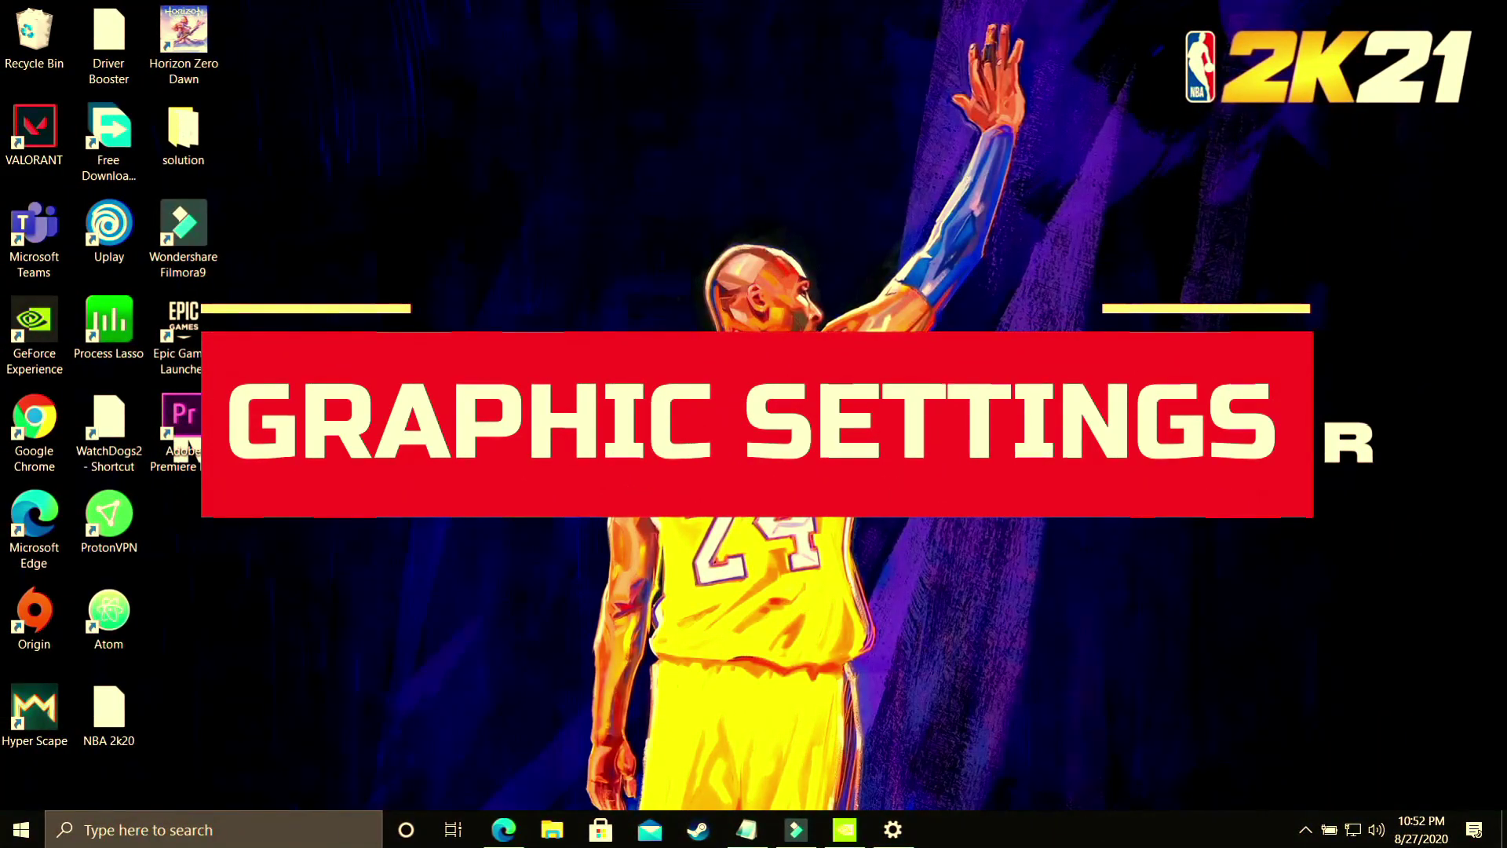
Open the Windows Graphics settings and toggle hardware-accelerated GPU scheduling off and back on.
left_click(218, 823)
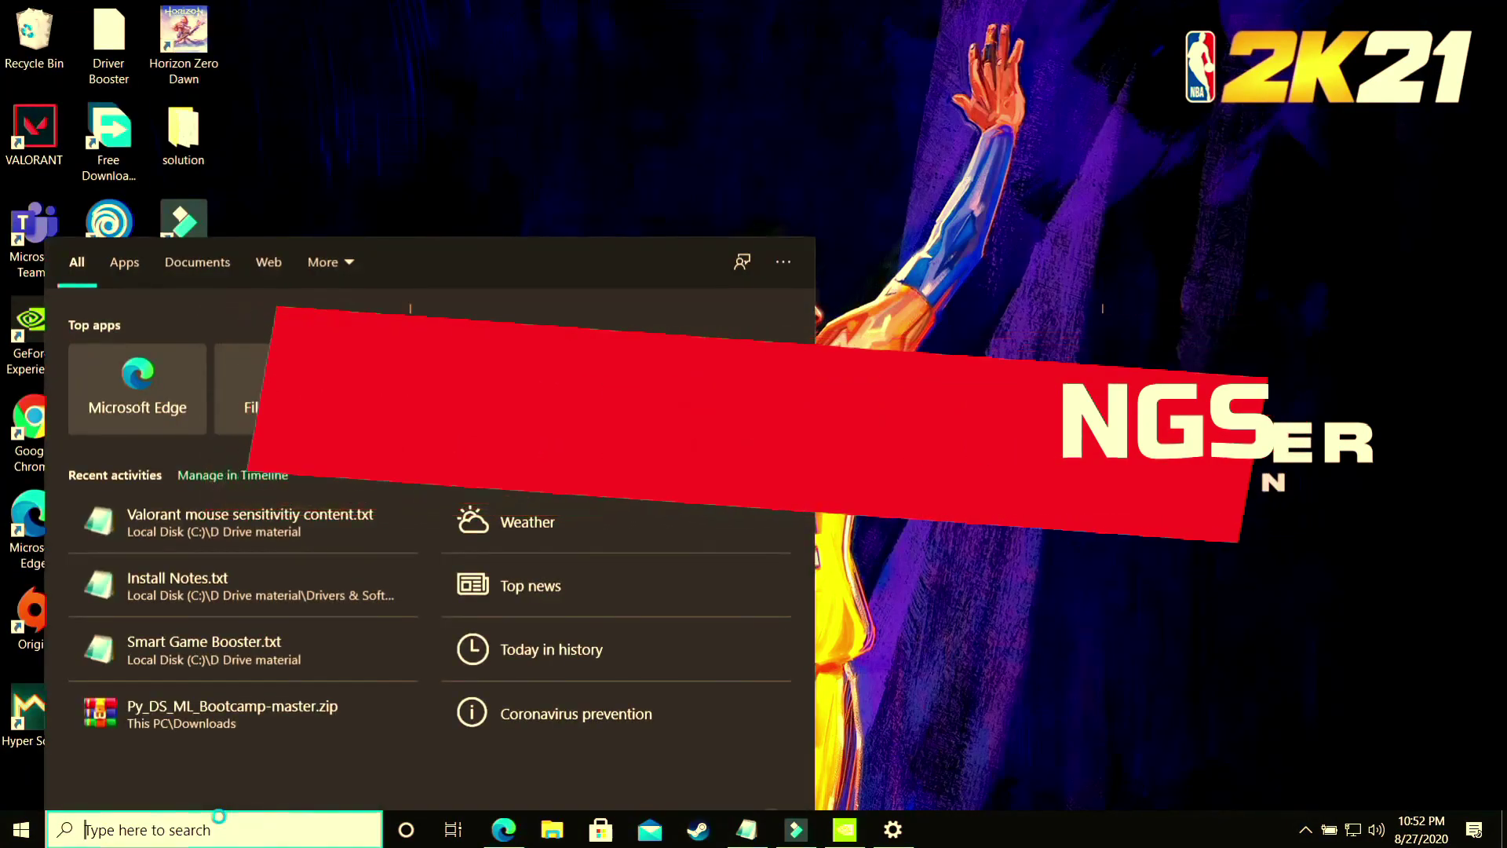
type("Graphic")
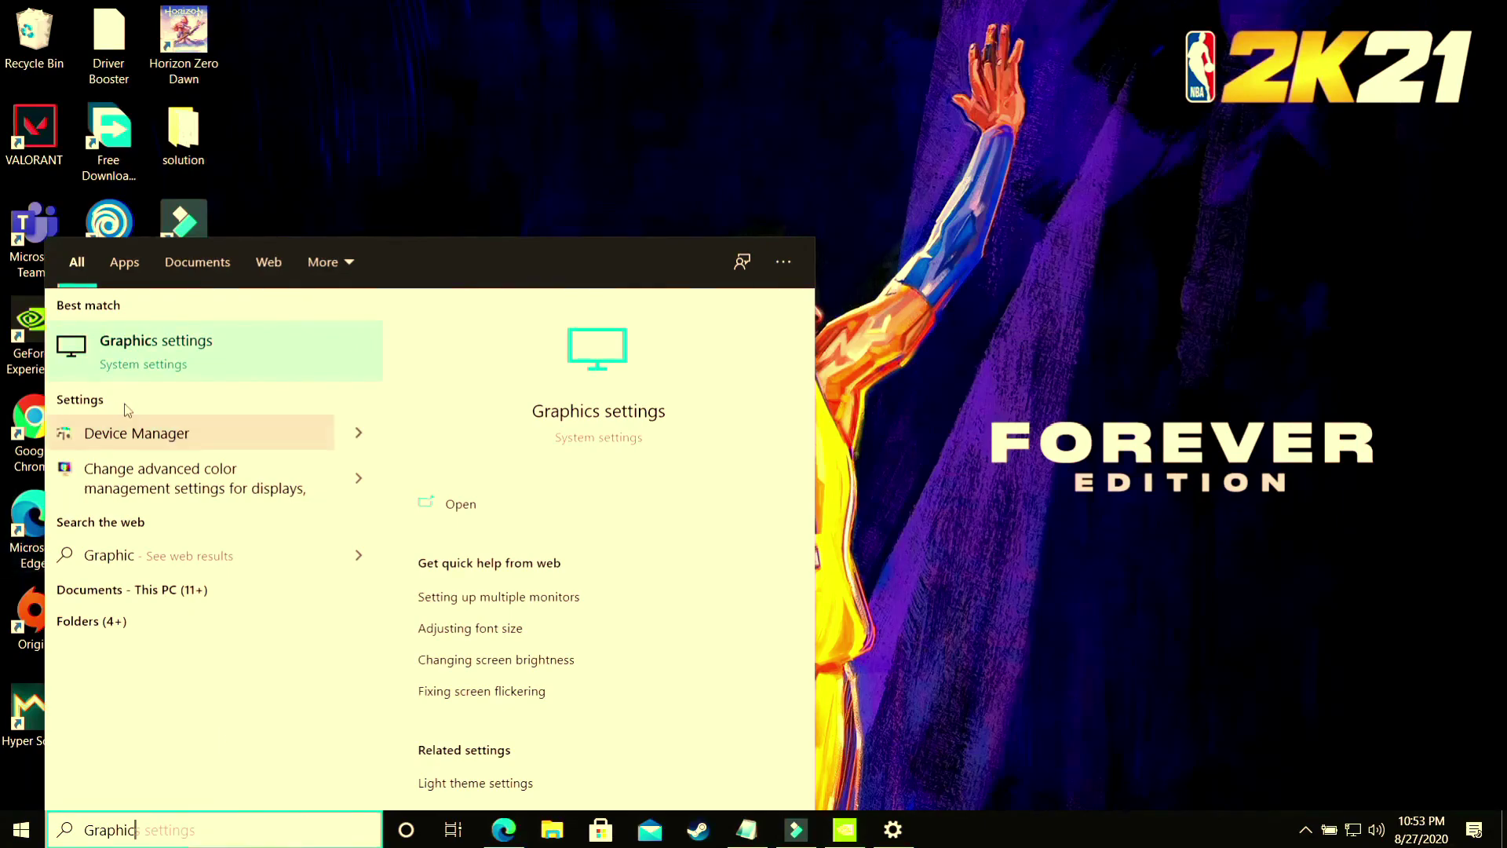
left_click(141, 361)
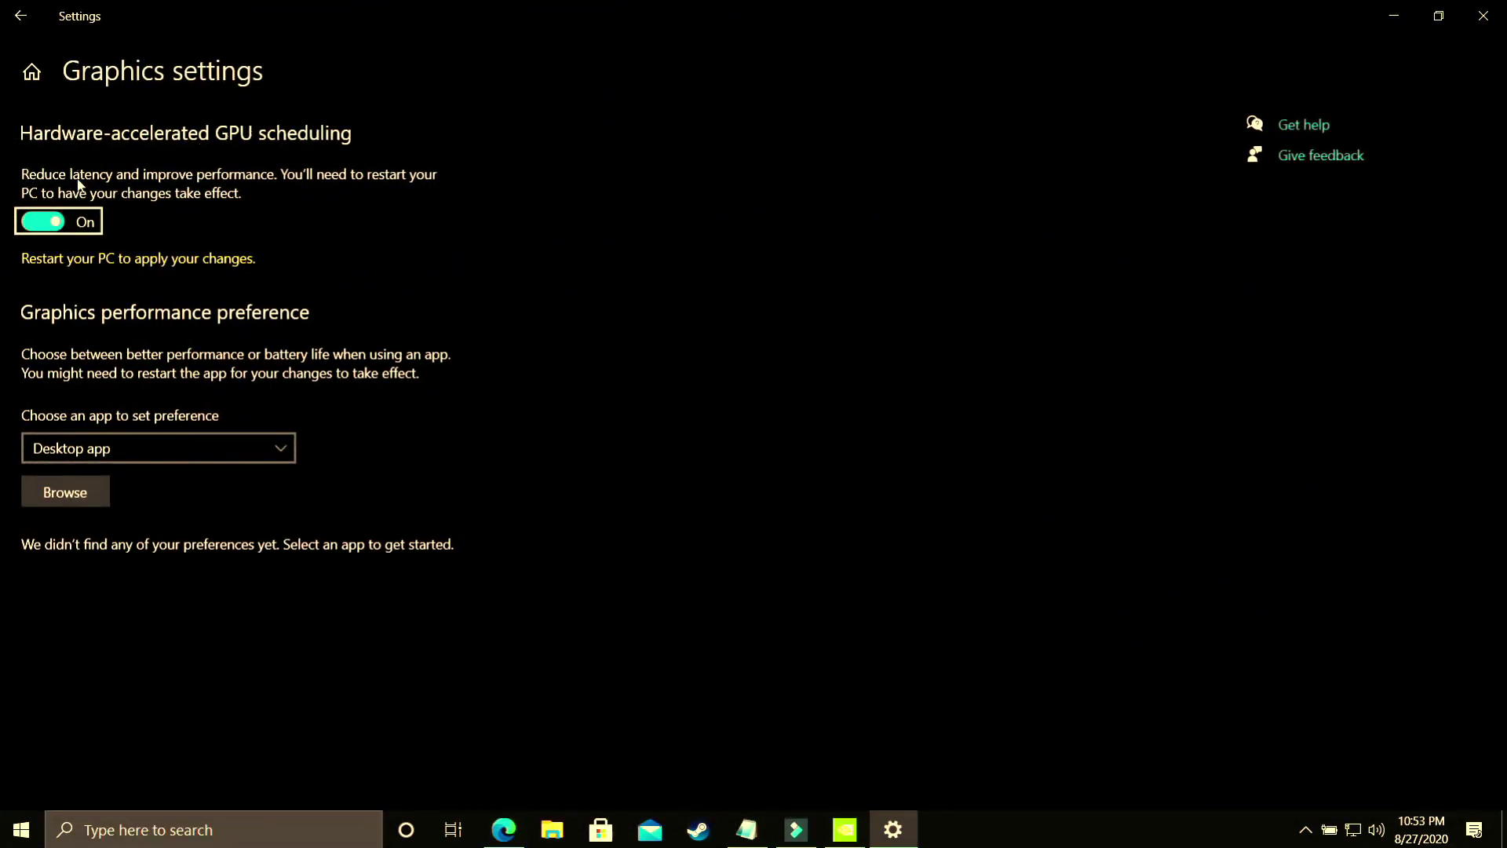
left_click(41, 221)
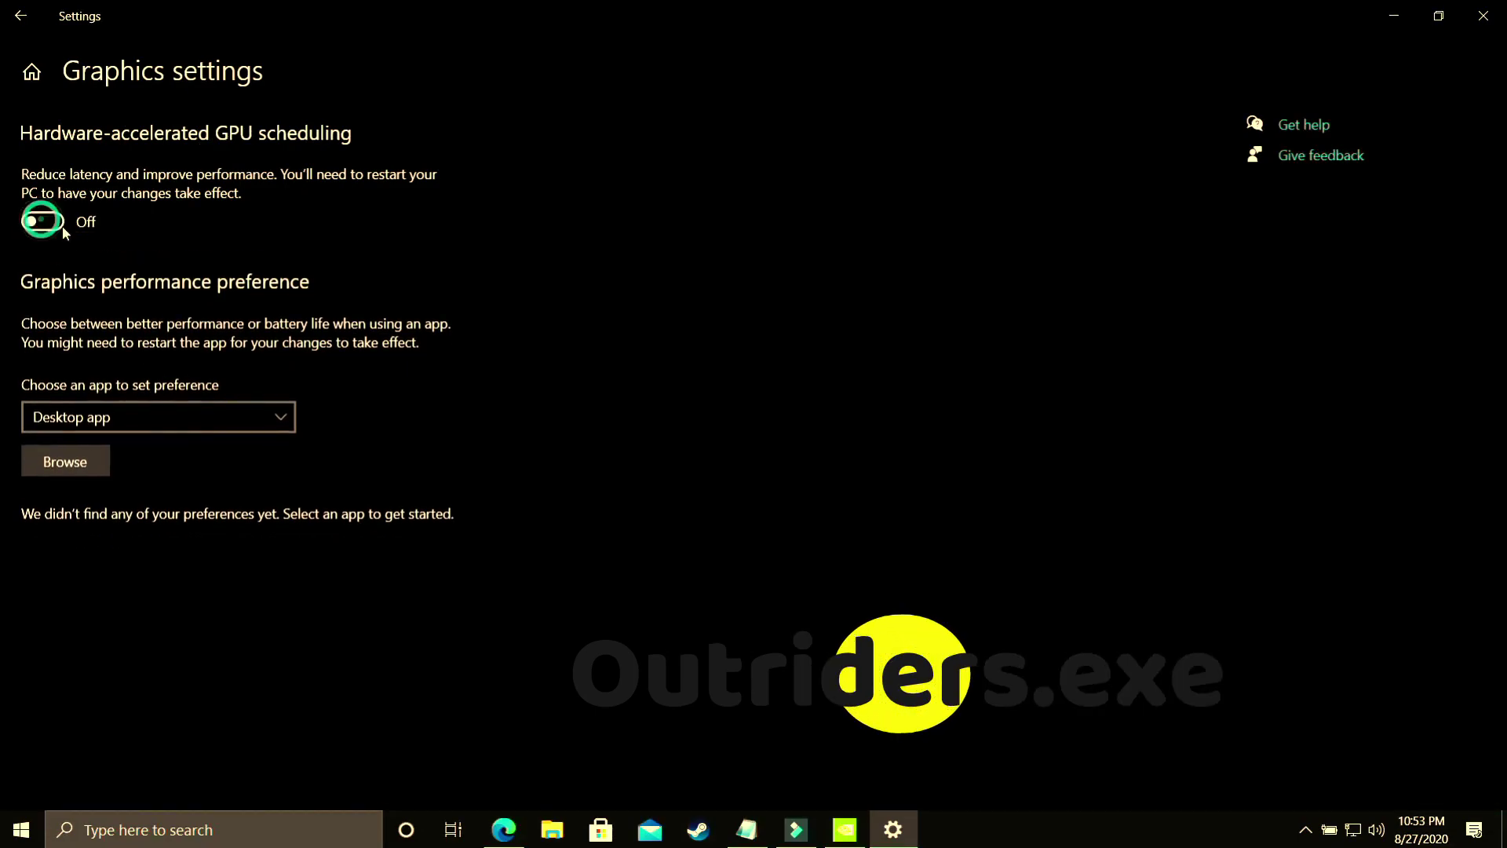
left_click(63, 227)
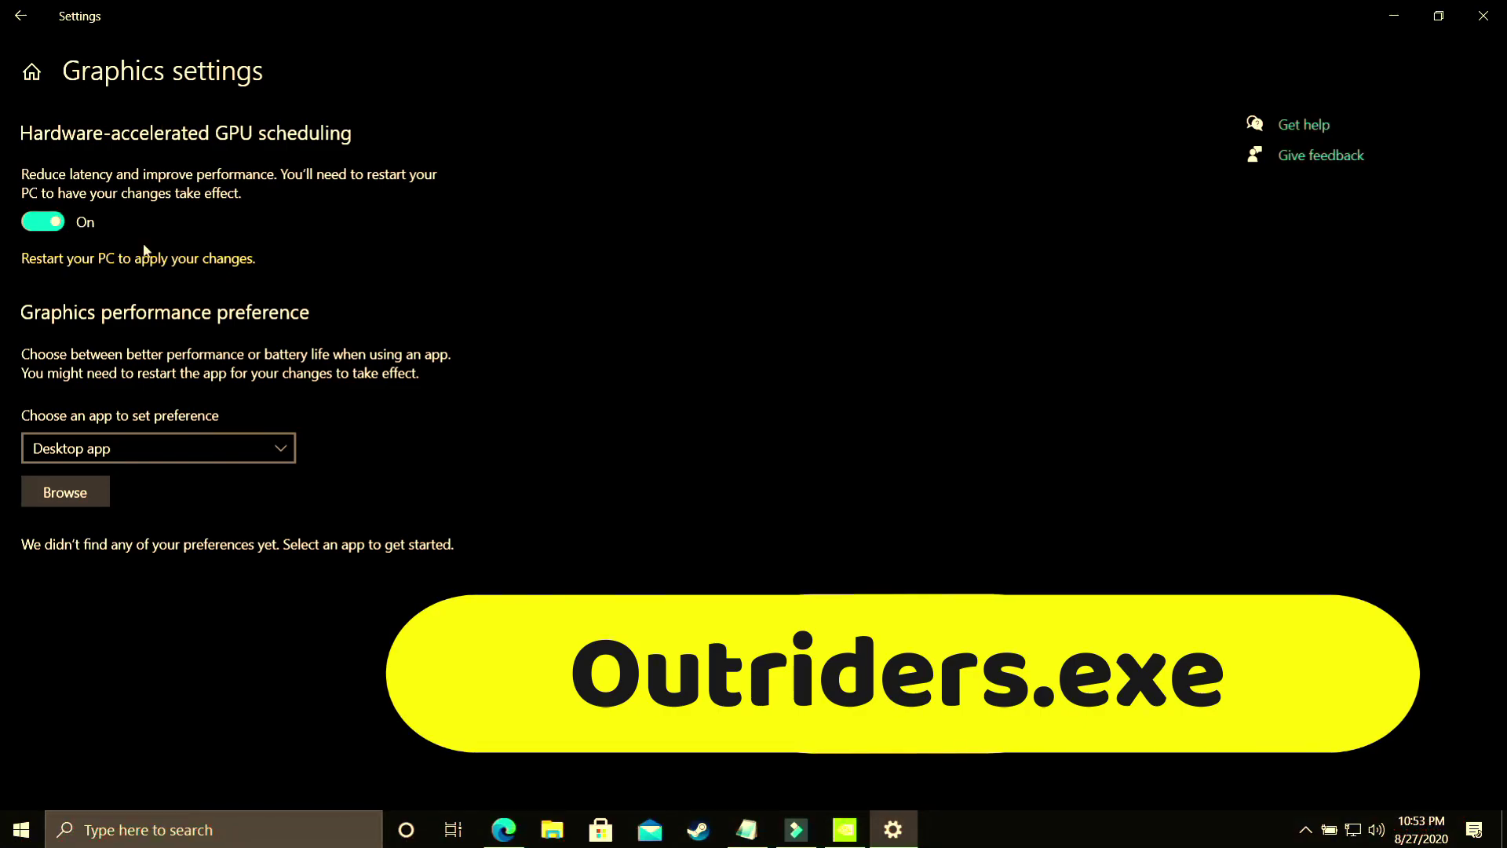
Add the NBA2K20 desktop app to the graphics performance preferences and save its preference as High performance.
left_click(102, 449)
left_click(67, 441)
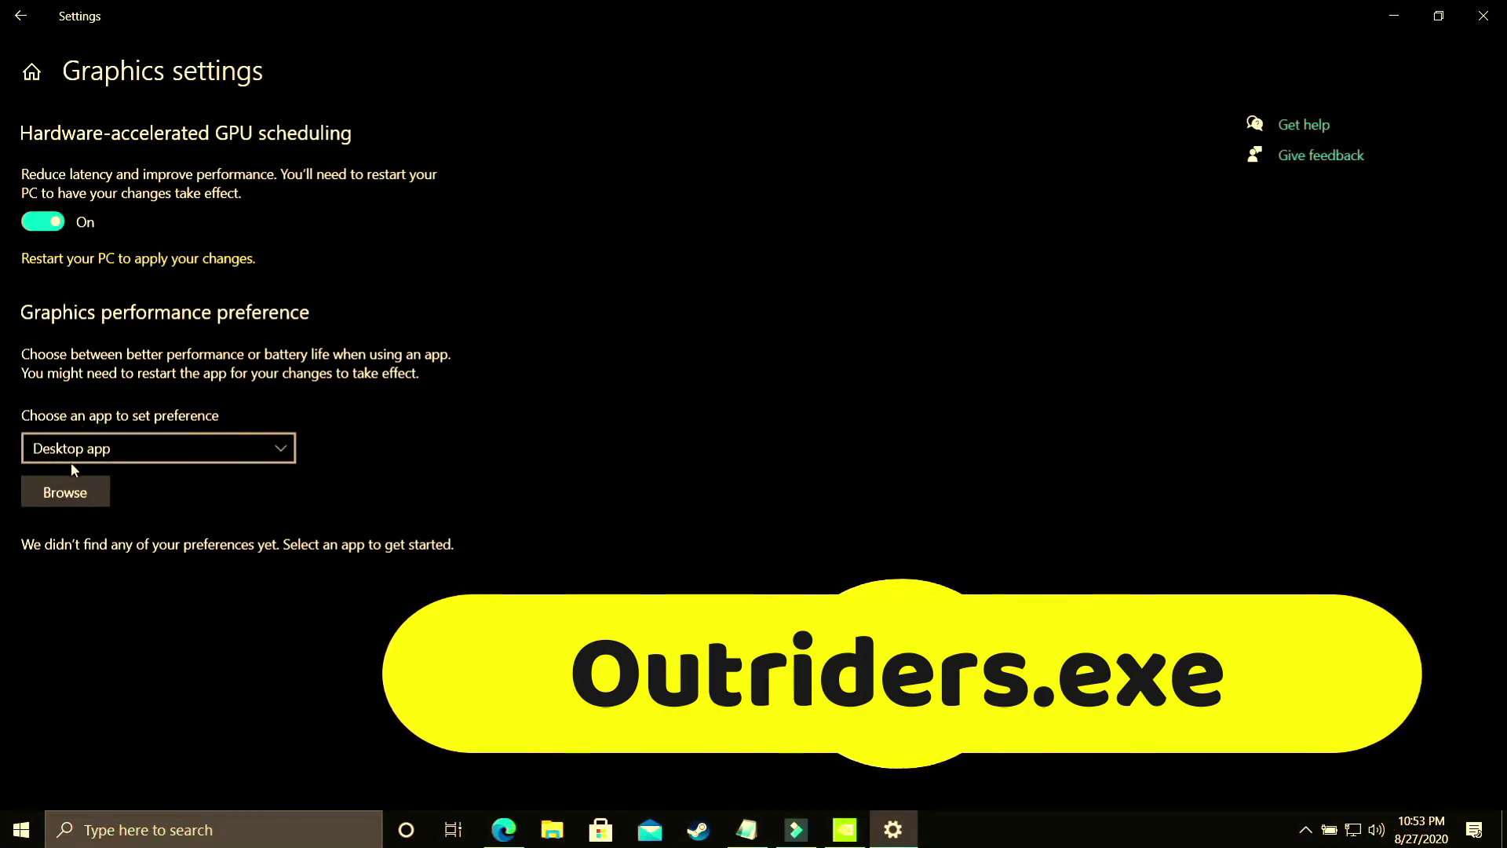
left_click(65, 490)
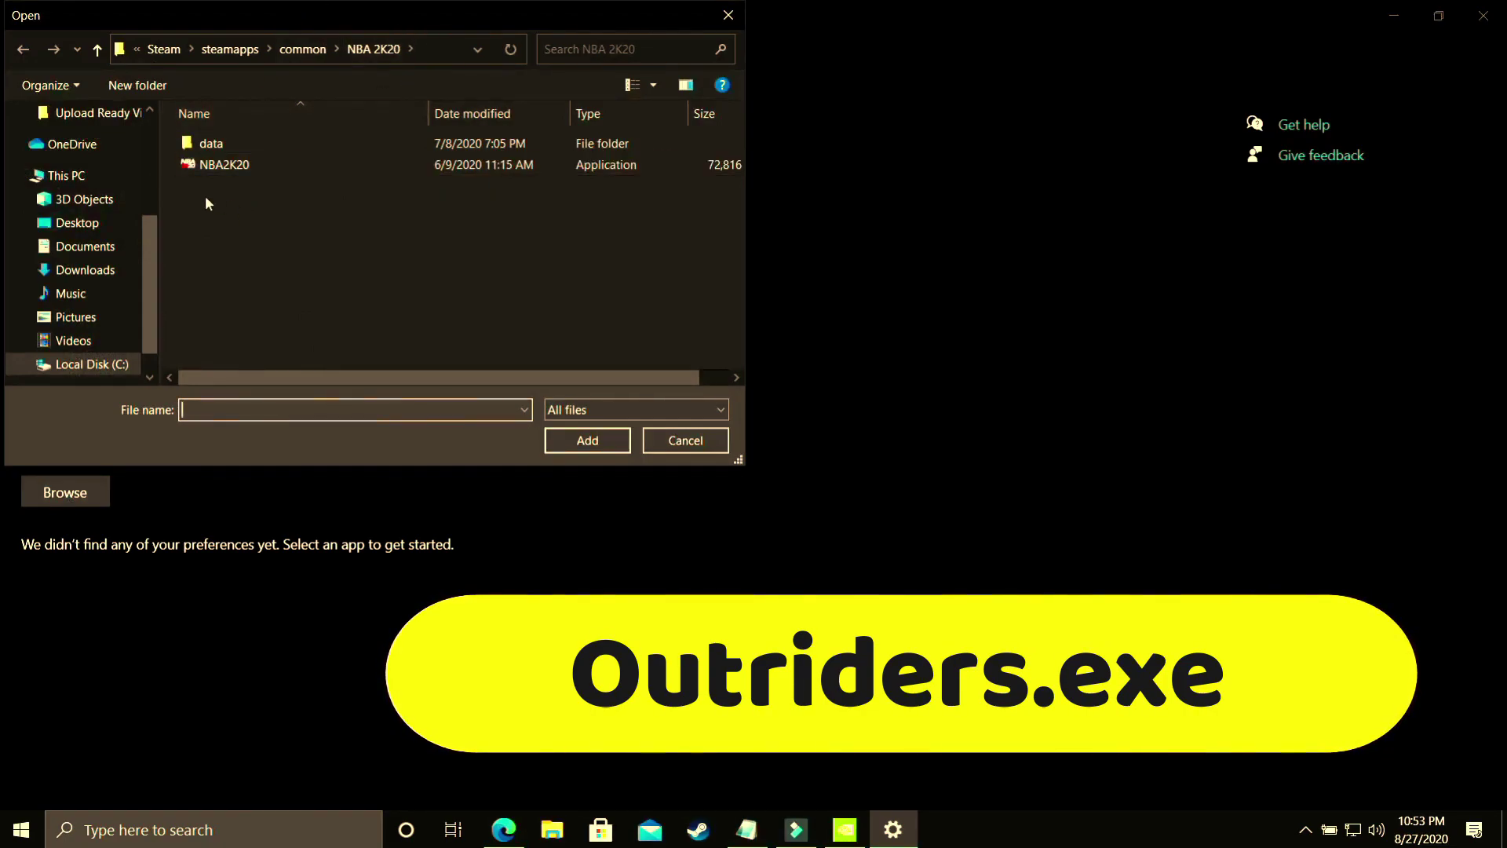
double_click(237, 166)
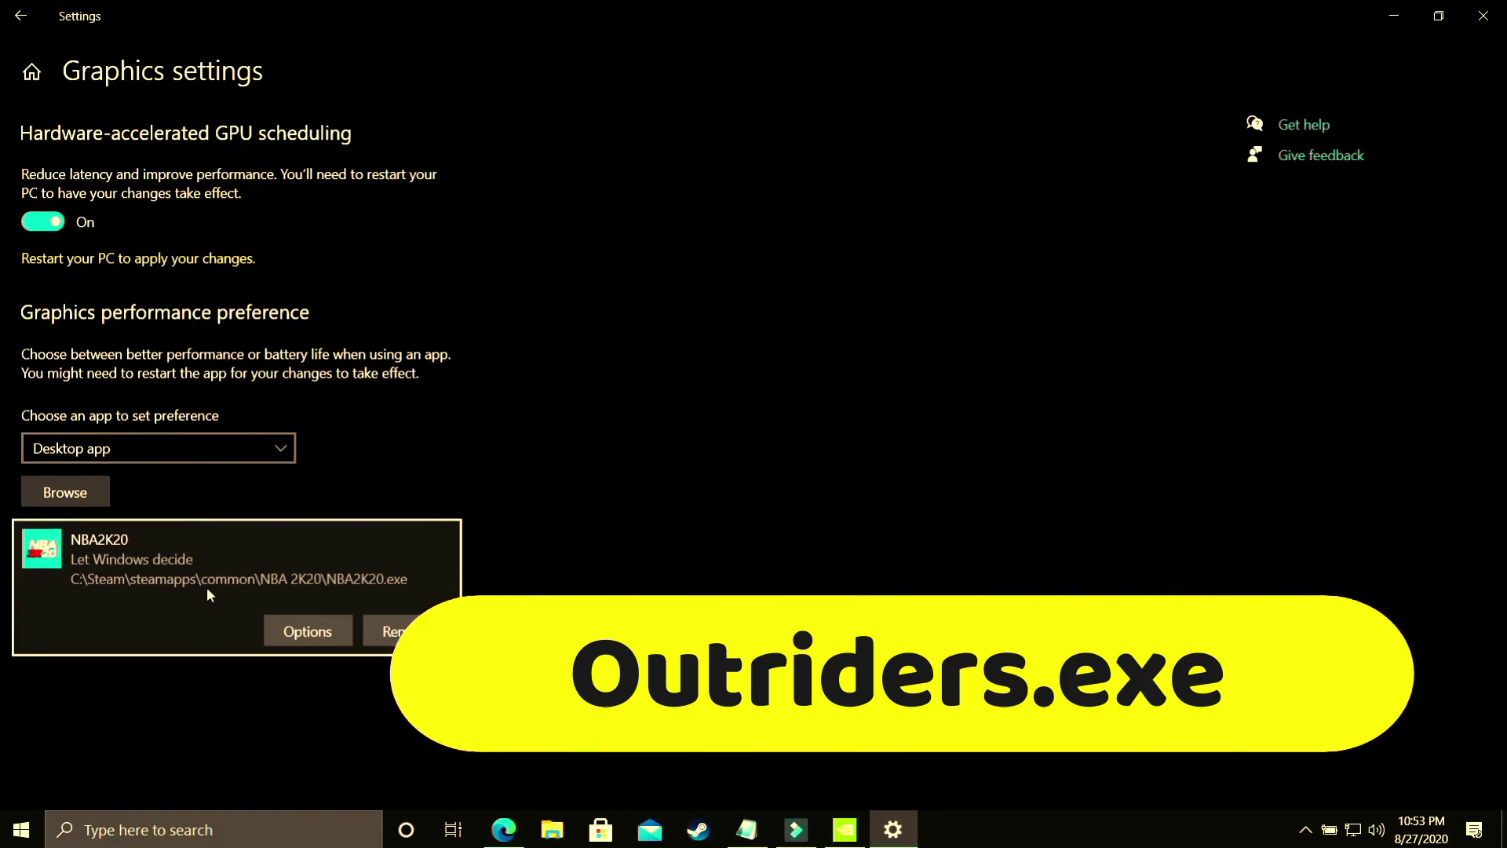
left_click(343, 632)
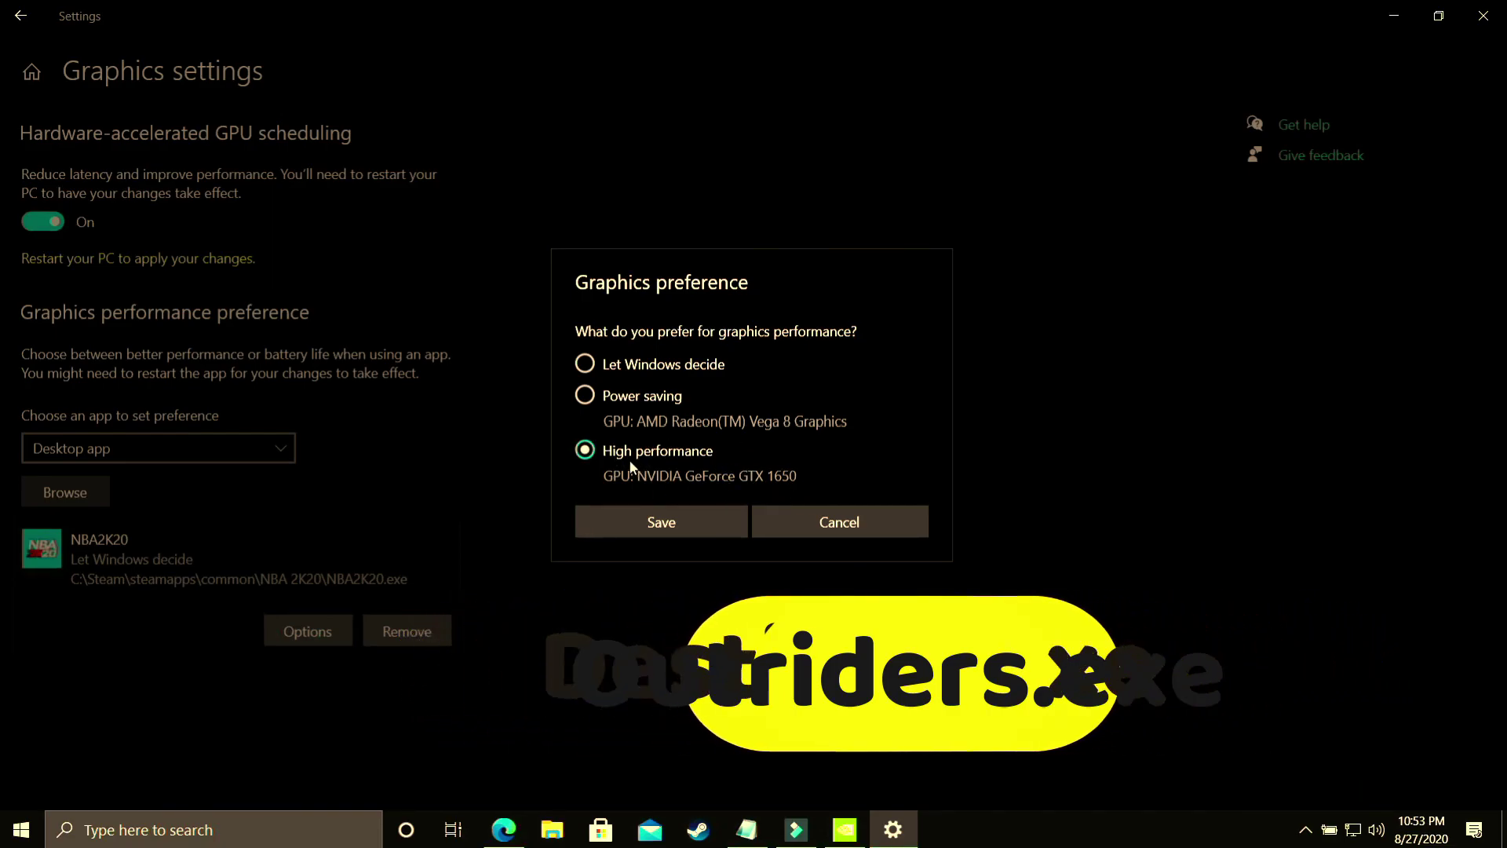
left_click(649, 519)
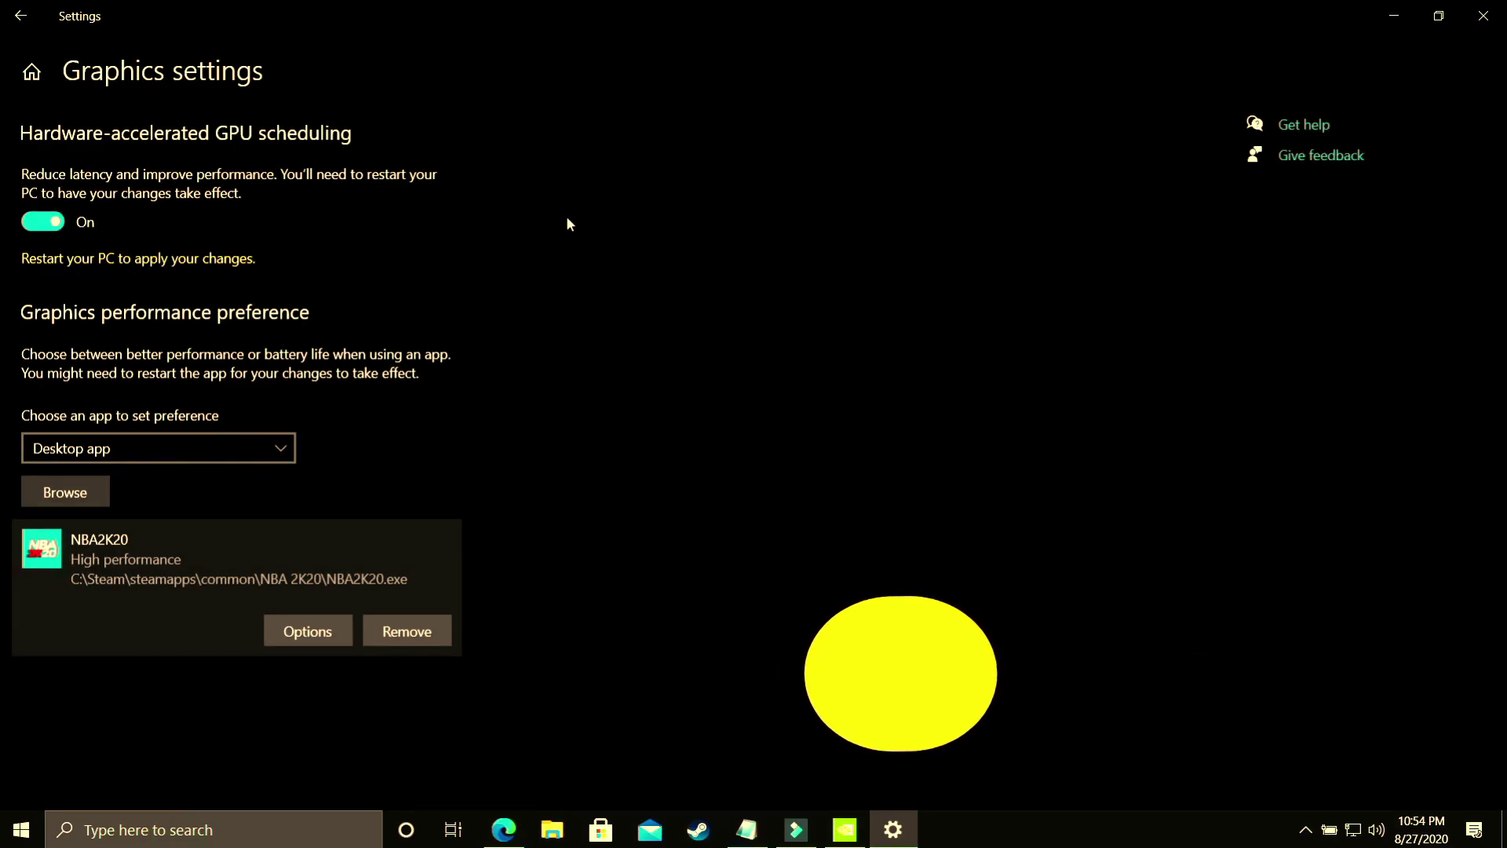
Open NVIDIA Control Panel from the desktop and choose NBA 2K20 (nba2k20.exe) as the program to customize in the 3D settings.
key("super+d")
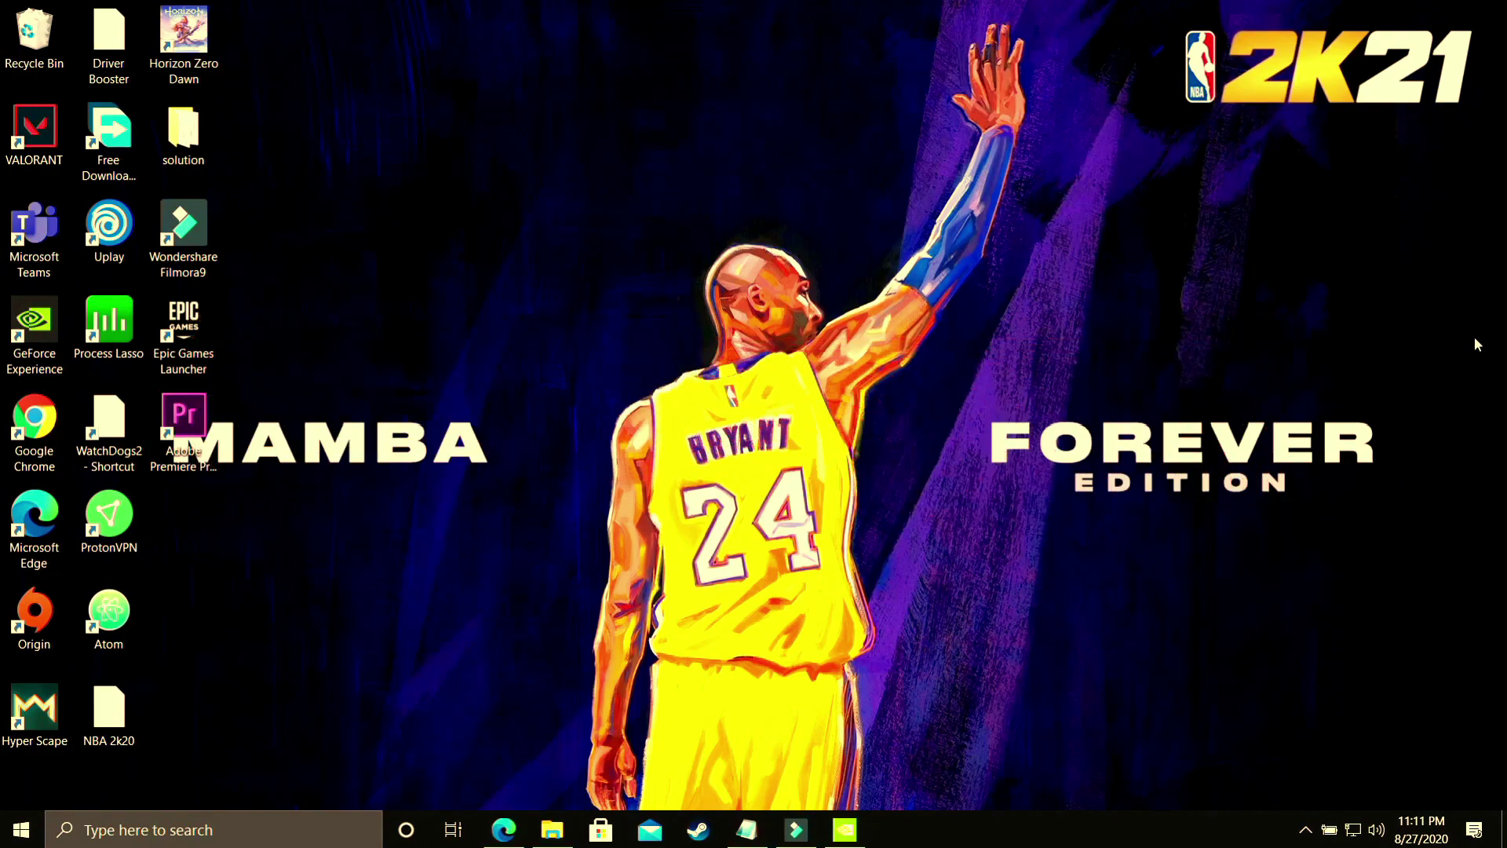
right_click(717, 355)
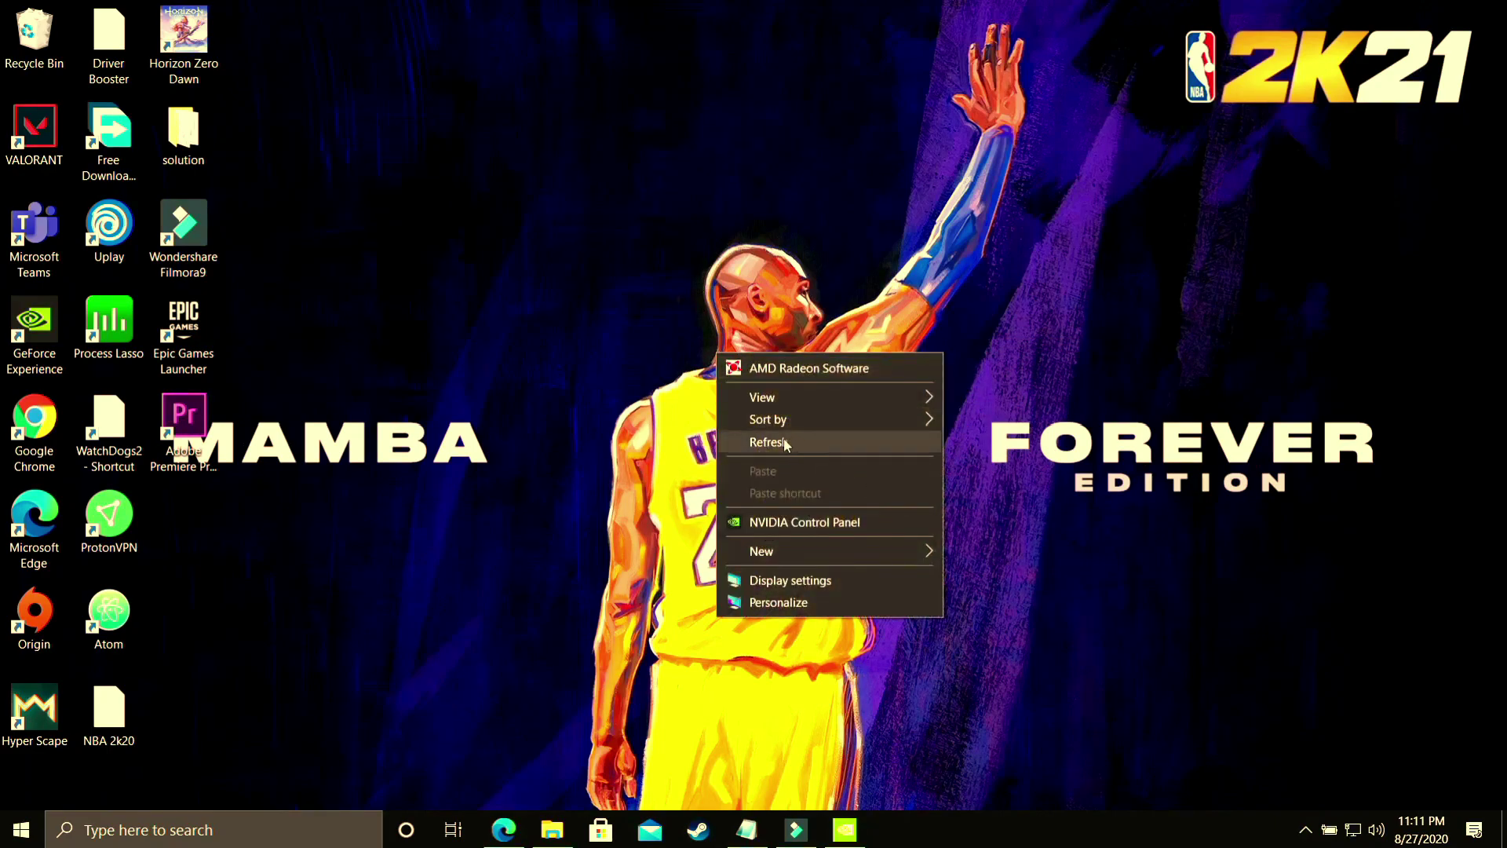
left_click(837, 524)
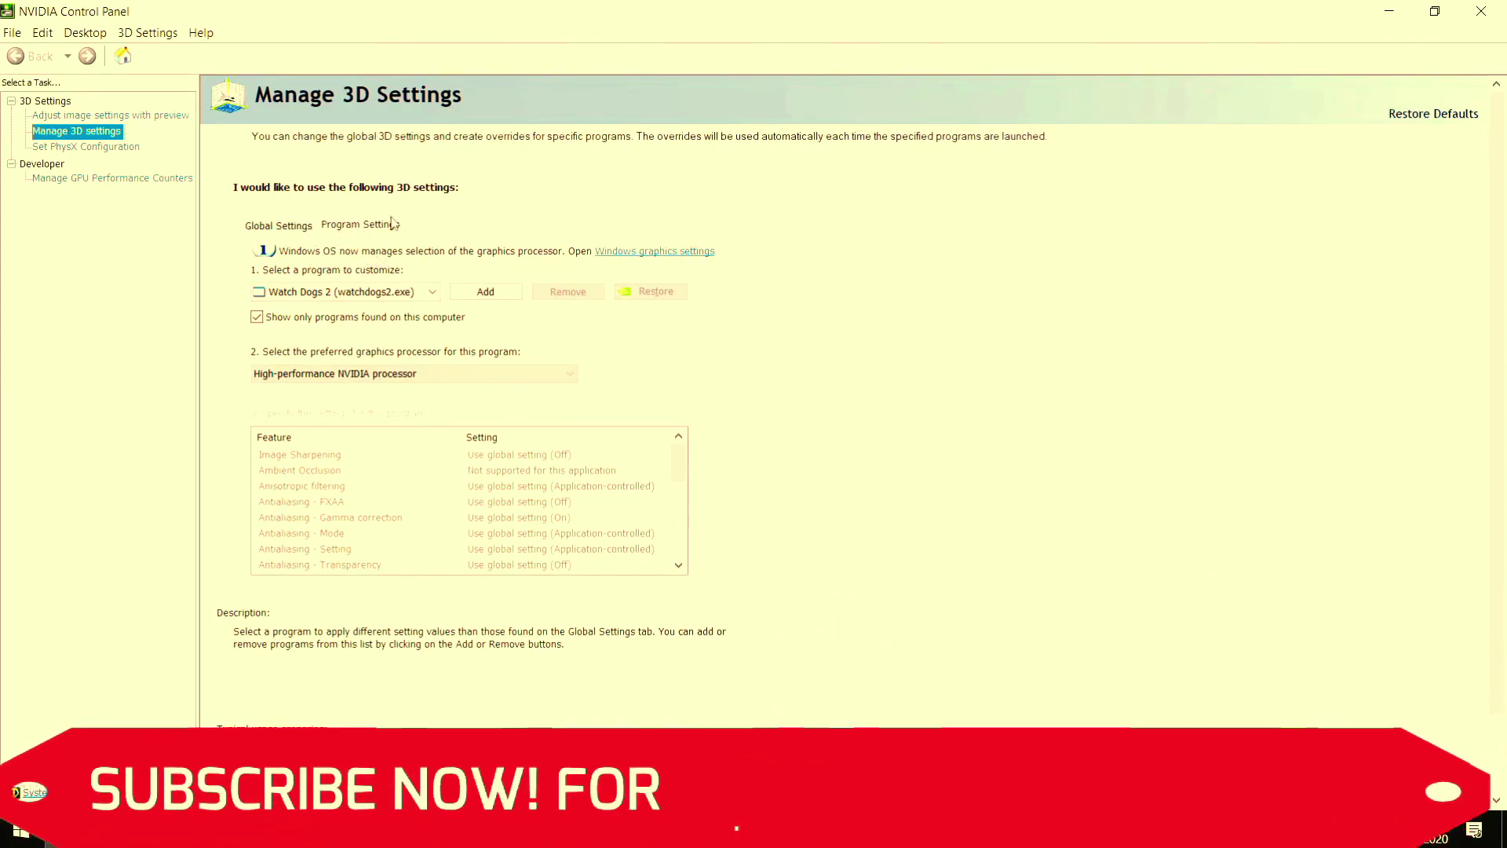
left_click(277, 226)
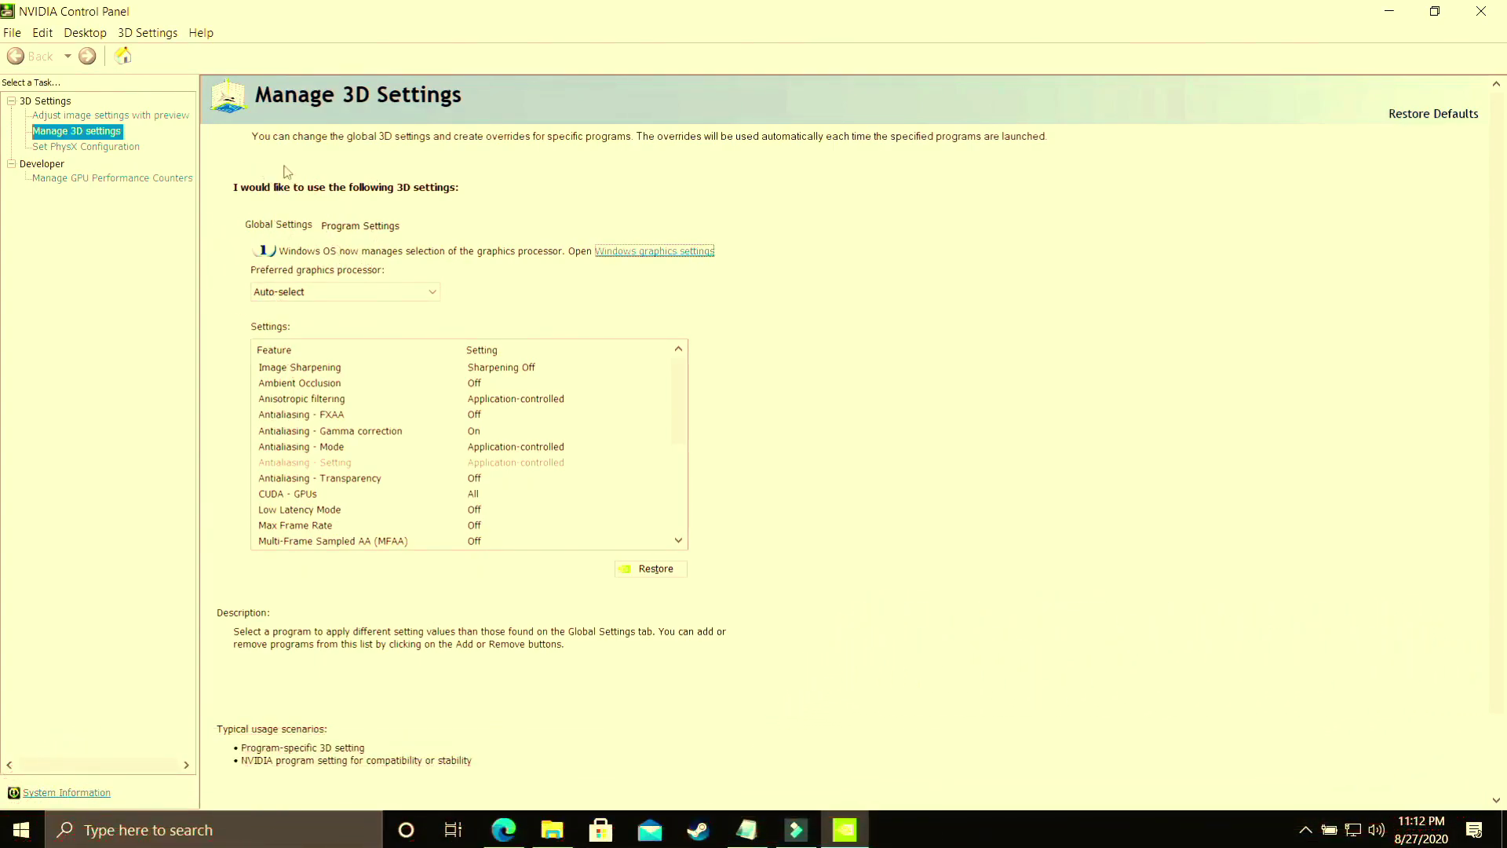
left_click(376, 234)
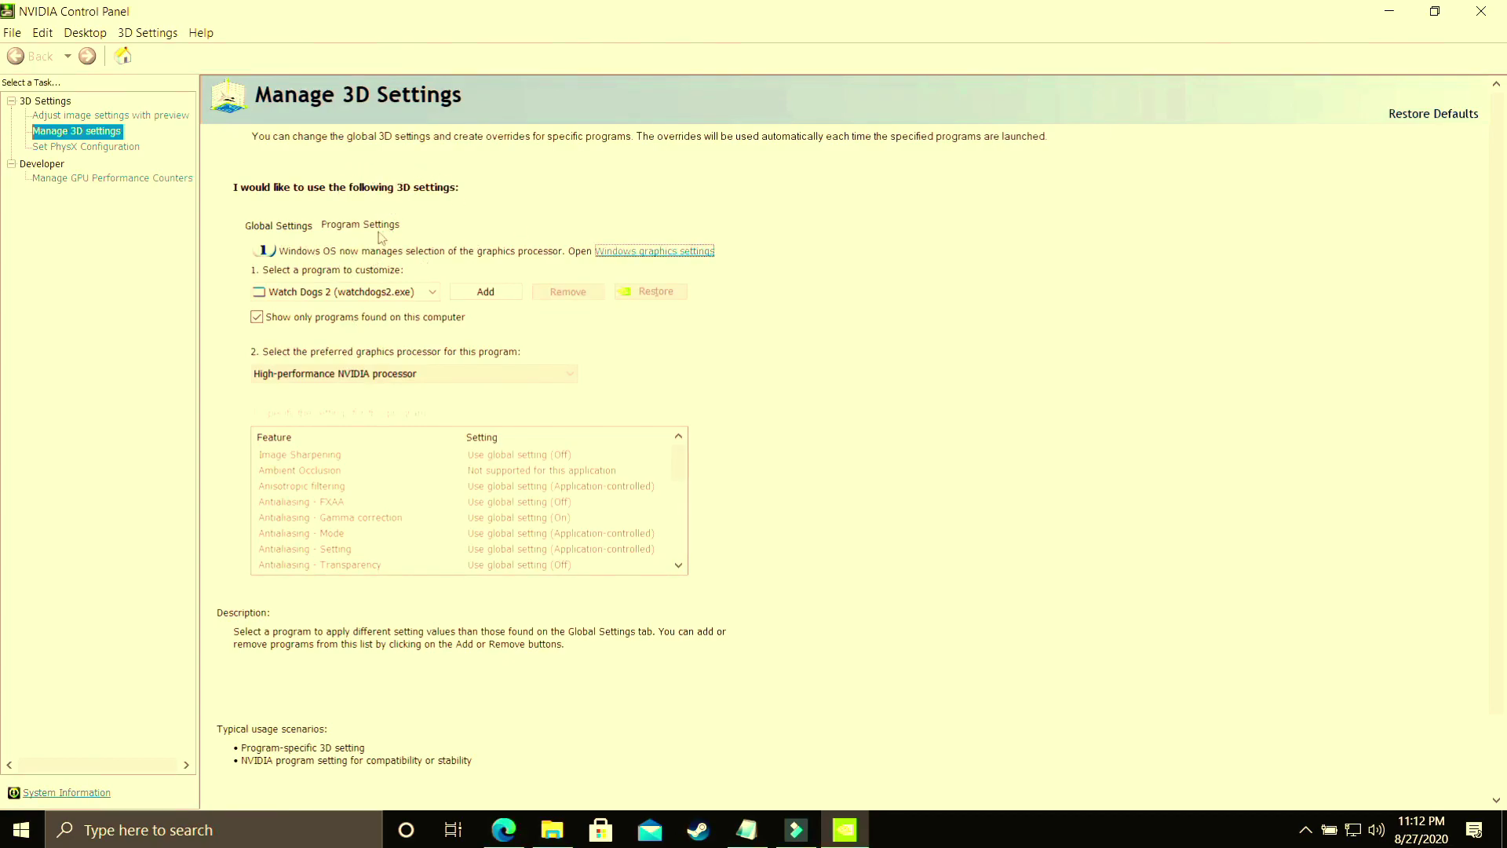
left_click(338, 292)
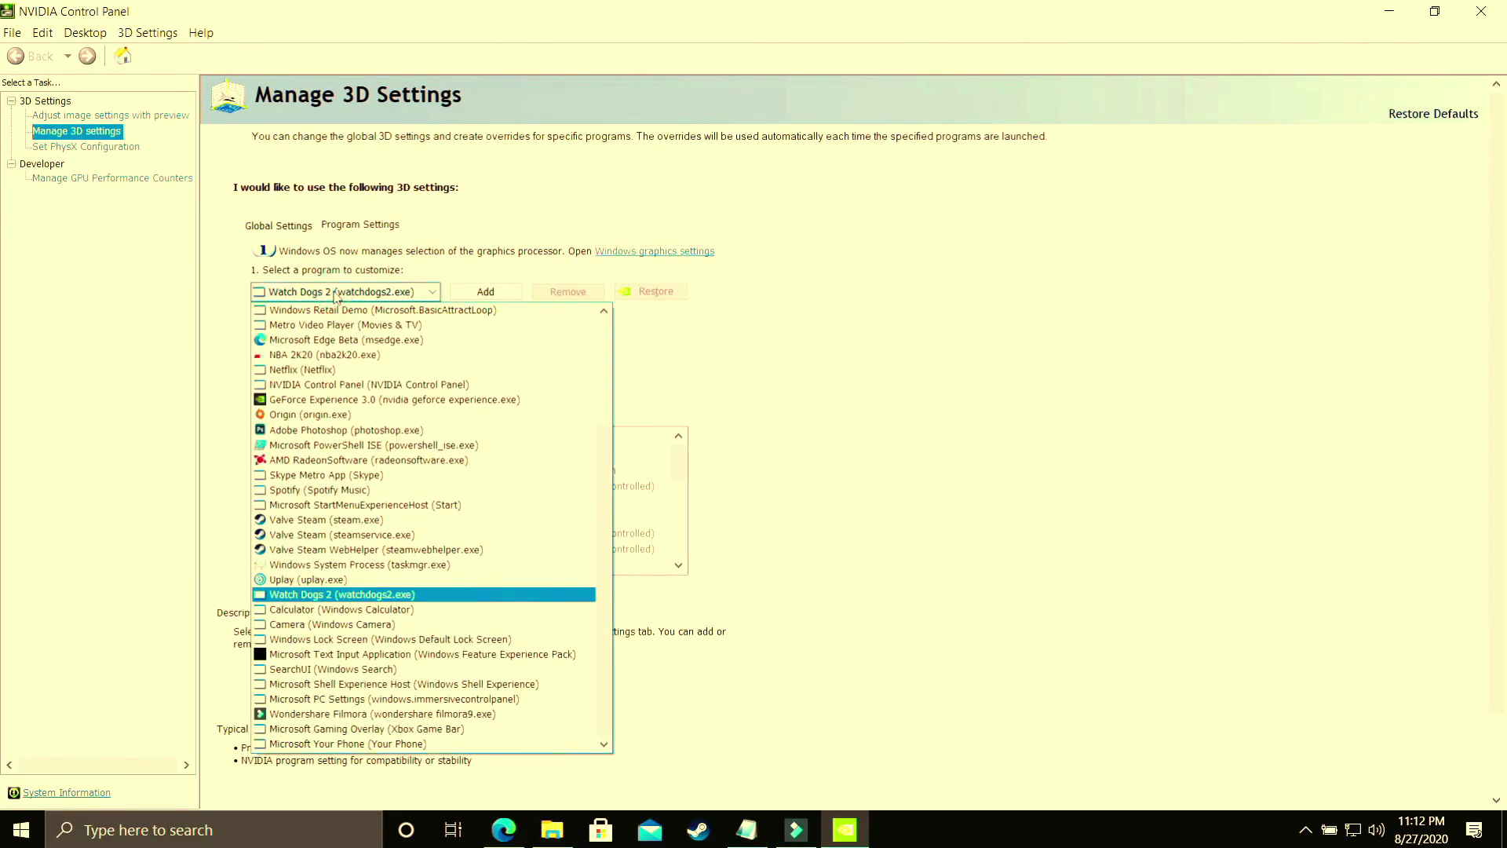
left_click(362, 355)
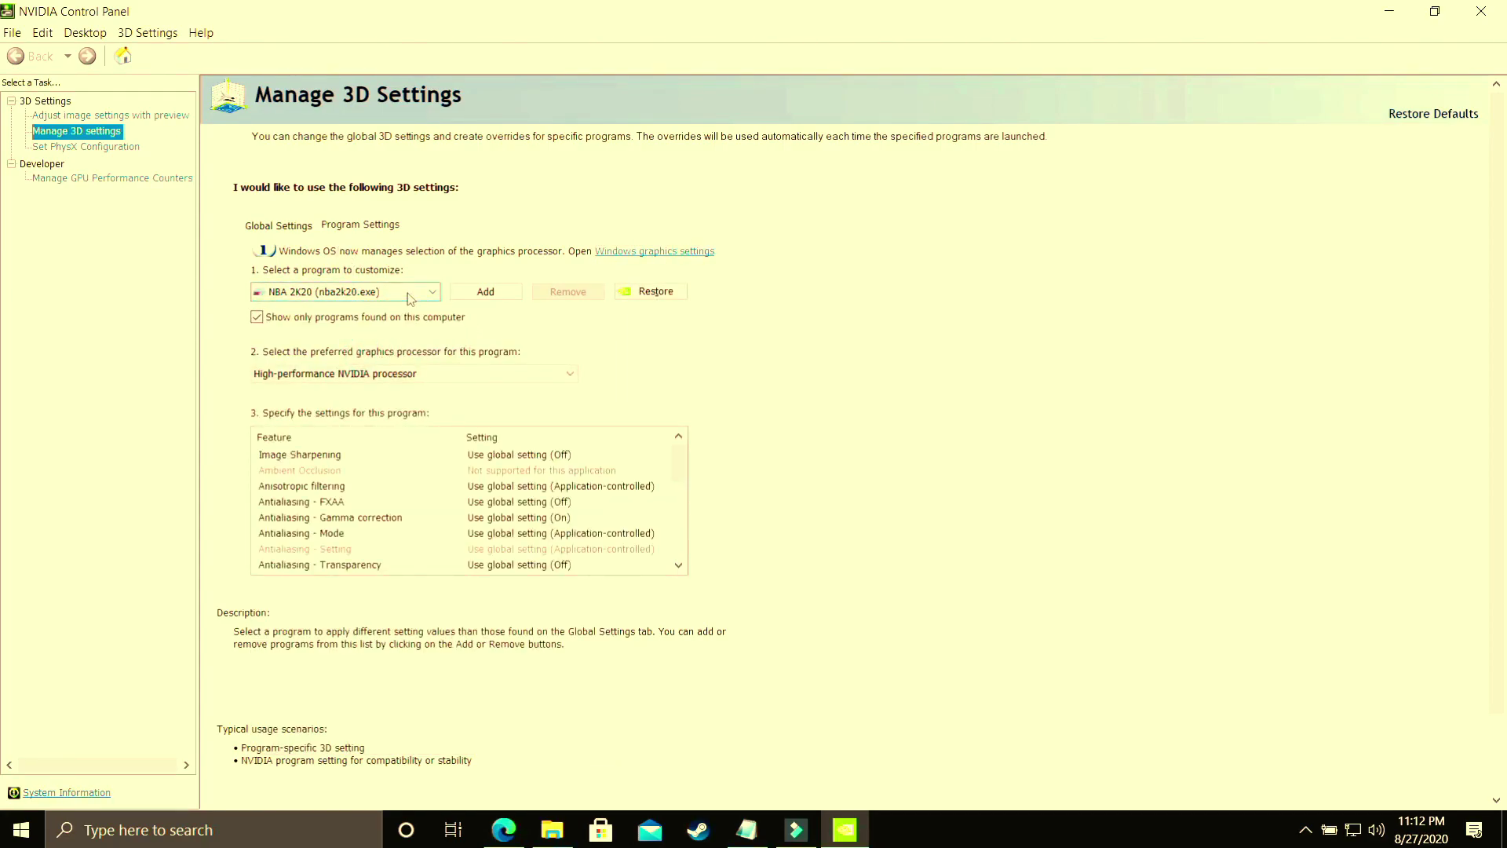
Set NBA 2K20's graphics processor to High-performance NVIDIA processor and its power management mode to Prefer maximum performance.
left_click(322, 379)
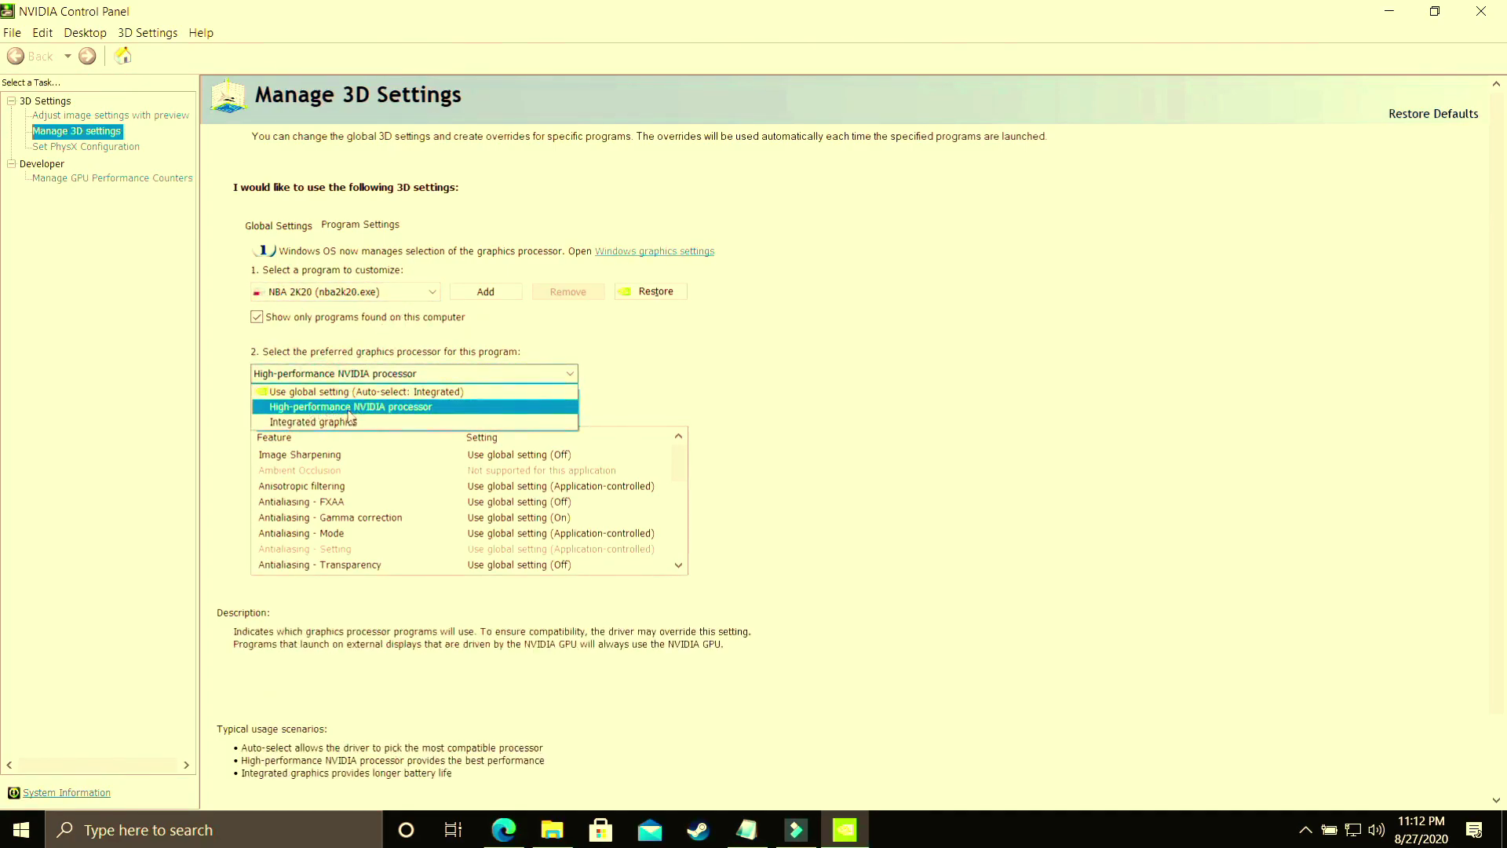
left_click(350, 413)
scroll(390, 510, "down", 1)
scroll(388, 503, "down", 1)
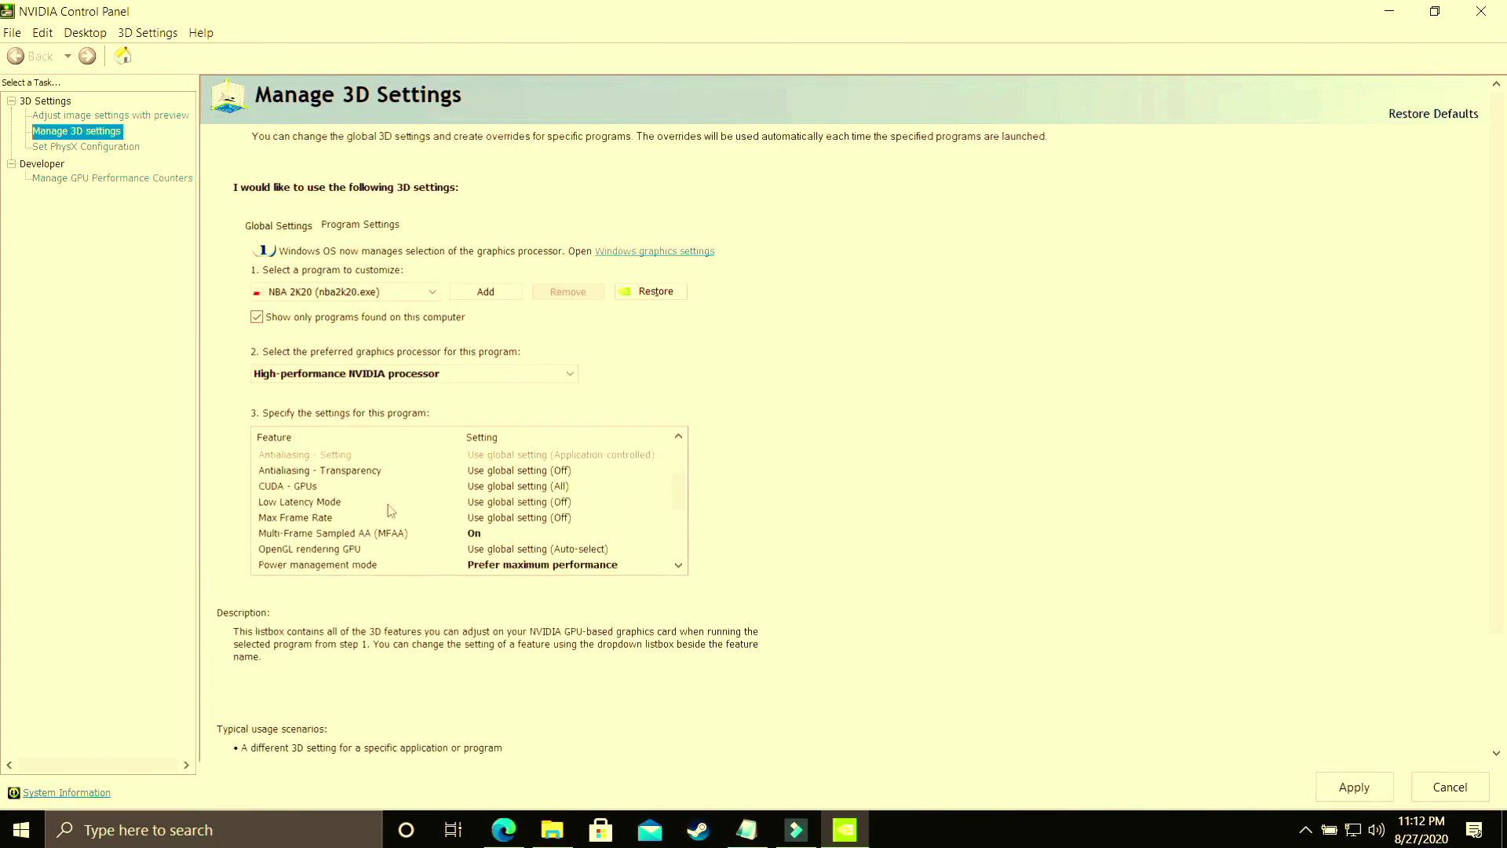
left_click(376, 565)
left_click(478, 566)
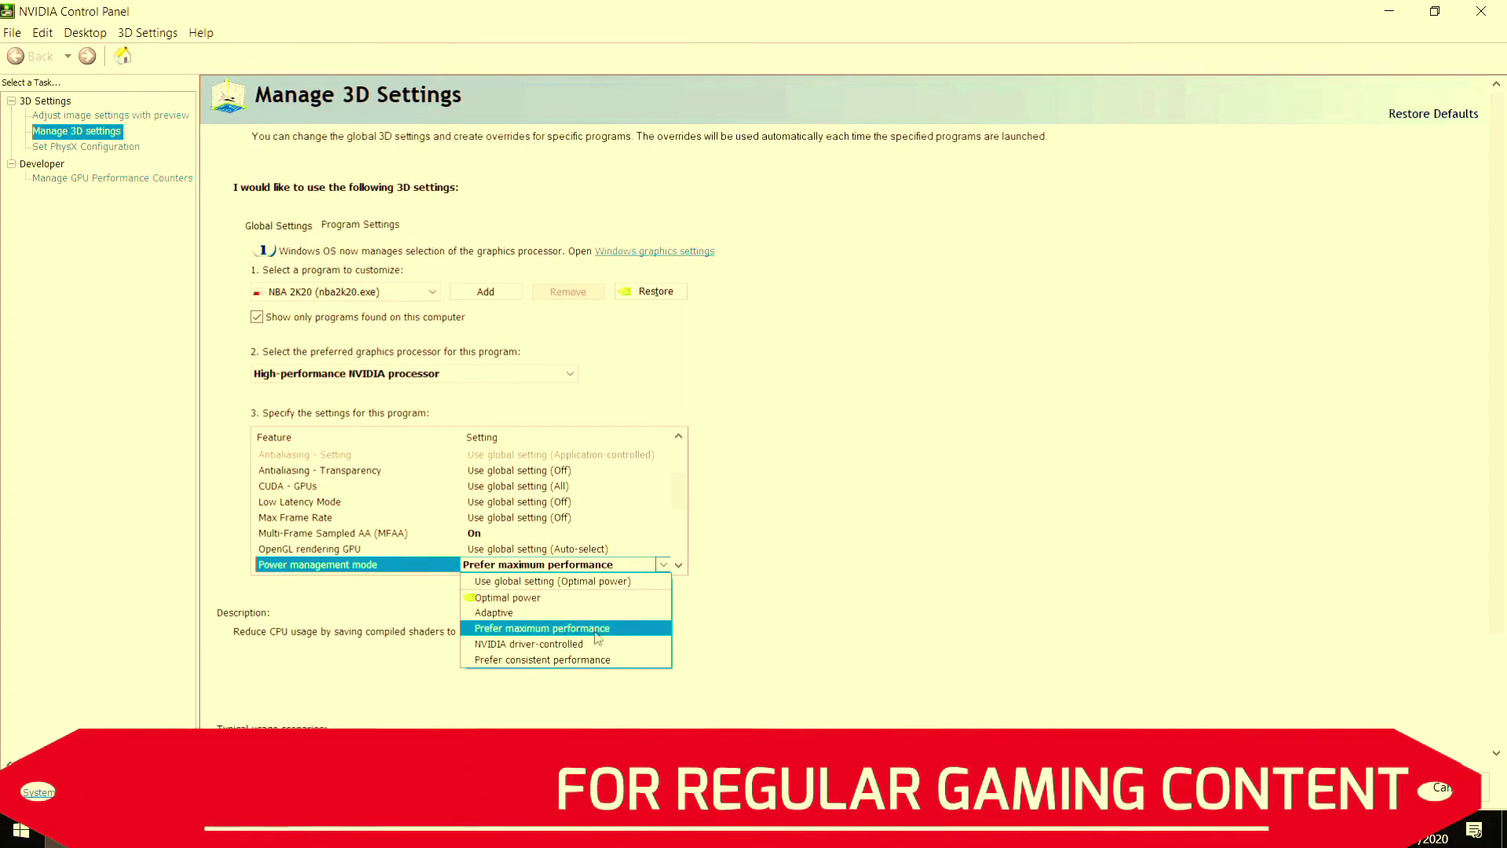
left_click(562, 628)
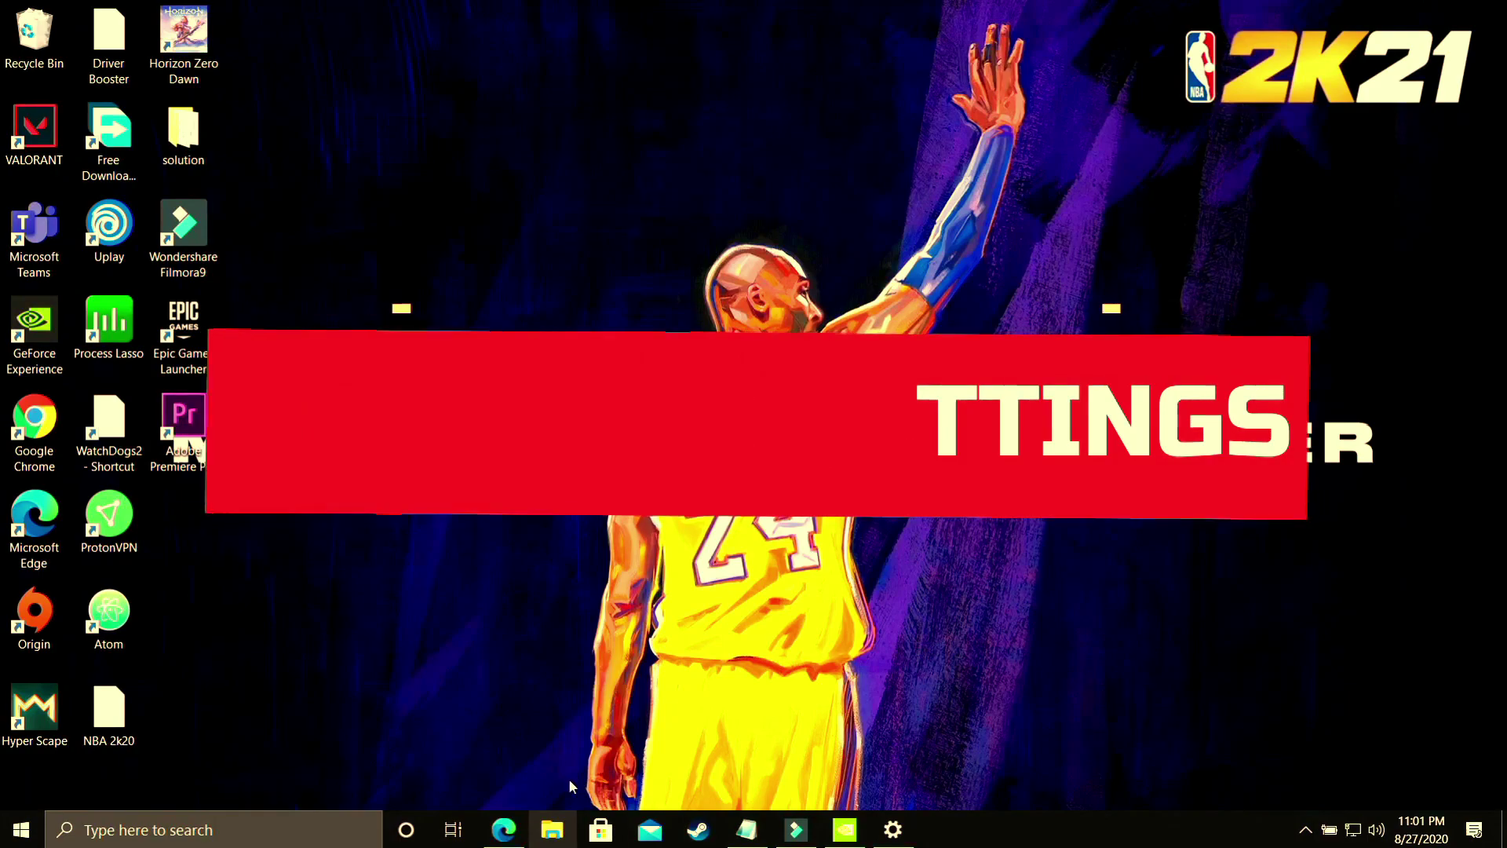
Open the Performance Options from This PC's advanced system settings and apply Adjust for best performance to the visual effects.
left_click(552, 829)
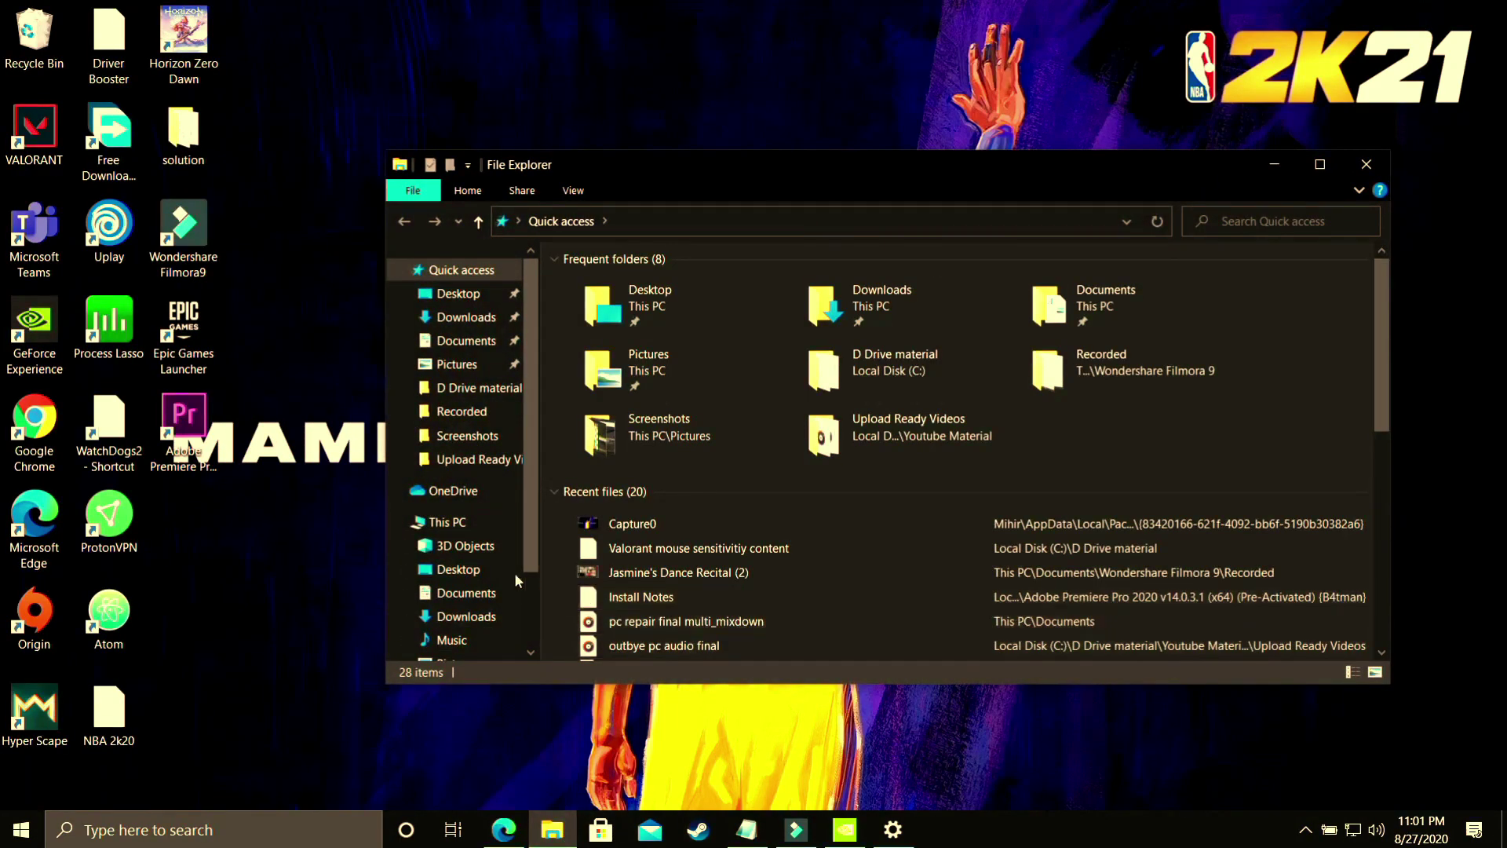
right_click(468, 525)
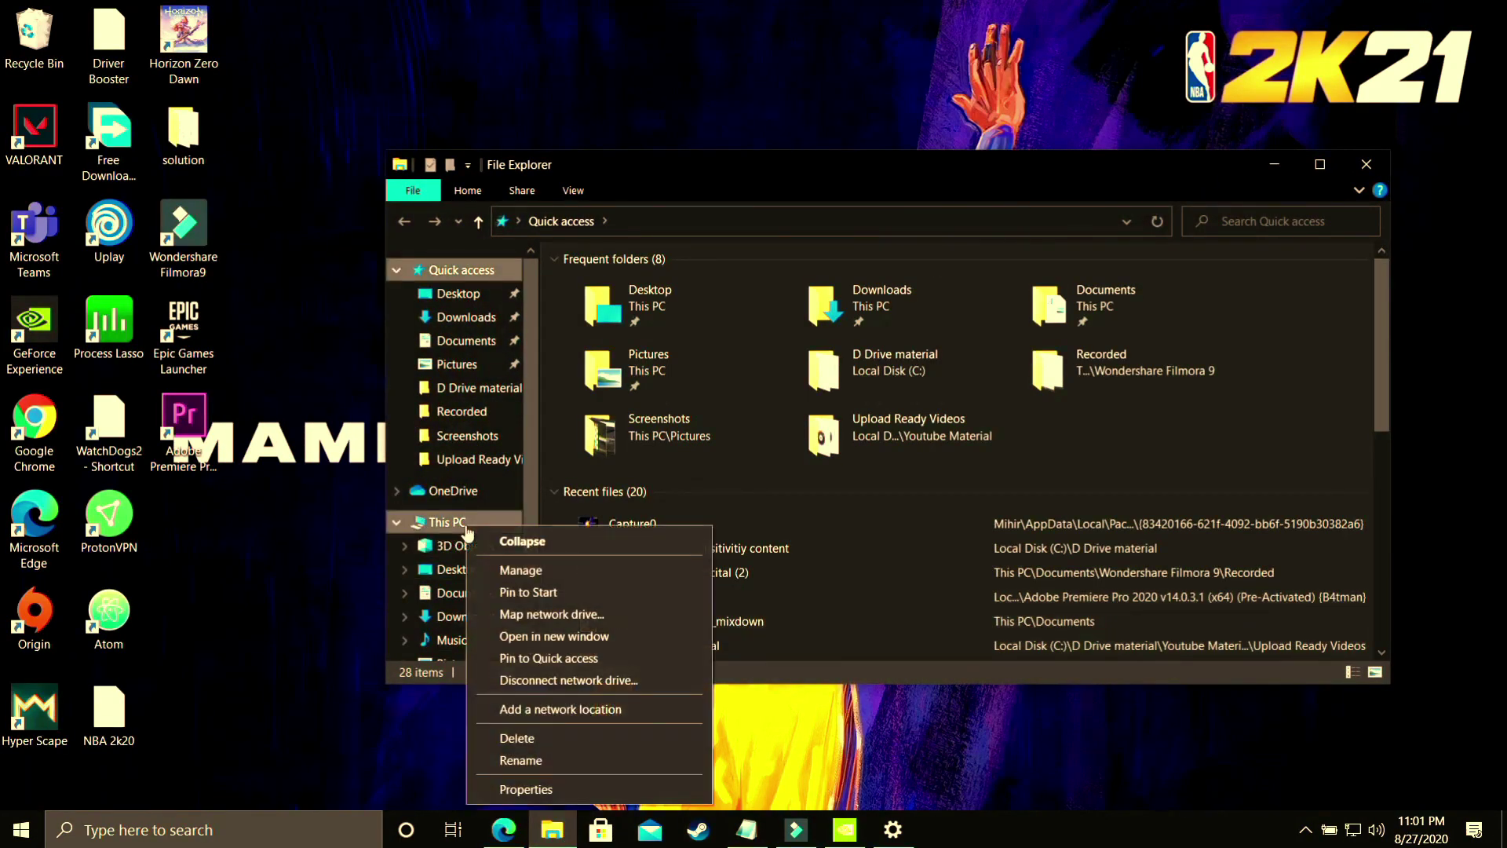
left_click(528, 788)
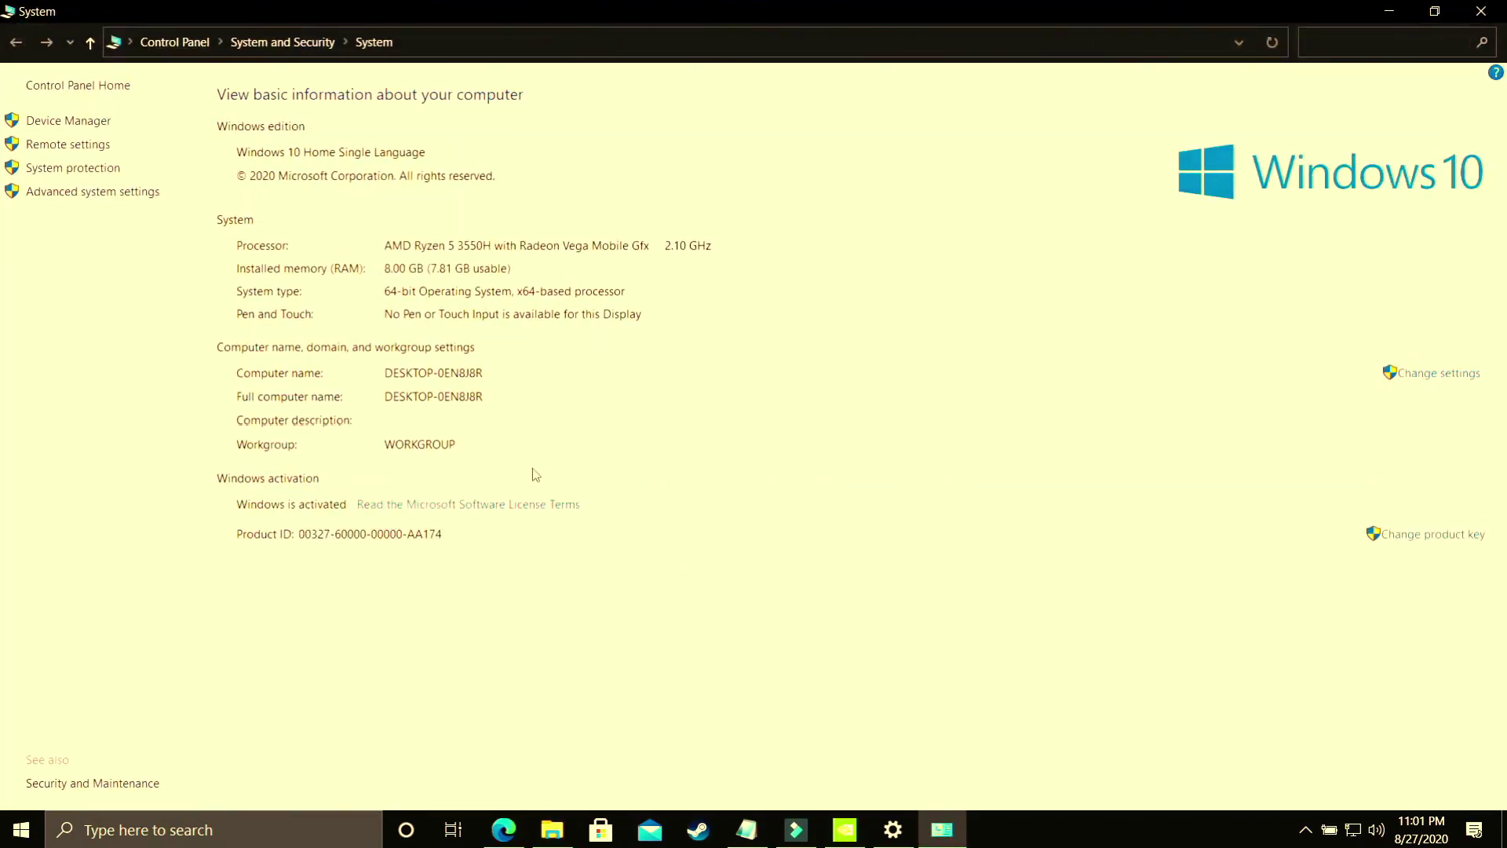
left_click(105, 192)
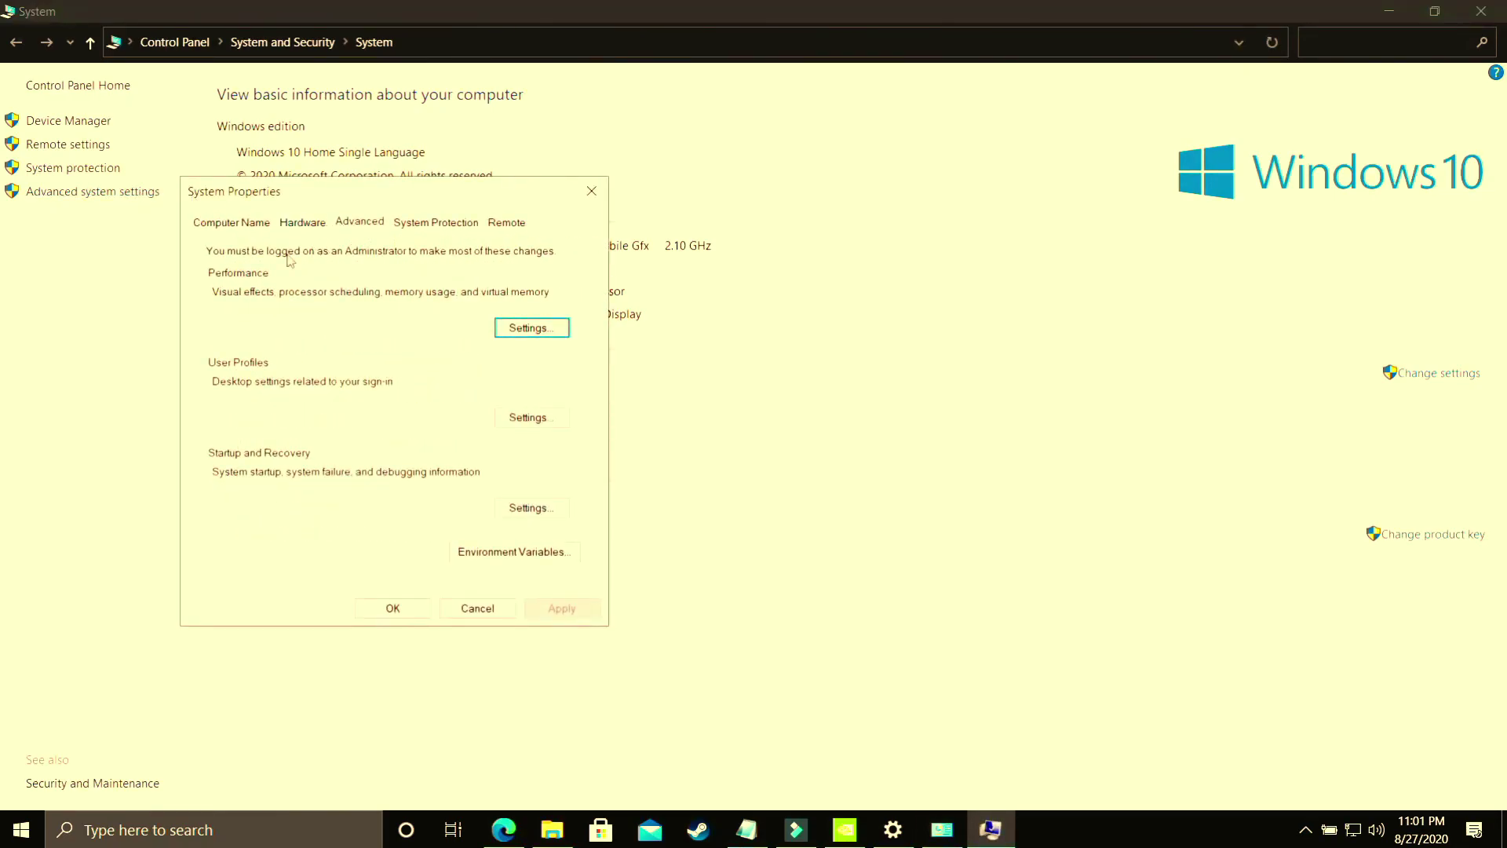
left_click(520, 328)
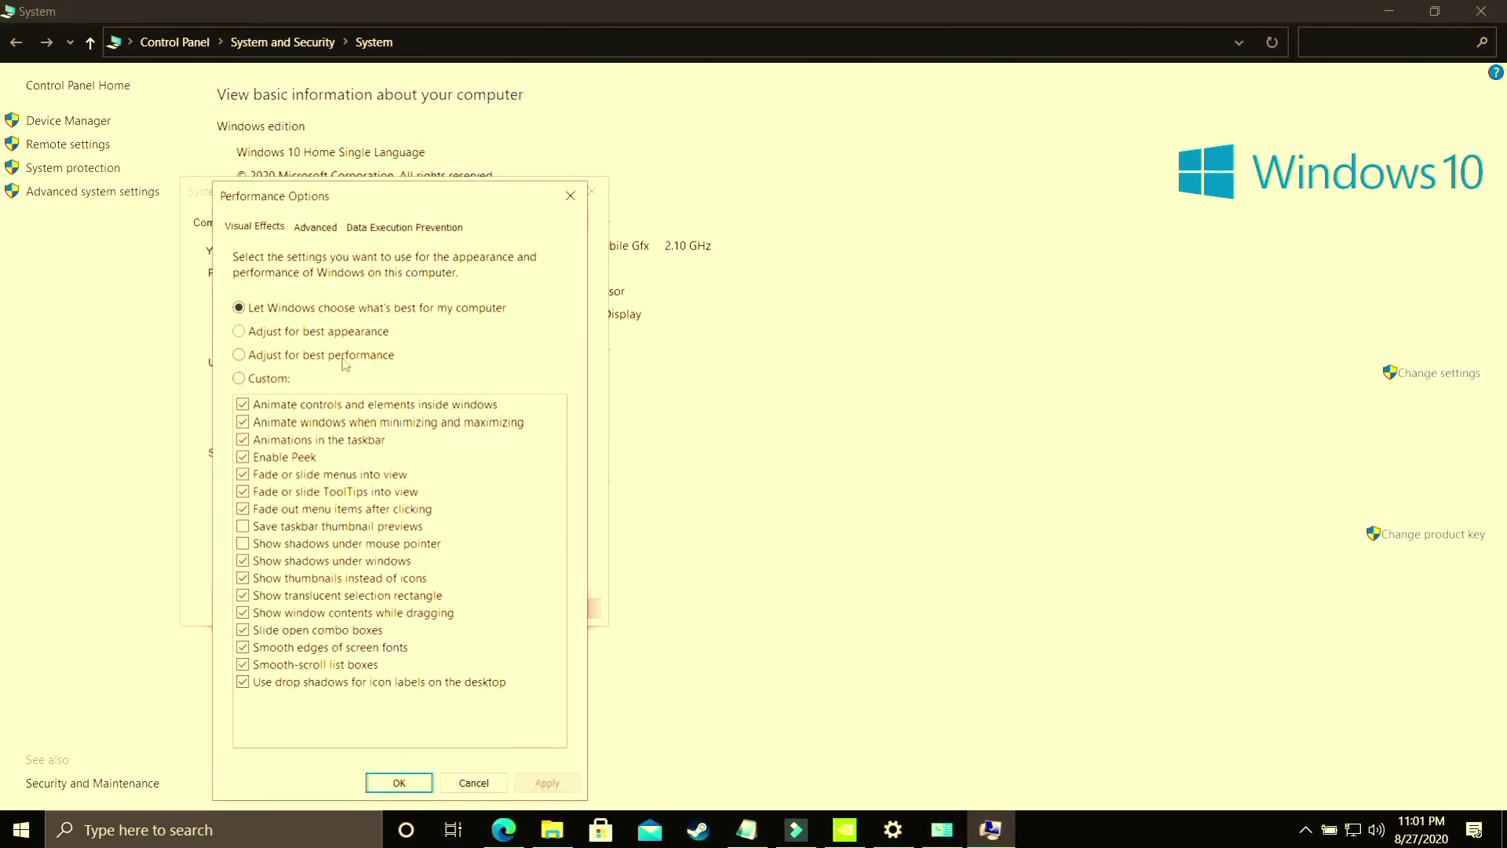
left_click(290, 357)
left_click(542, 783)
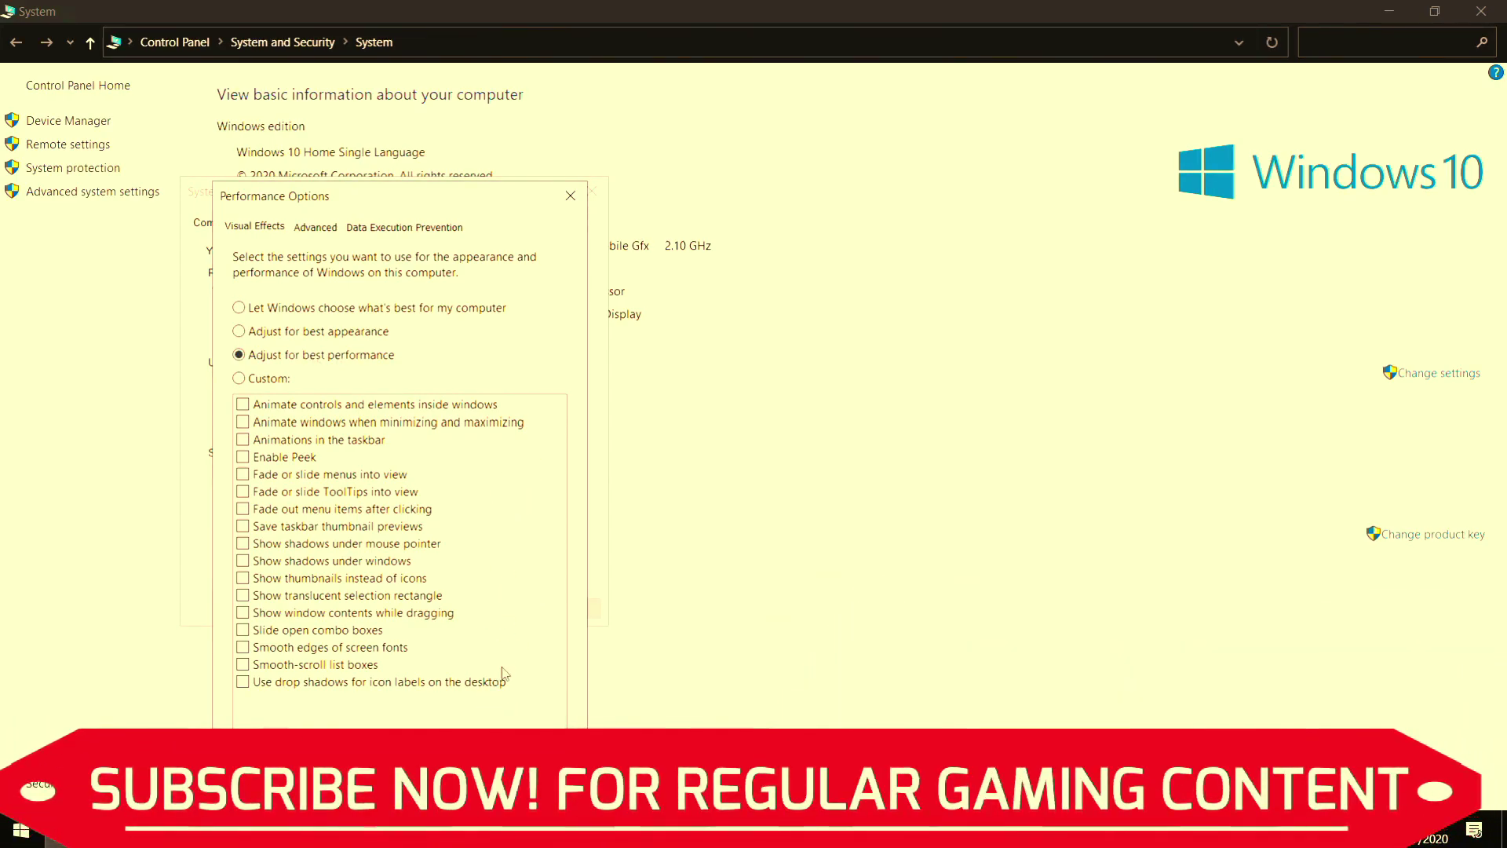
Set processor scheduling to the best performance of Programs in the advanced Performance Options.
left_click(316, 228)
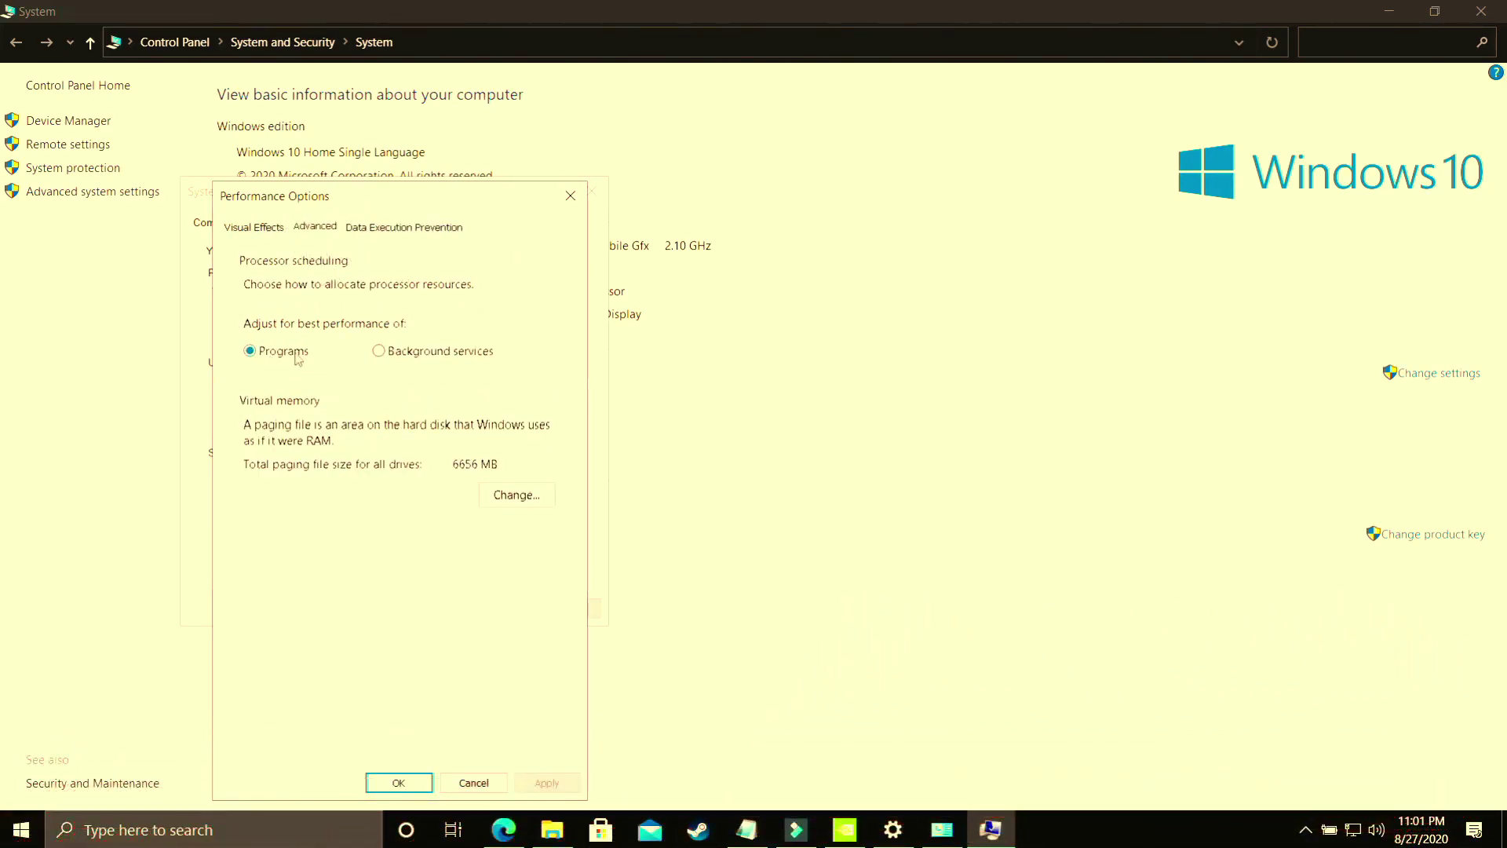
left_click(394, 355)
left_click(271, 355)
Turn off automatic paging file management in Virtual Memory and give drive C: a custom initial size of 1896 MB.
left_click(503, 496)
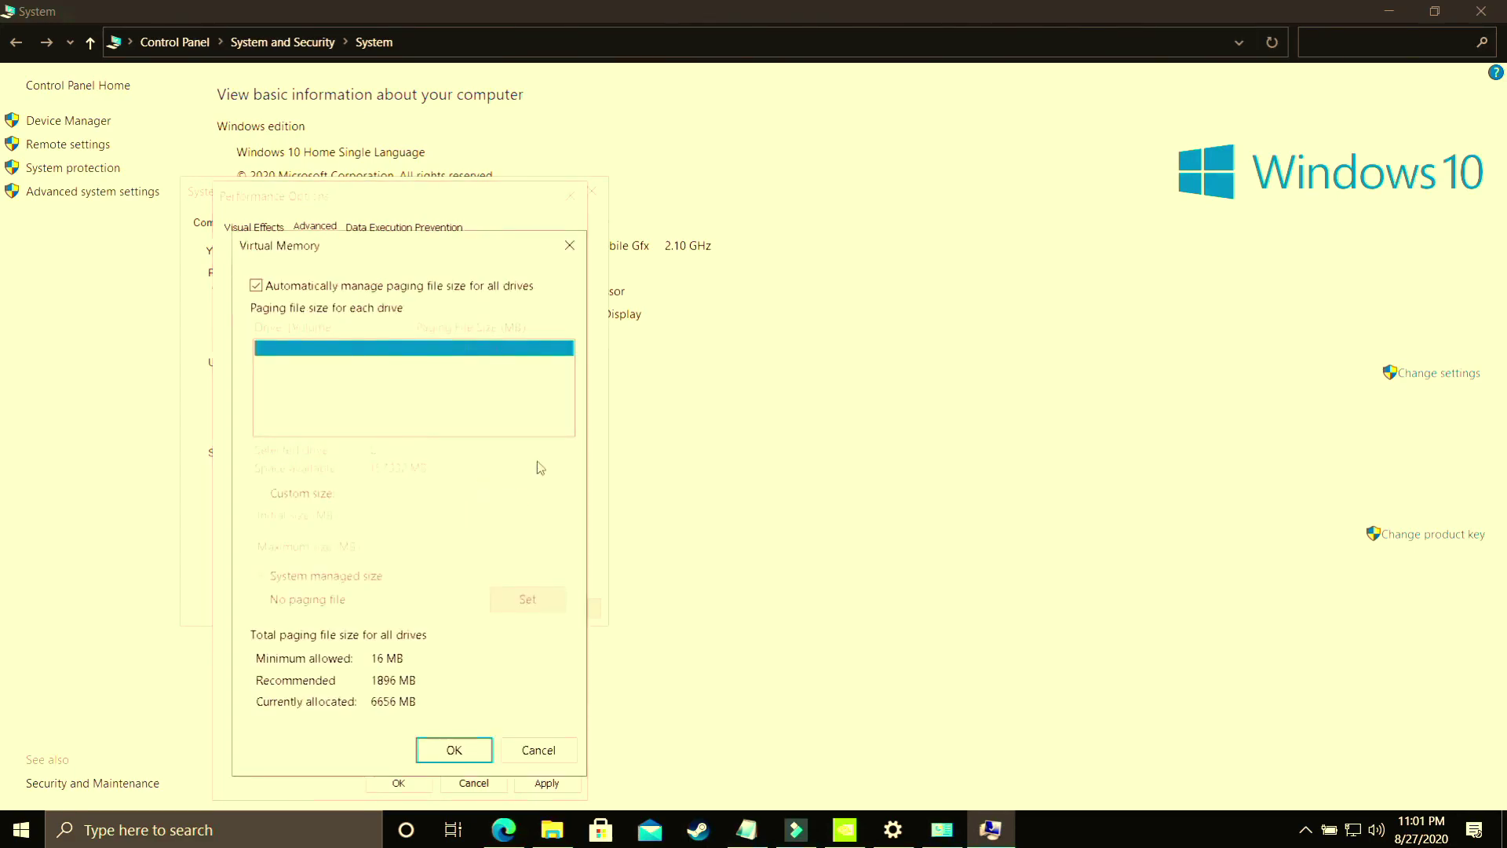
left_click(256, 287)
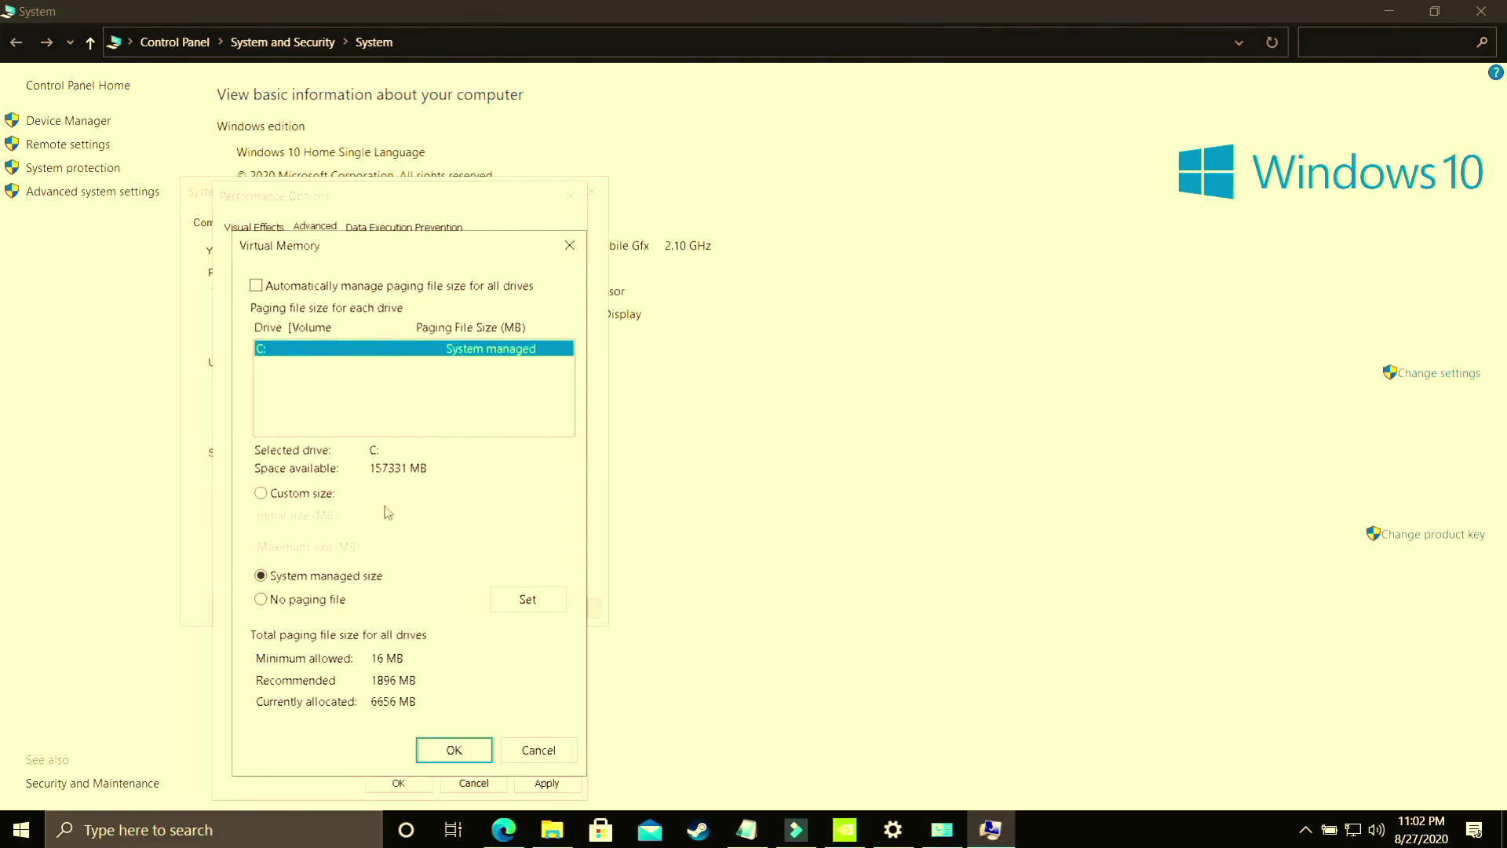
left_click(315, 497)
left_click(402, 518)
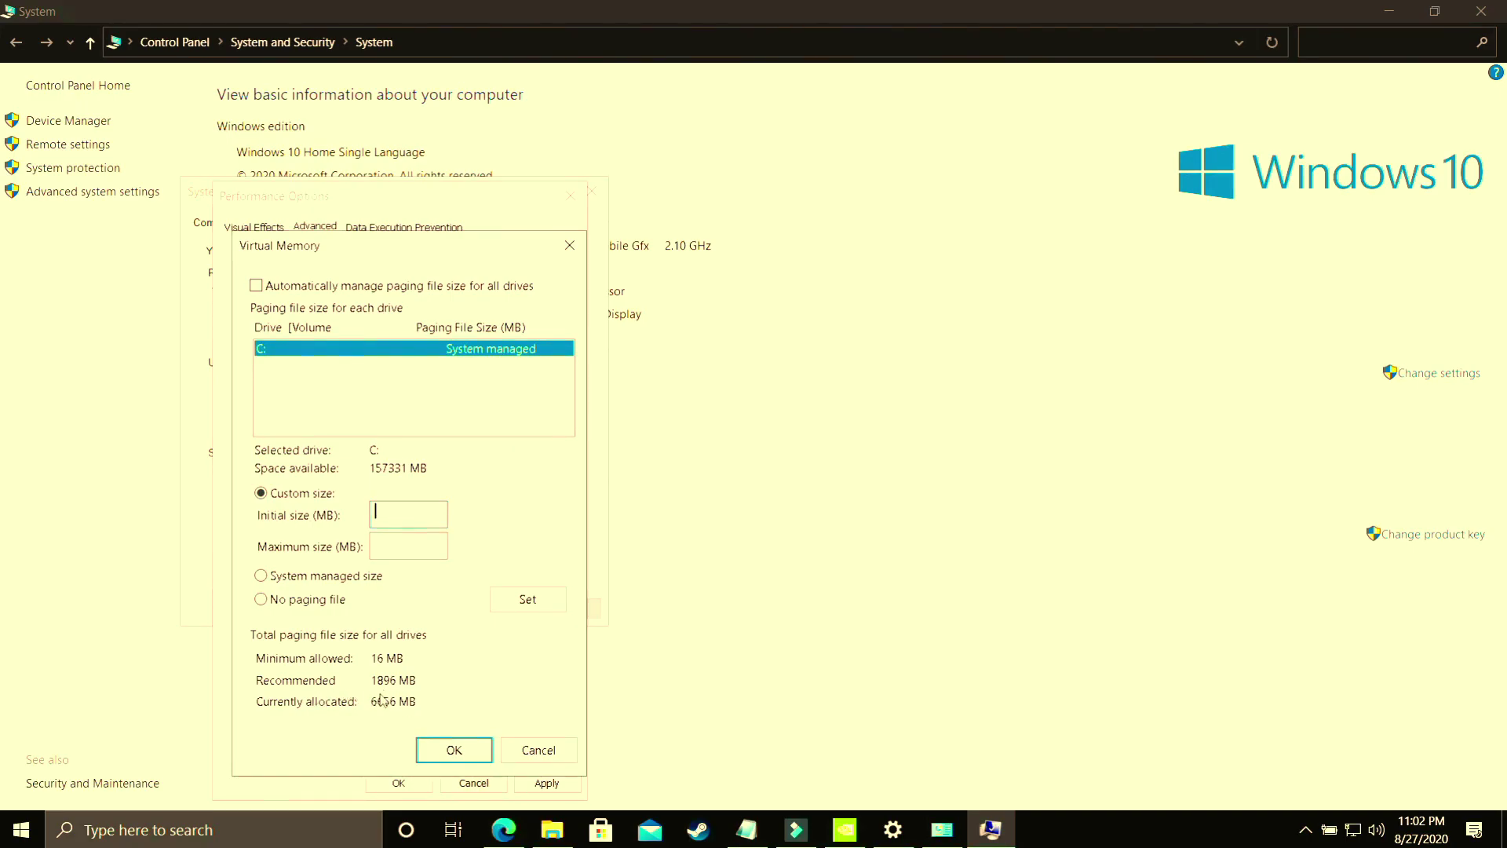
type("1896")
key("Tab")
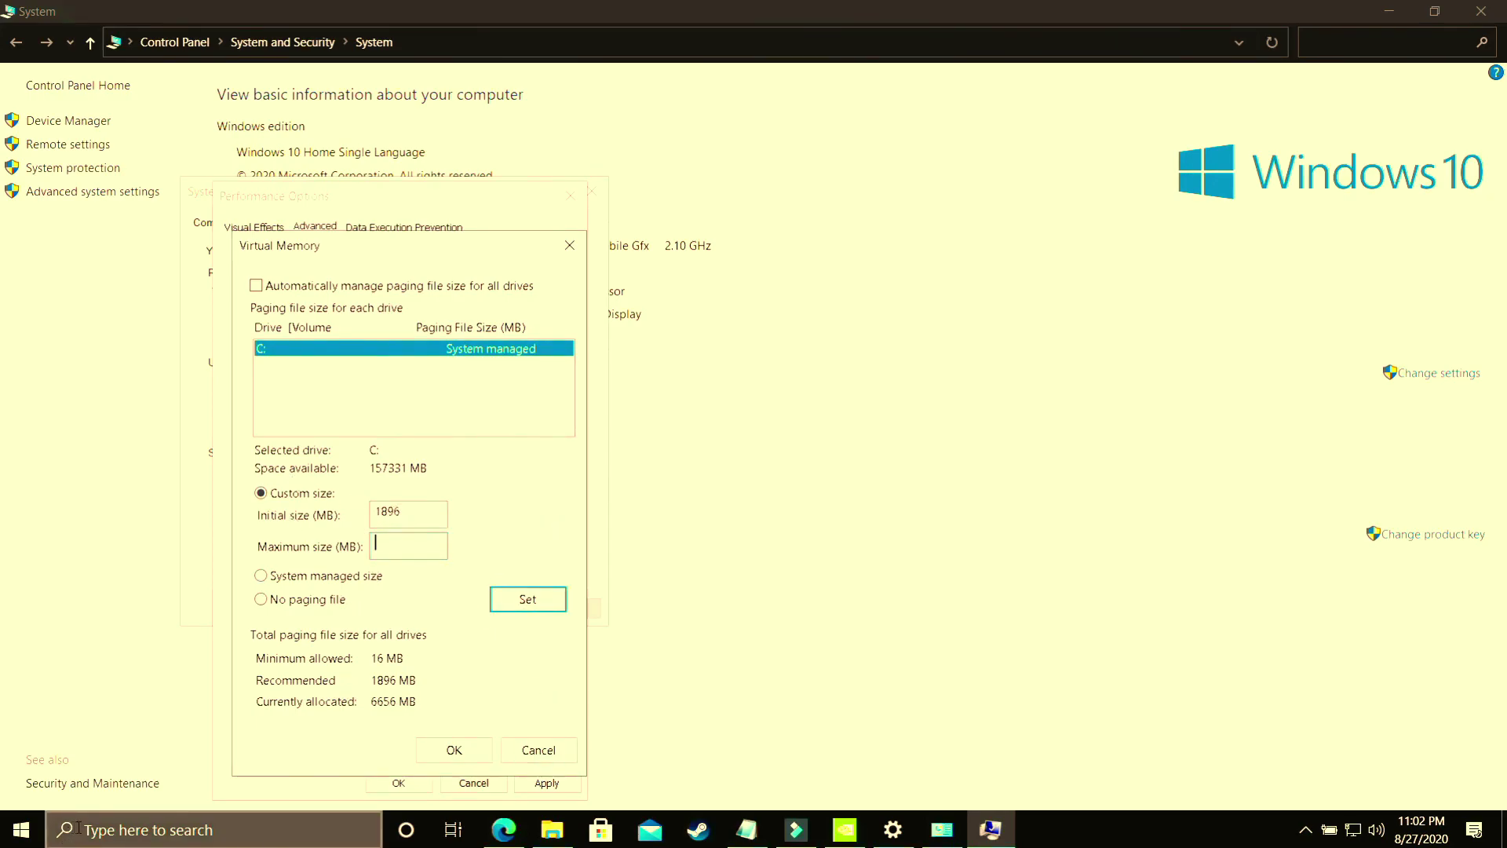
Open Calculator and move its window clear of the Virtual Memory dialog.
left_click(151, 833)
type("calcu")
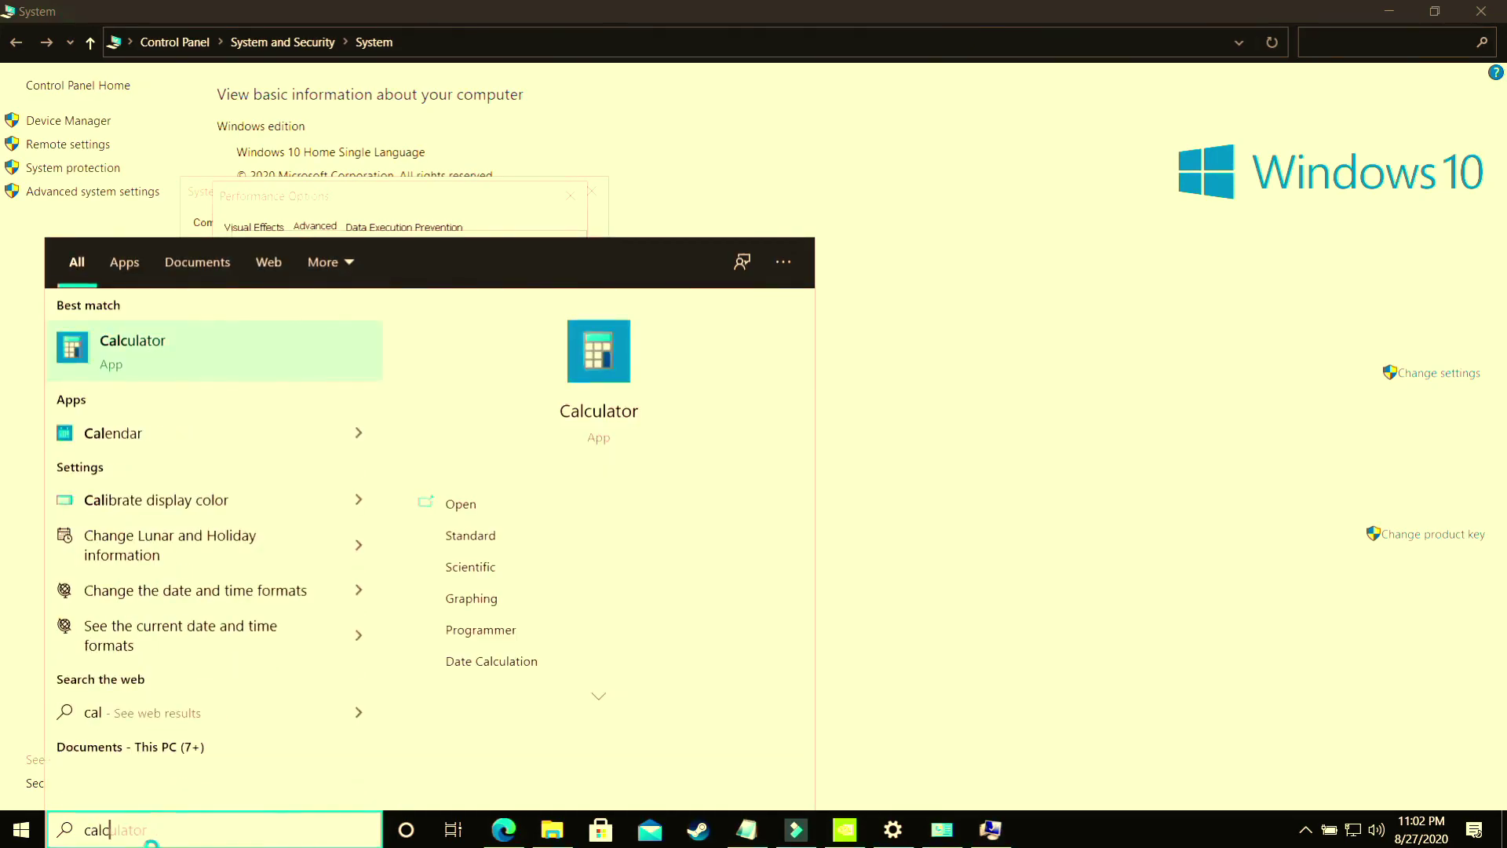
left_click(289, 343)
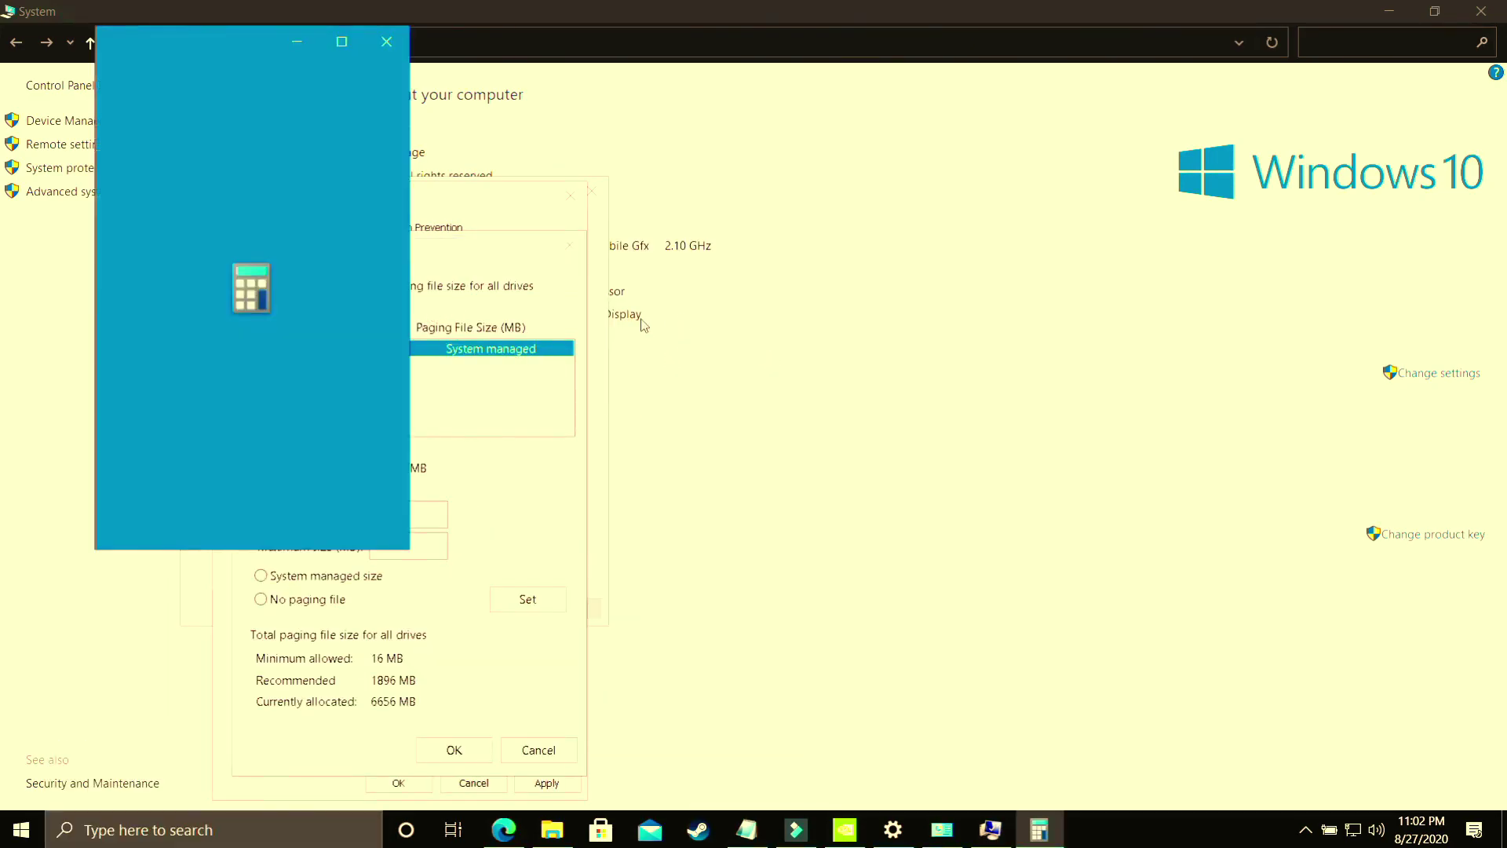
left_click_drag(235, 43, 967, 177)
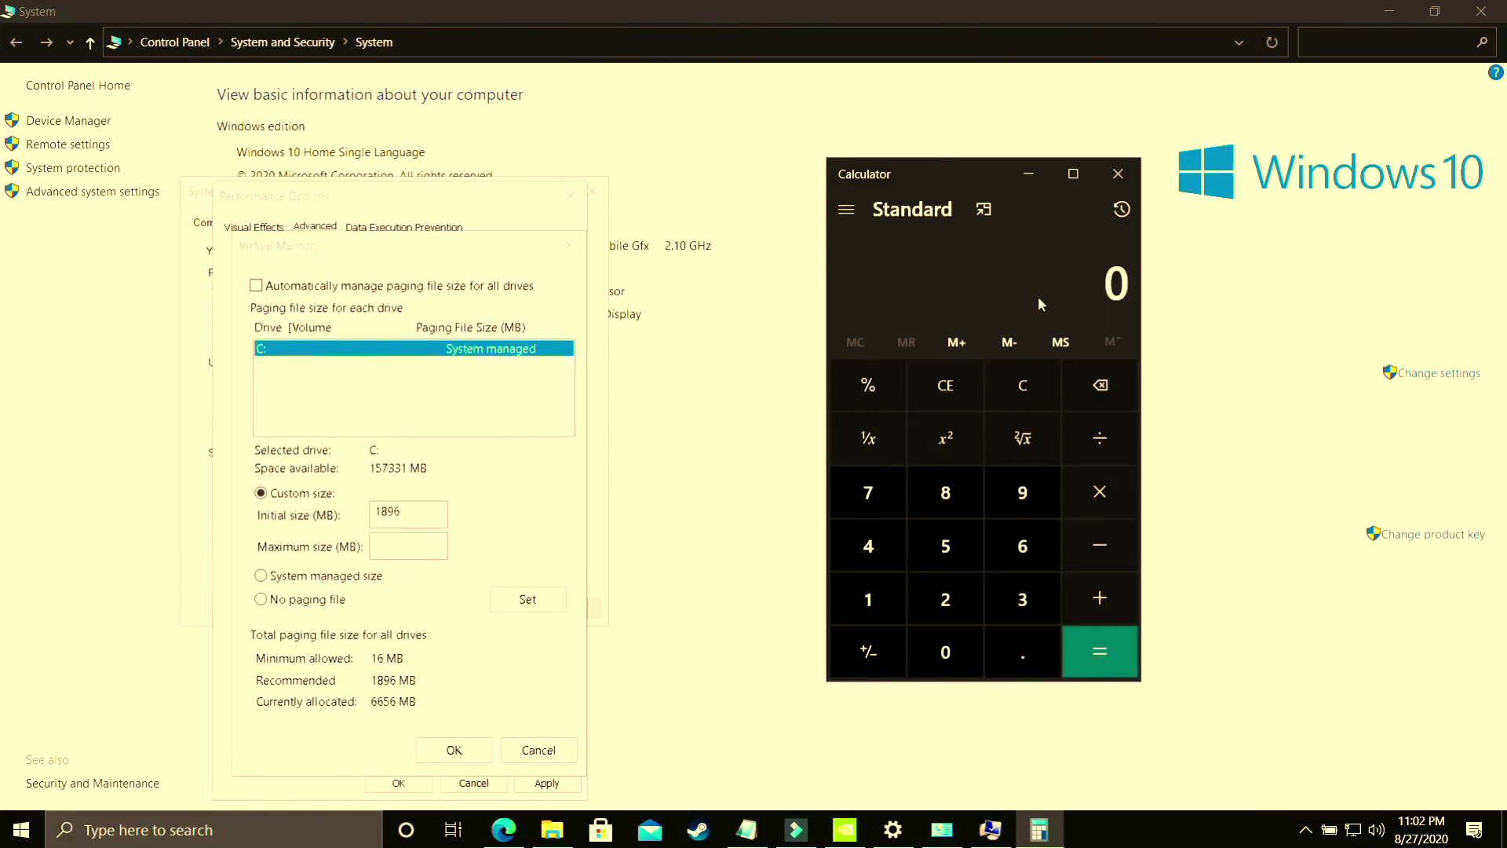
Calculate 8 × 1024 in Calculator and set drive C:'s maximum paging file size to 8192 MB.
type("8*102")
type("4")
key("Return")
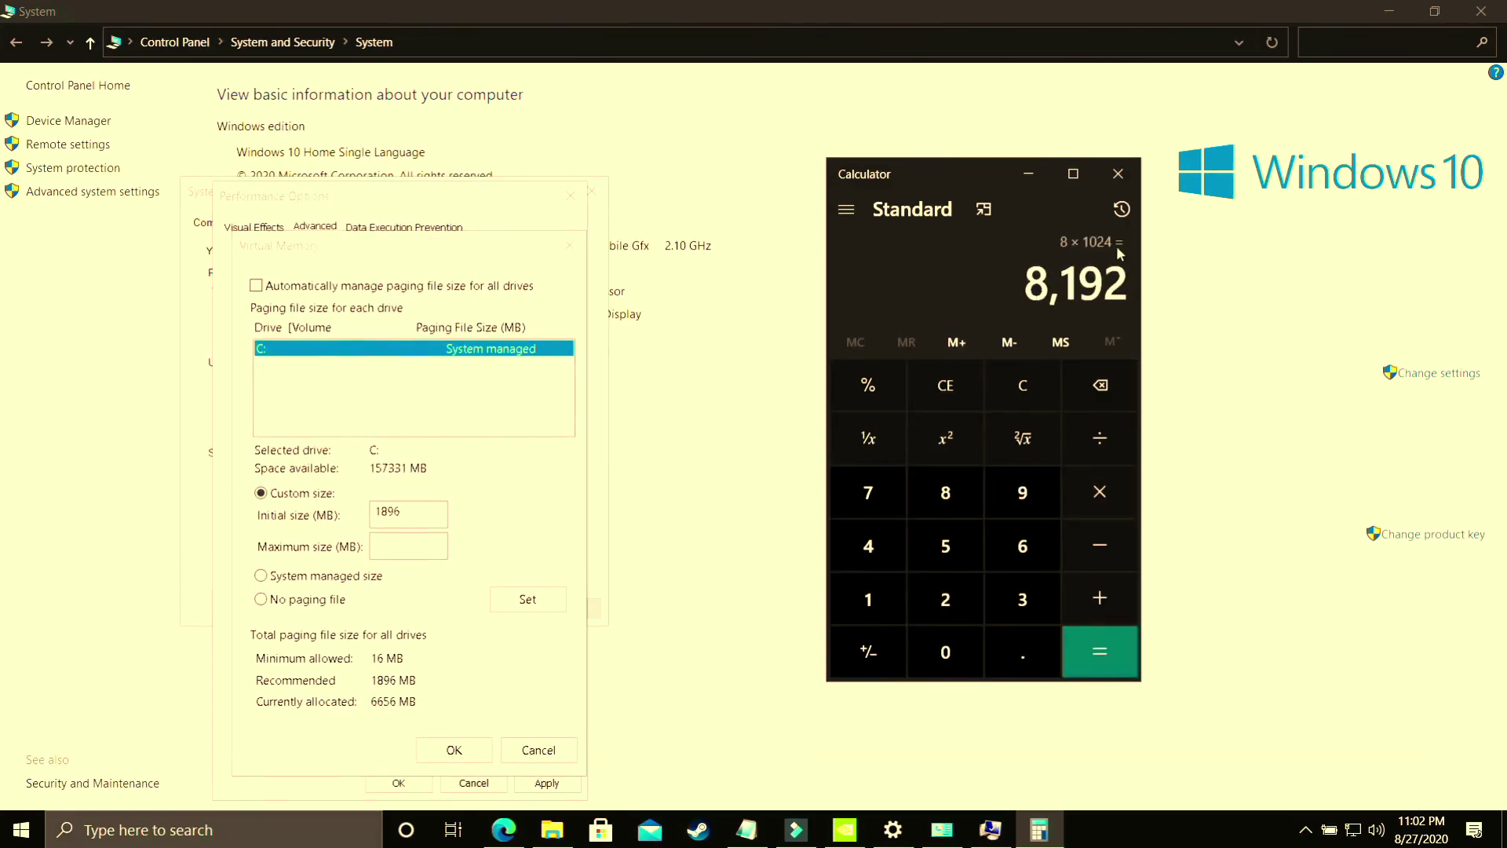
left_click(408, 545)
type("8")
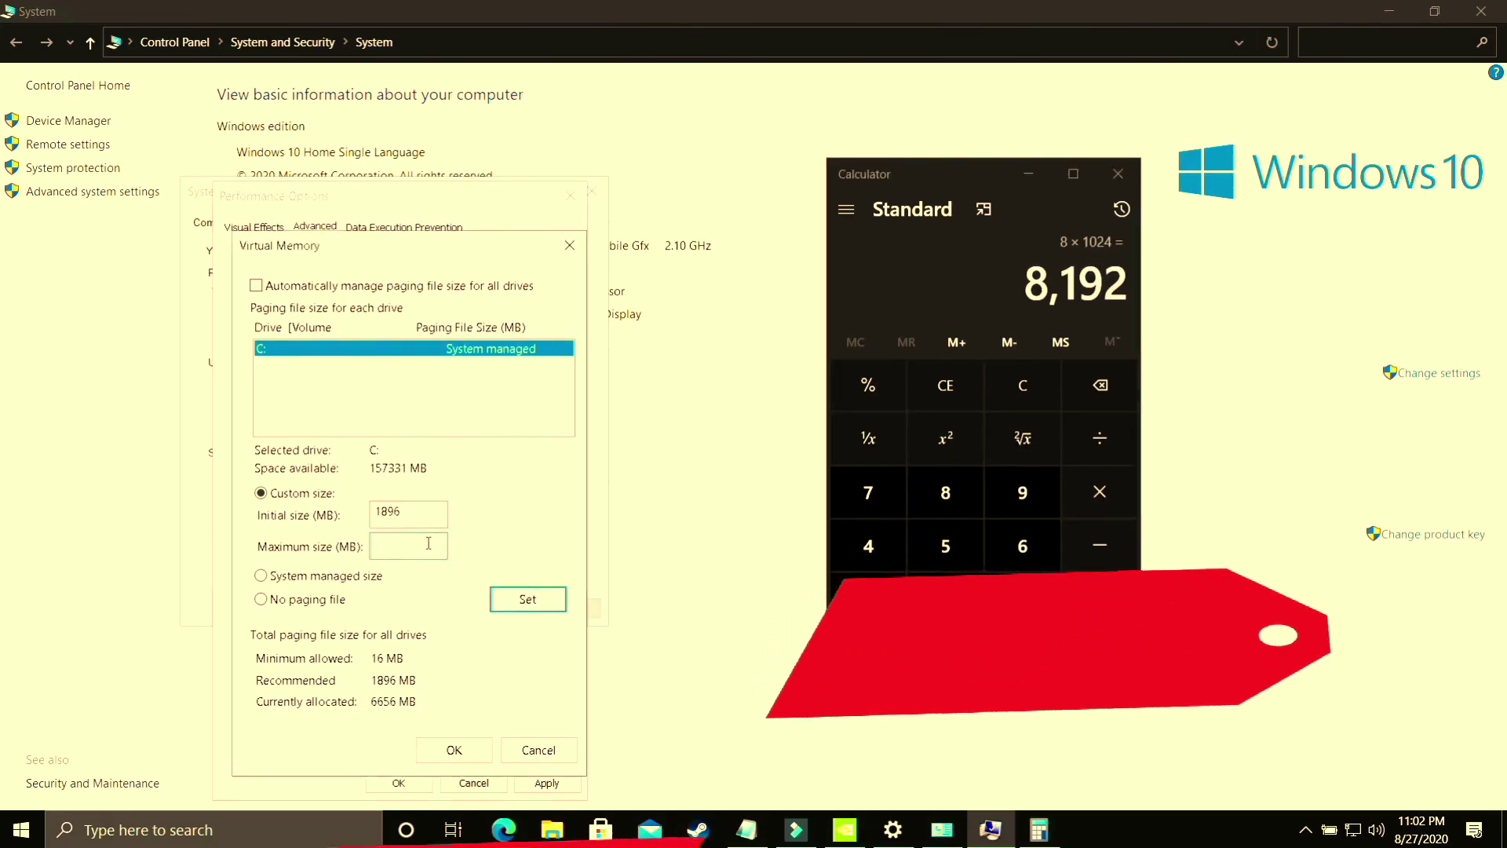
type("192")
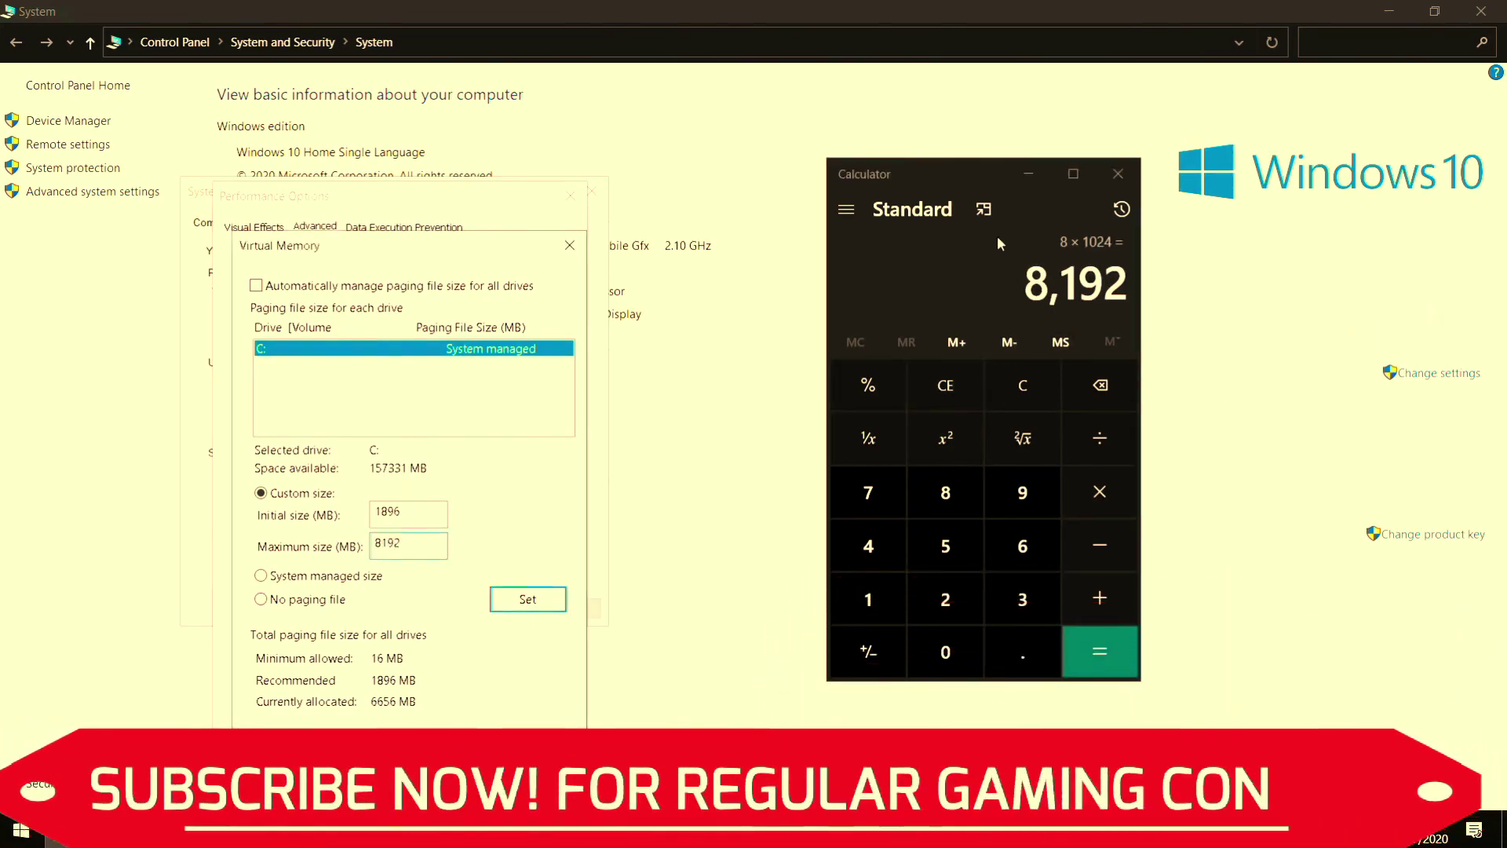
Calculate 16 × 1024 and 12 × 1024 as example paging file sizes for other RAM amounts, and close Calculator.
left_click(1014, 388)
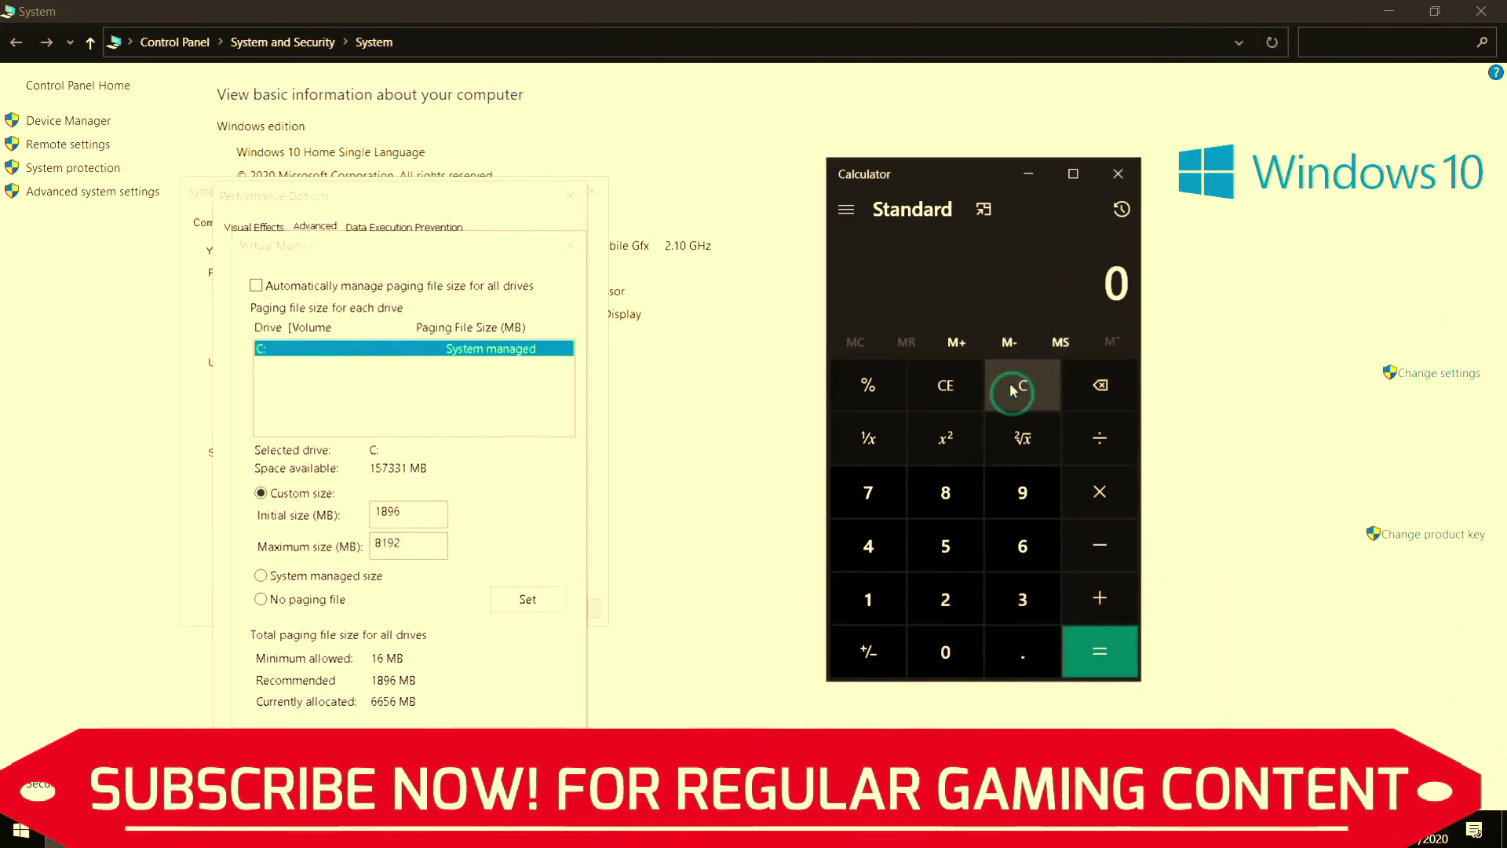
type("16*1024")
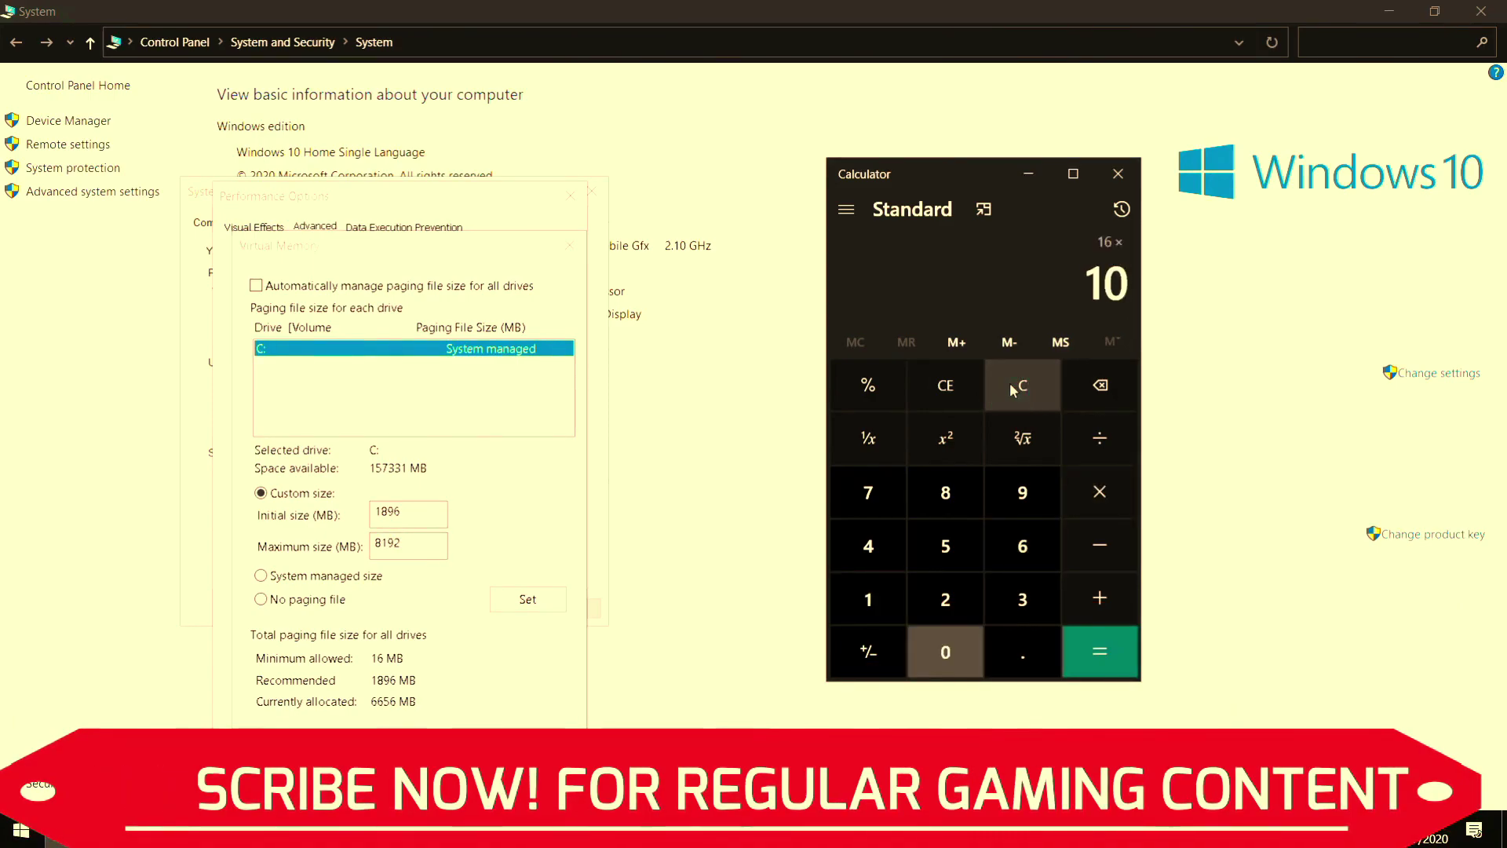
key("Return")
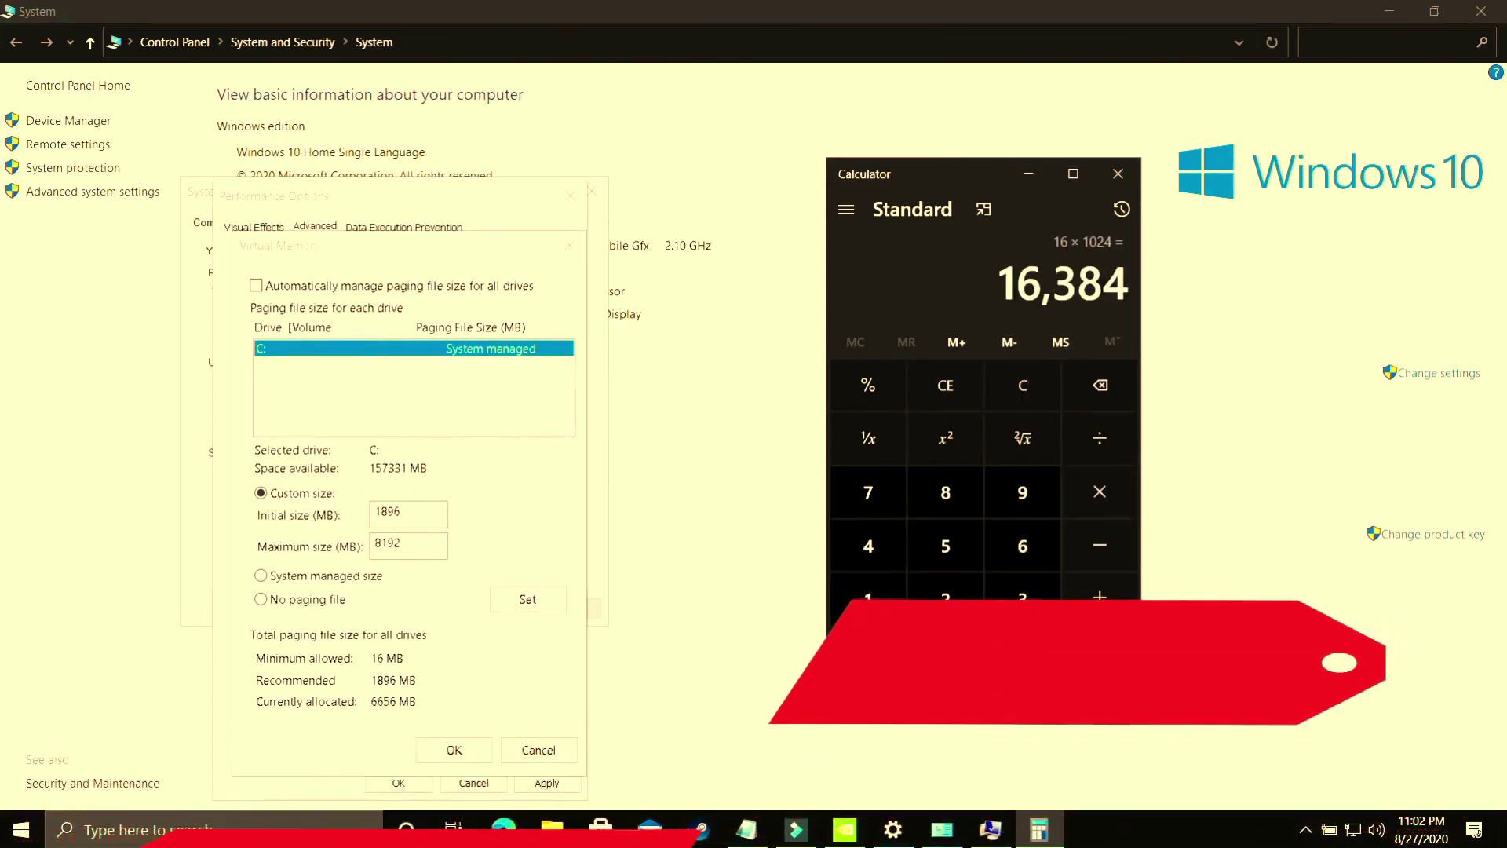
left_click_drag(417, 545, 359, 546)
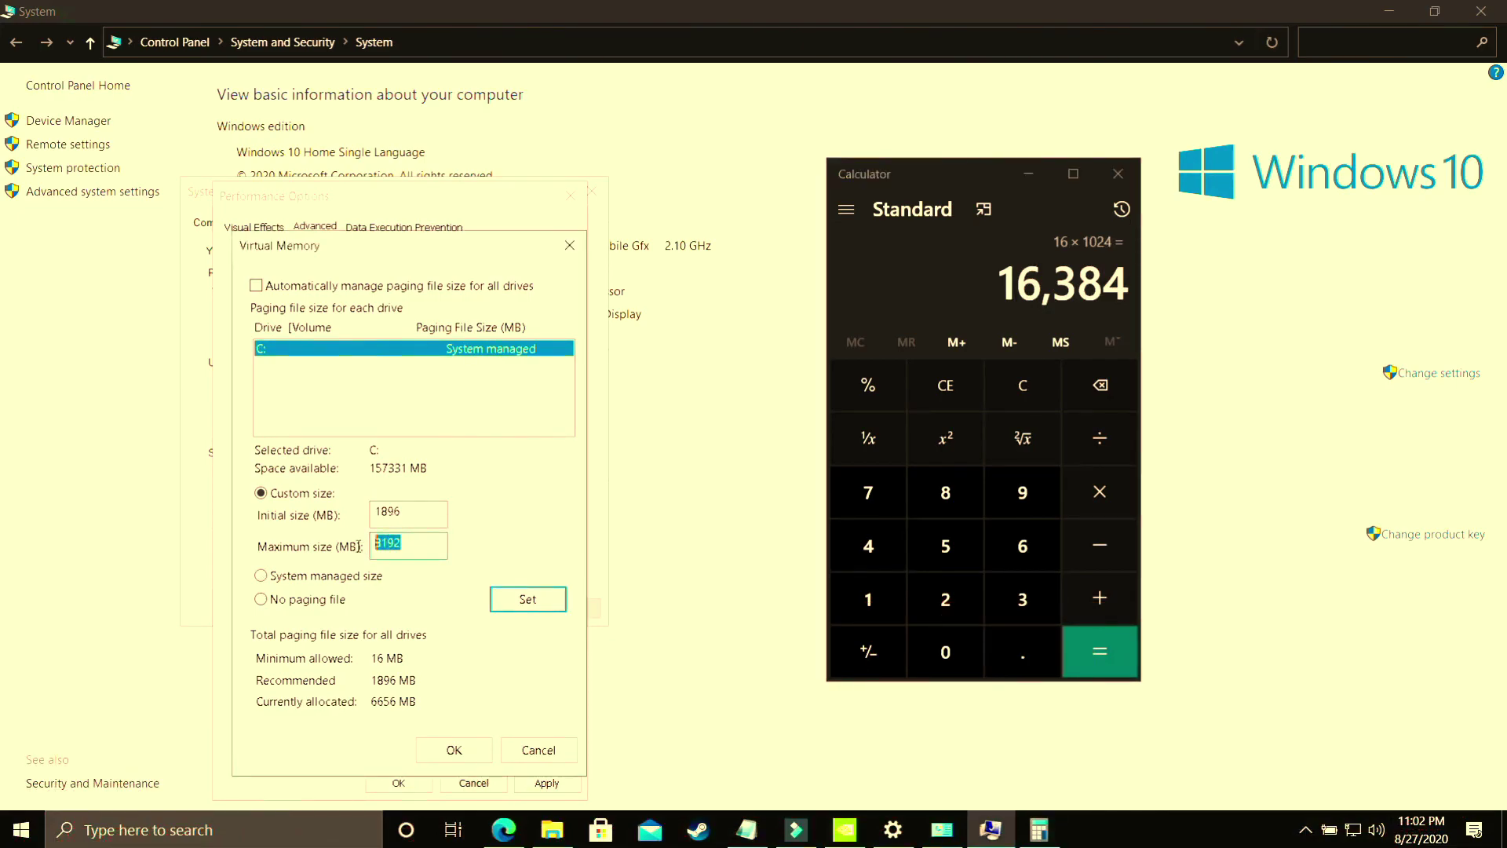
left_click(1023, 392)
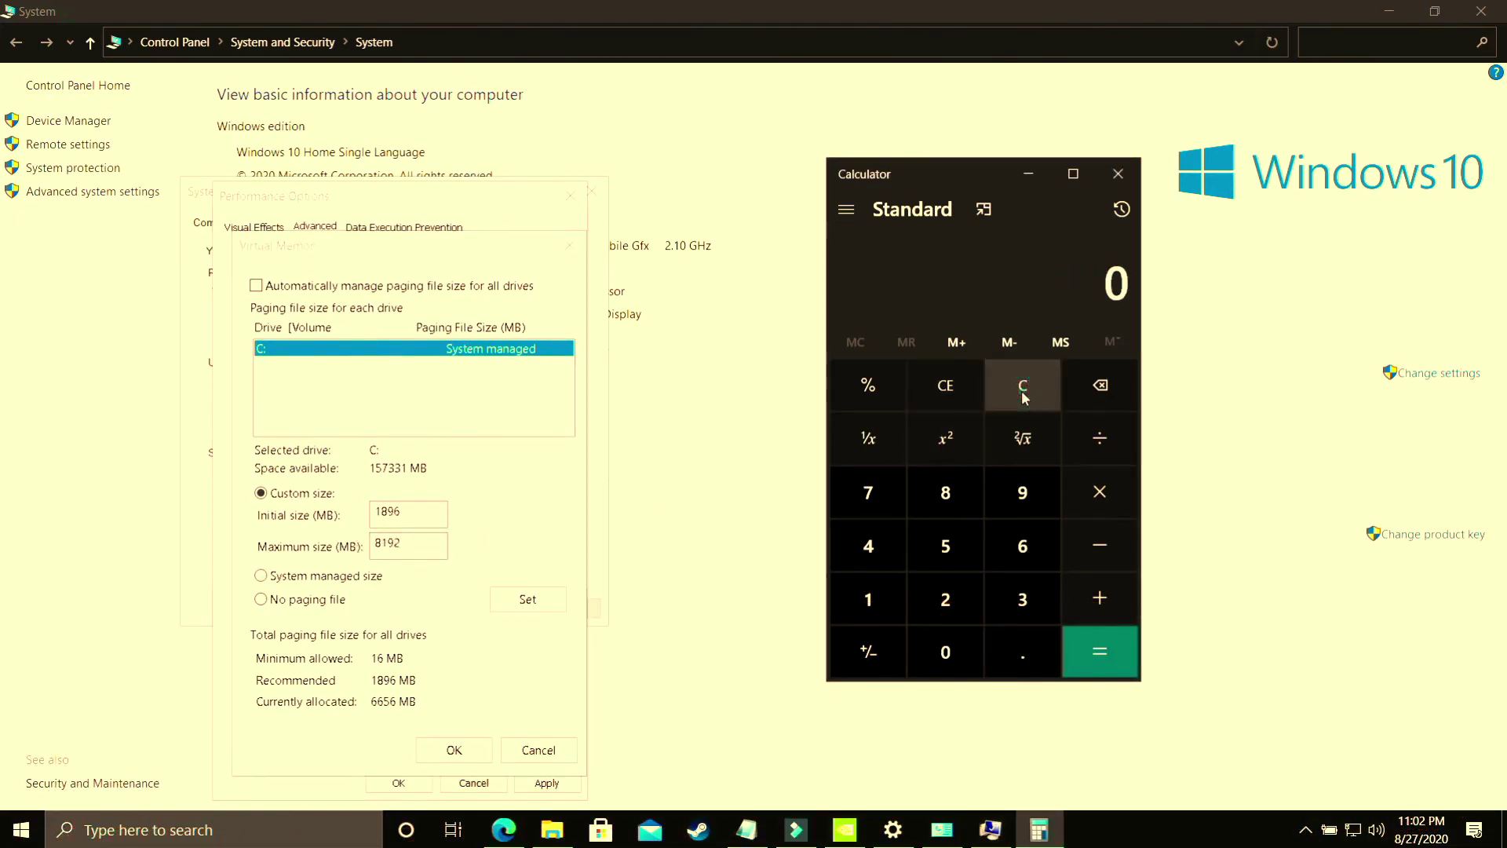
type("12*1024")
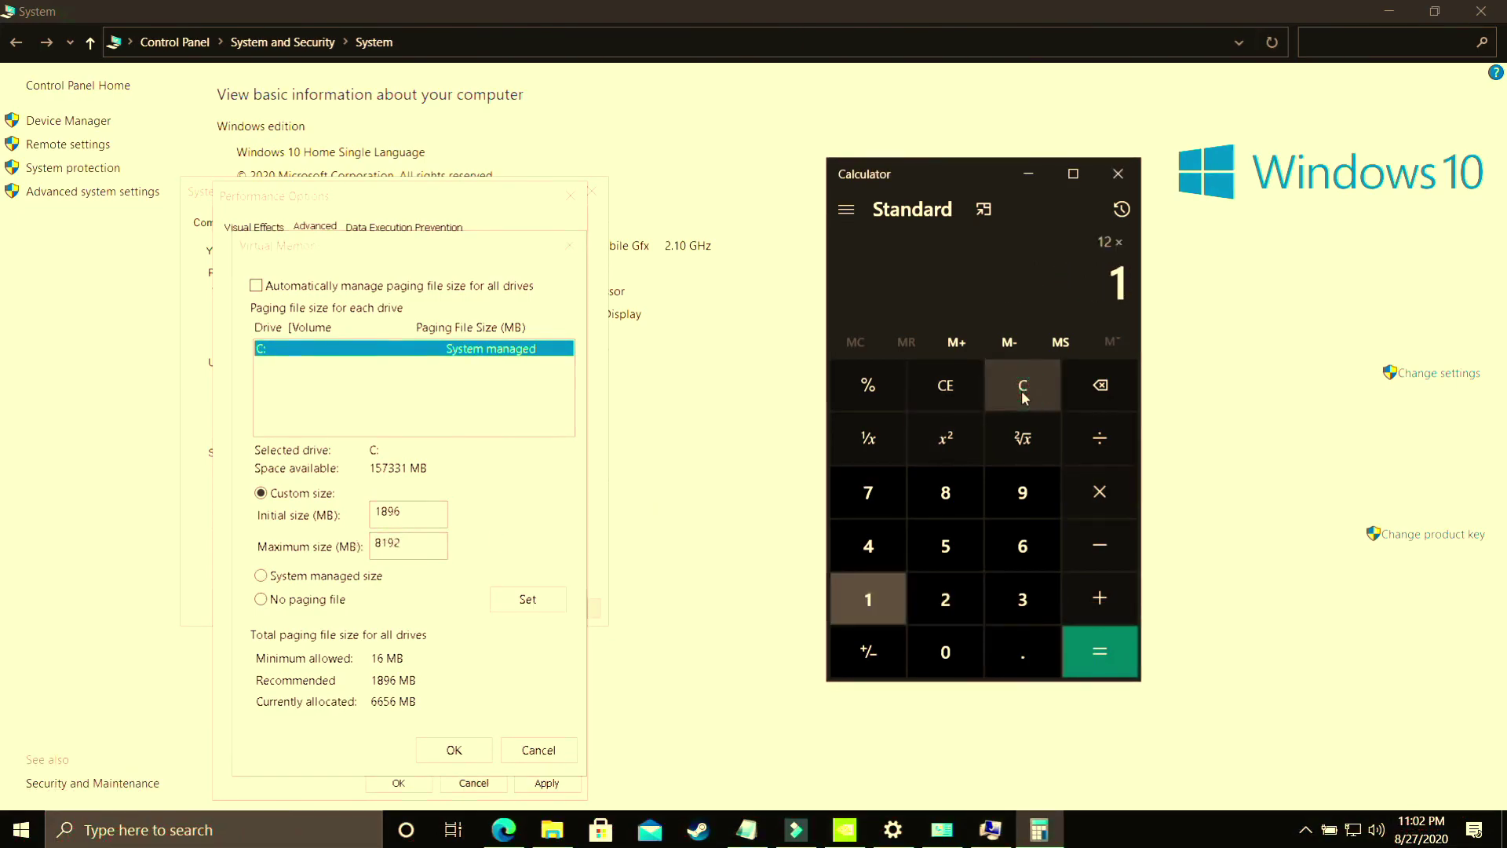
key("Return")
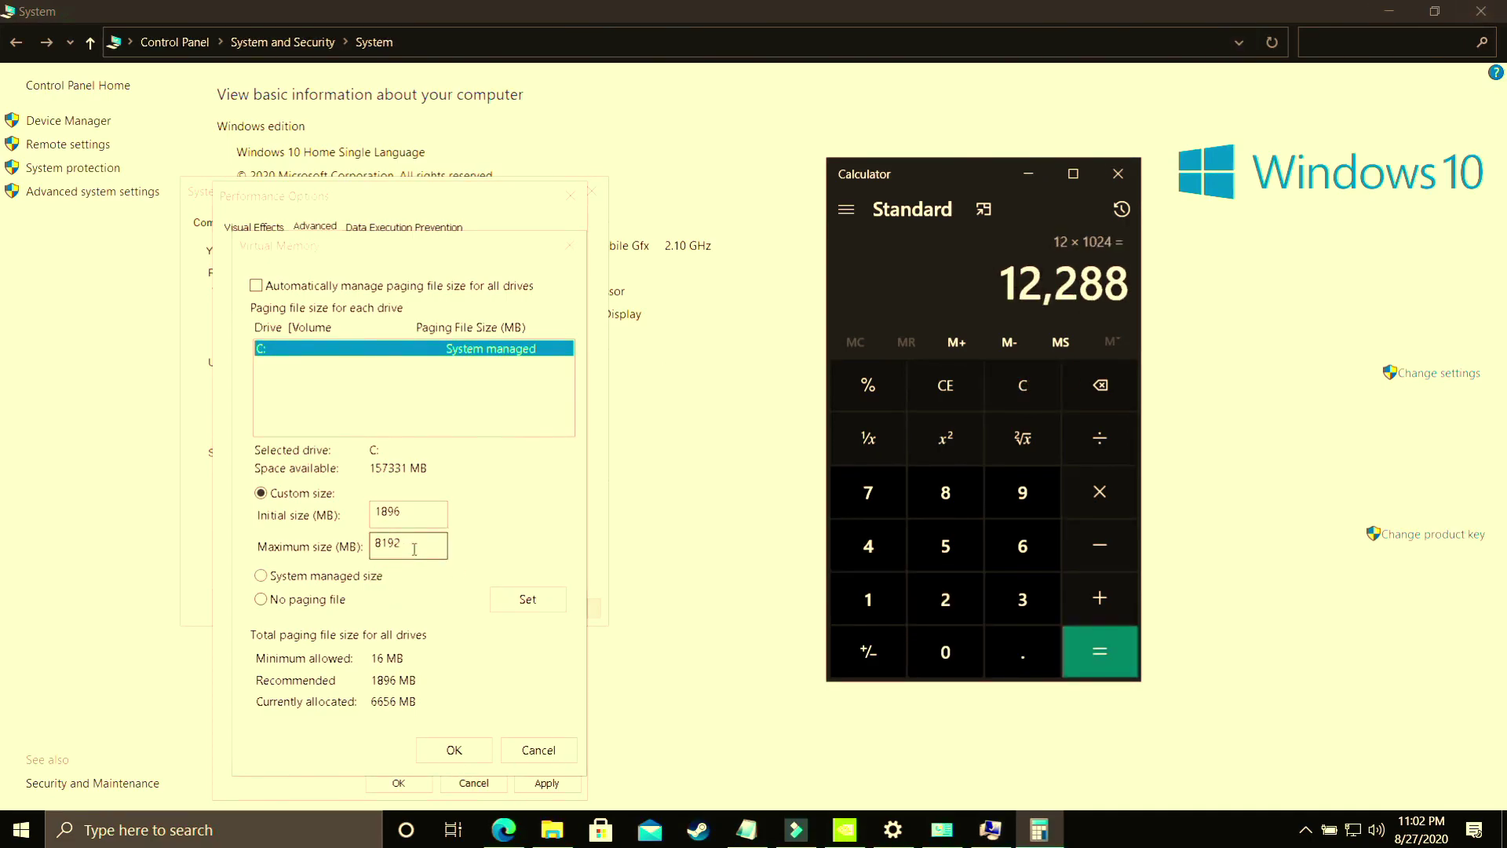
left_click(314, 554)
left_click(1118, 173)
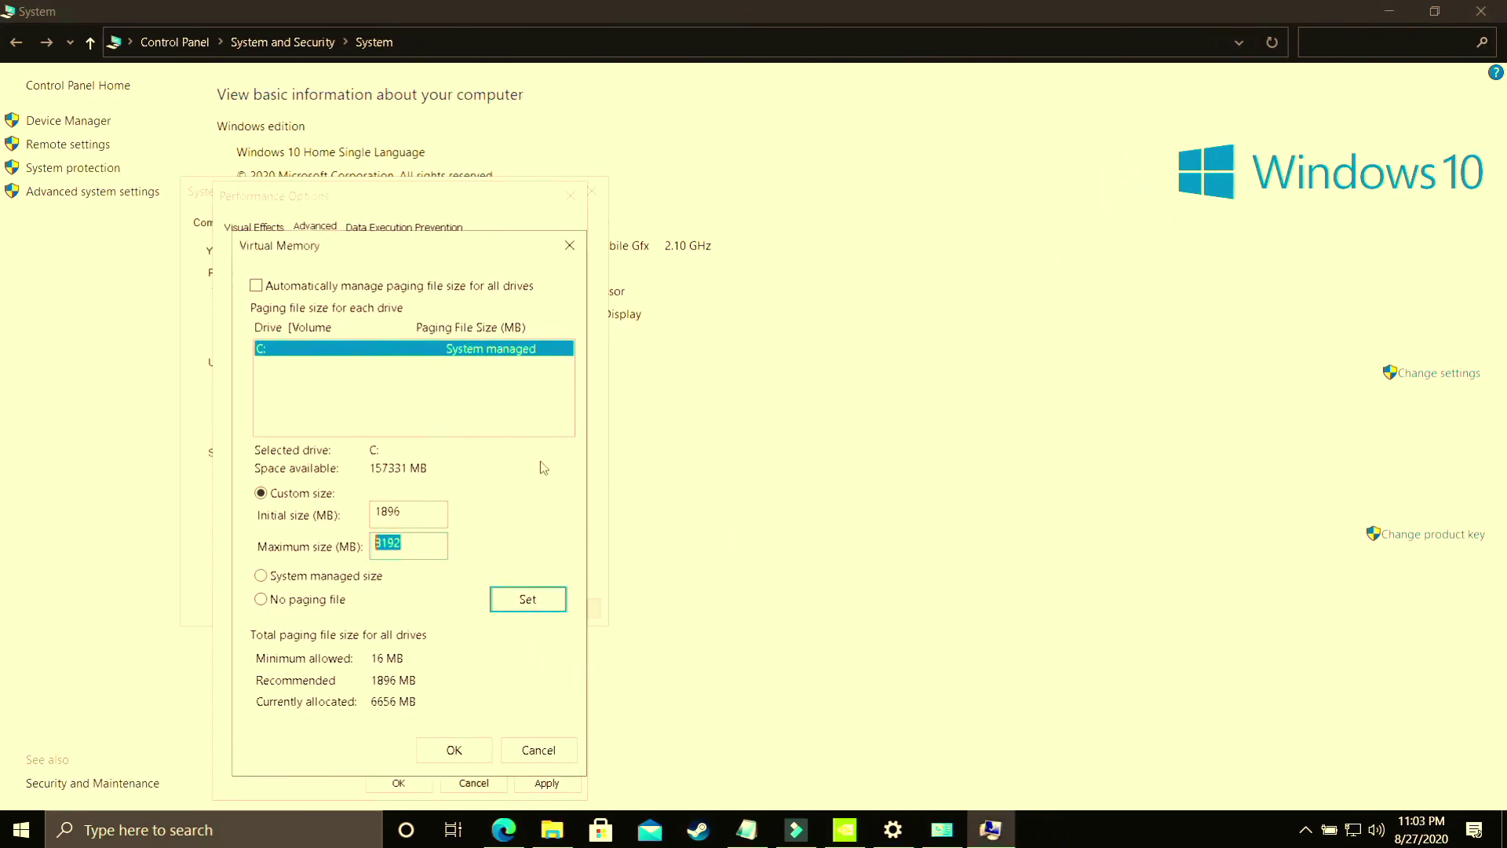
Confirm the custom paging file sizes, apply the Performance Options, and close them along with System Properties.
left_click(460, 750)
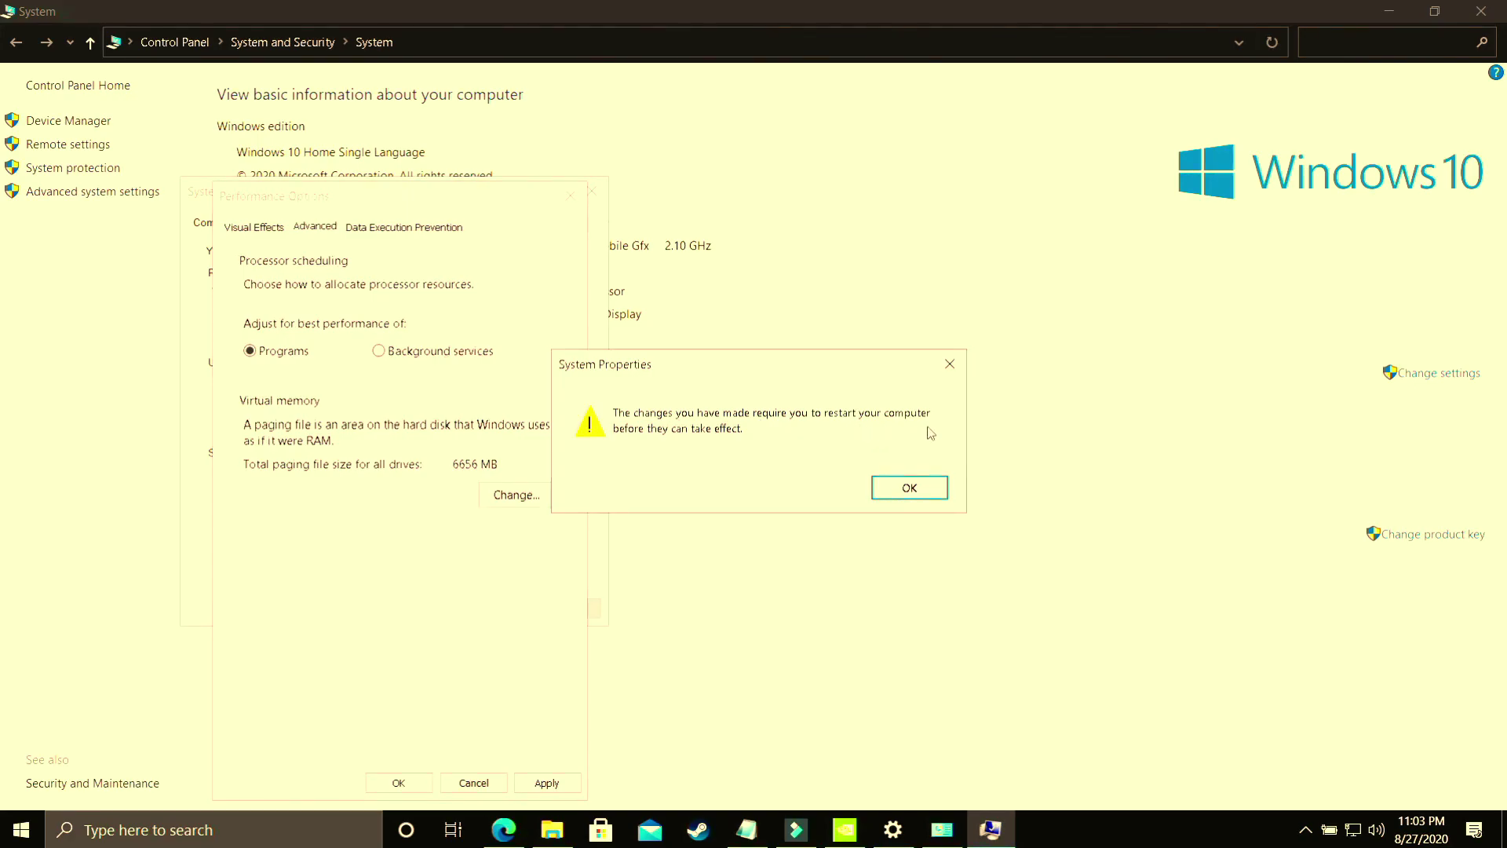
left_click(909, 488)
left_click(553, 782)
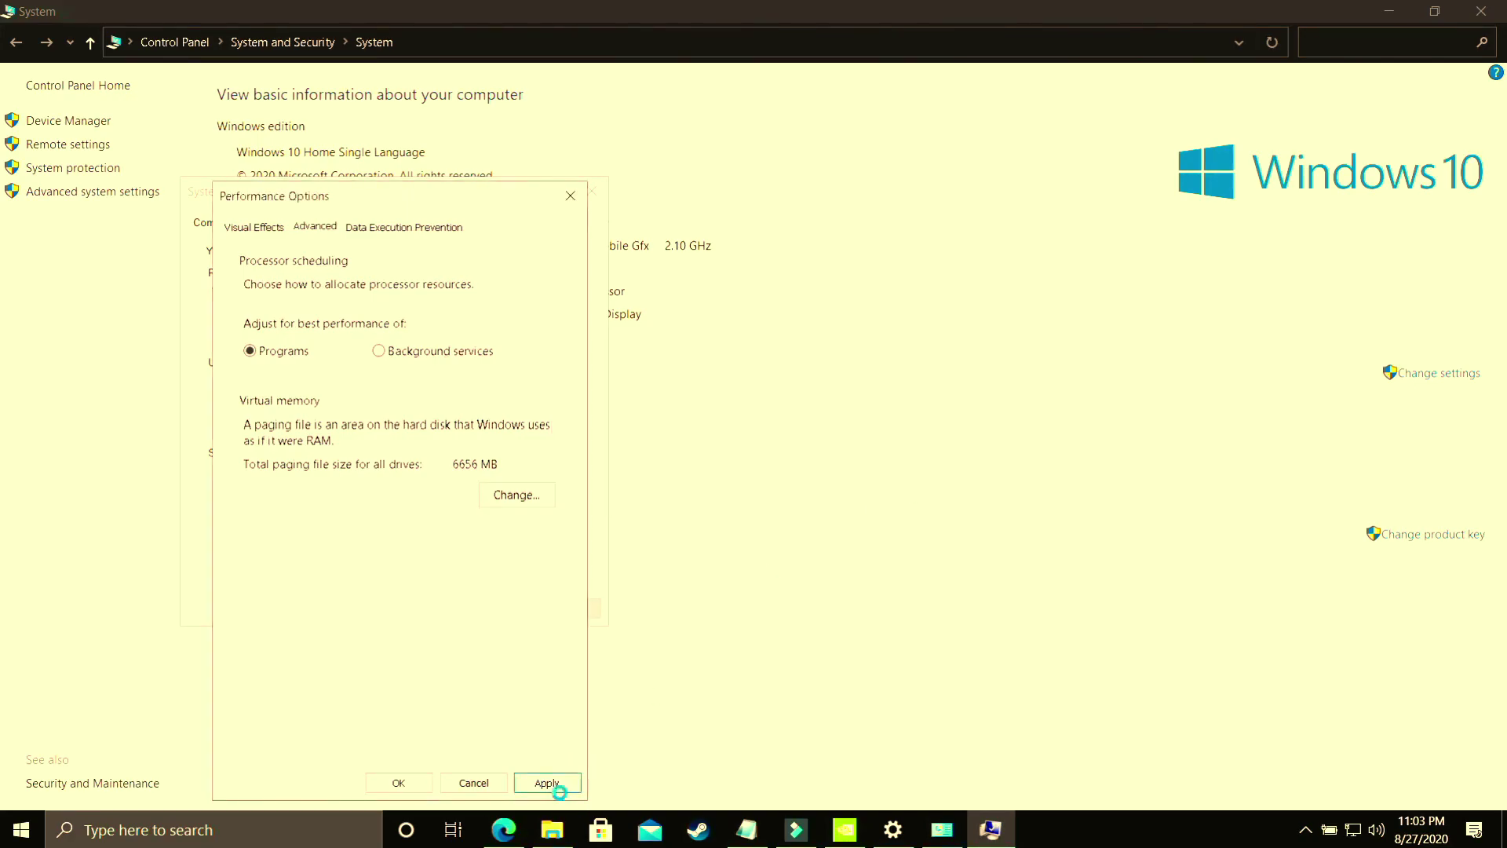
left_click(397, 782)
left_click(393, 608)
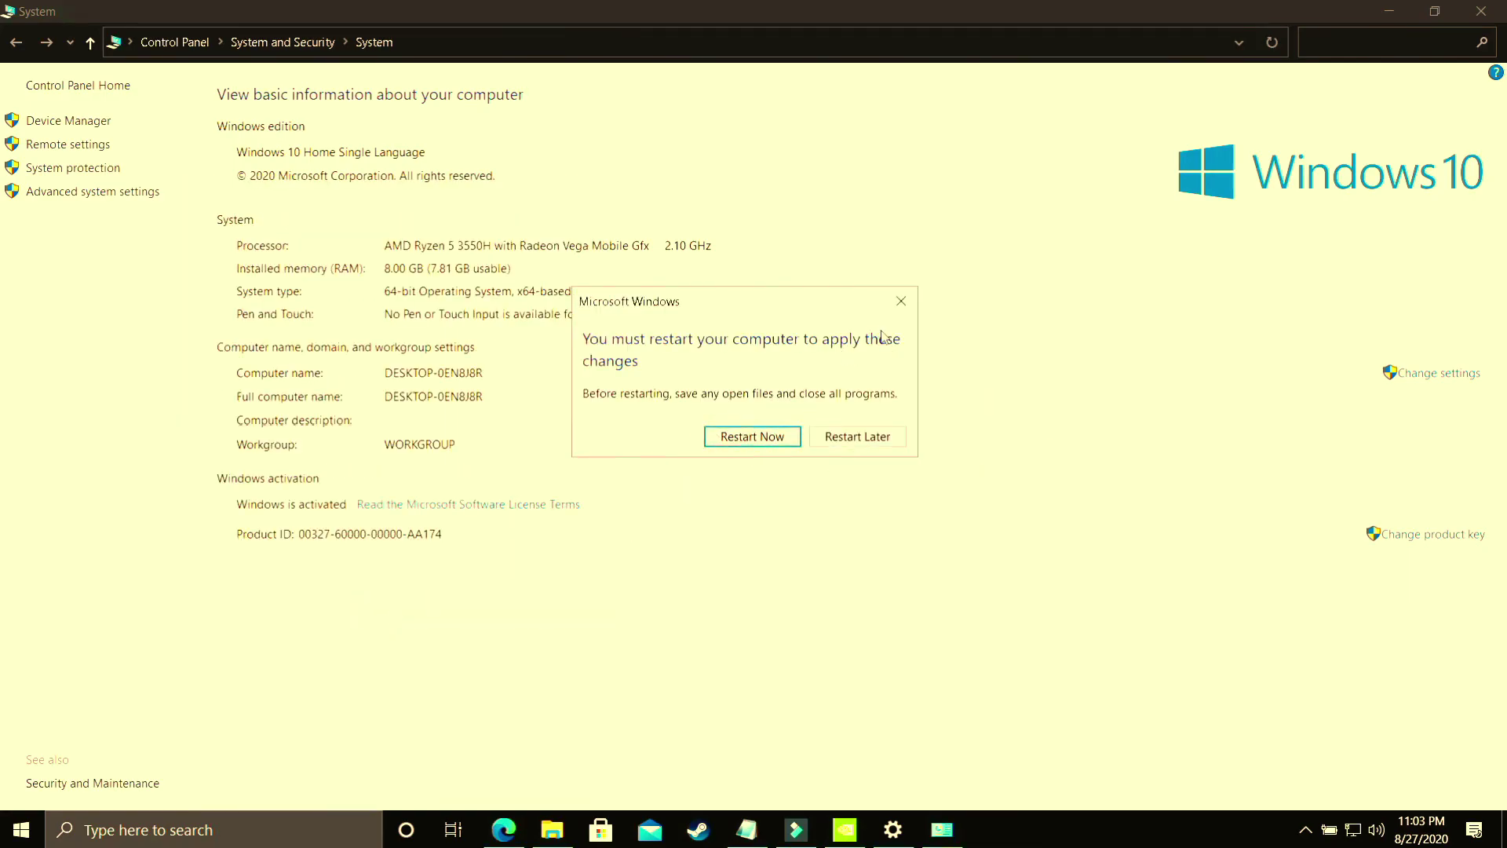
From the desktop, open the Windows Temp folder with the Run command temp and maximize its window.
key("super+d")
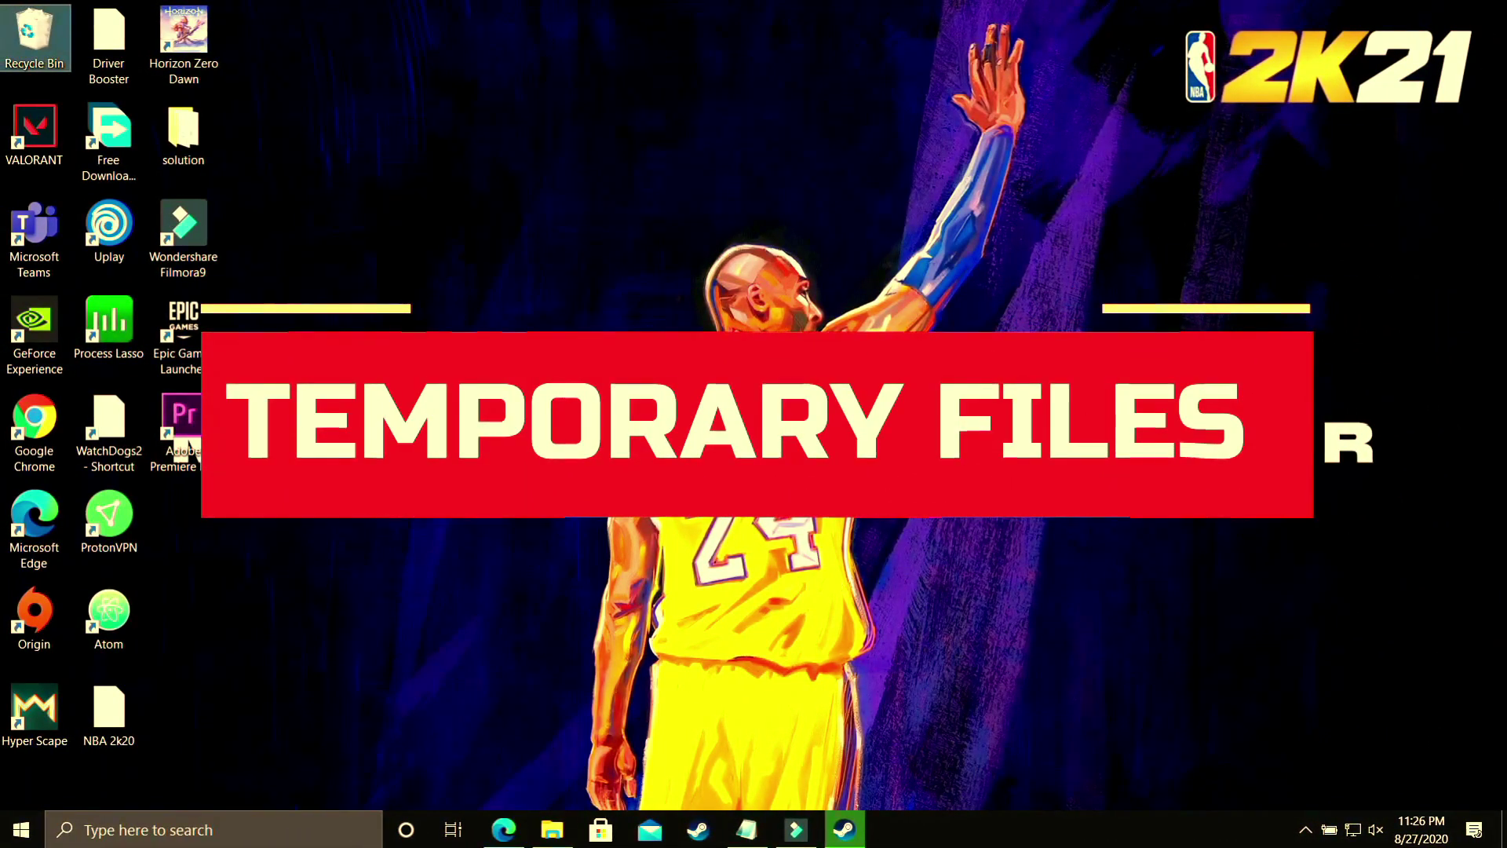
left_click(164, 825)
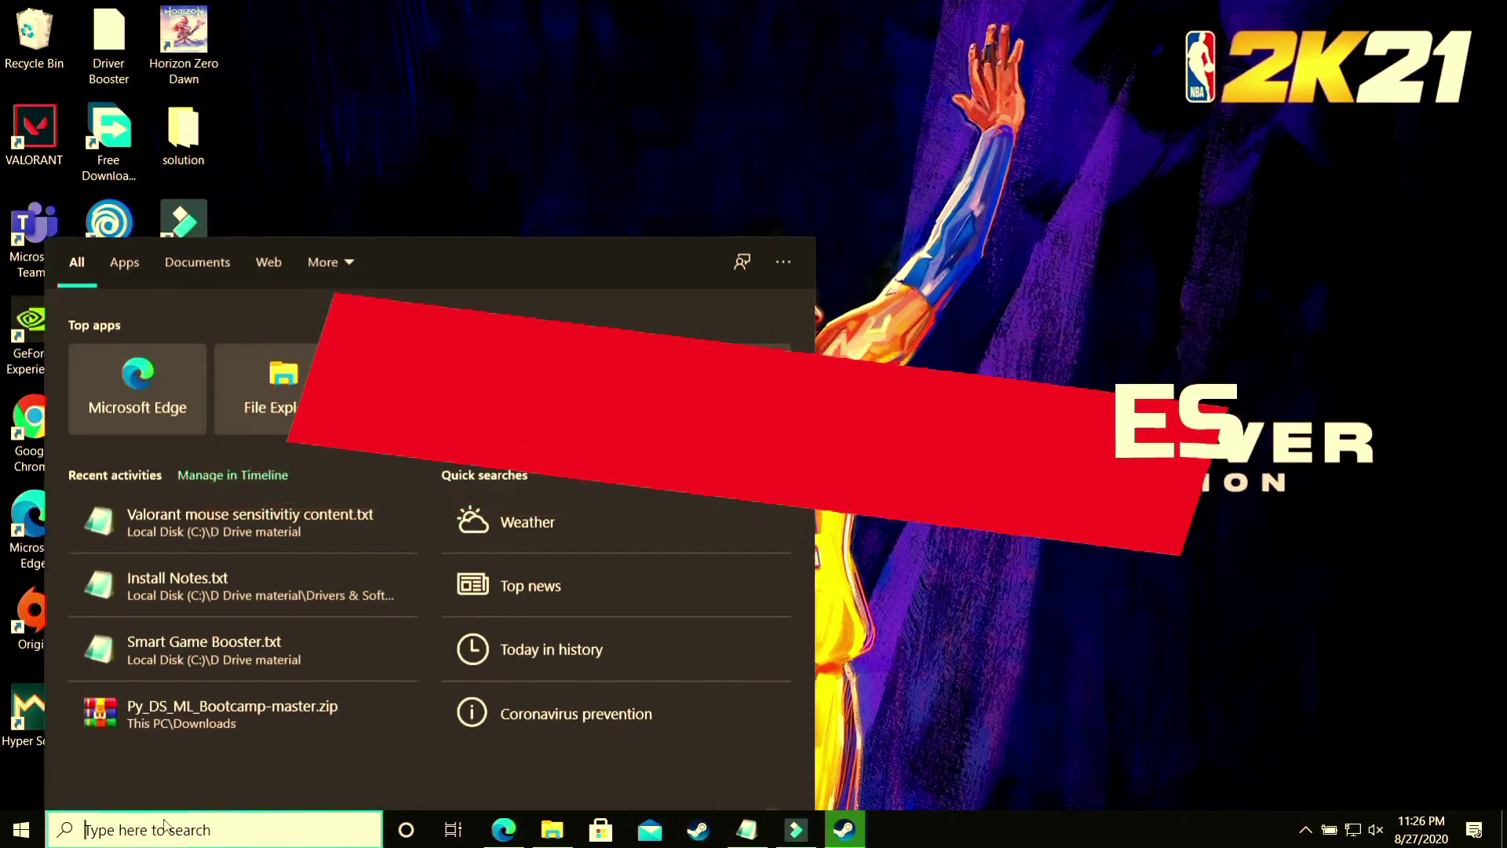
type("run")
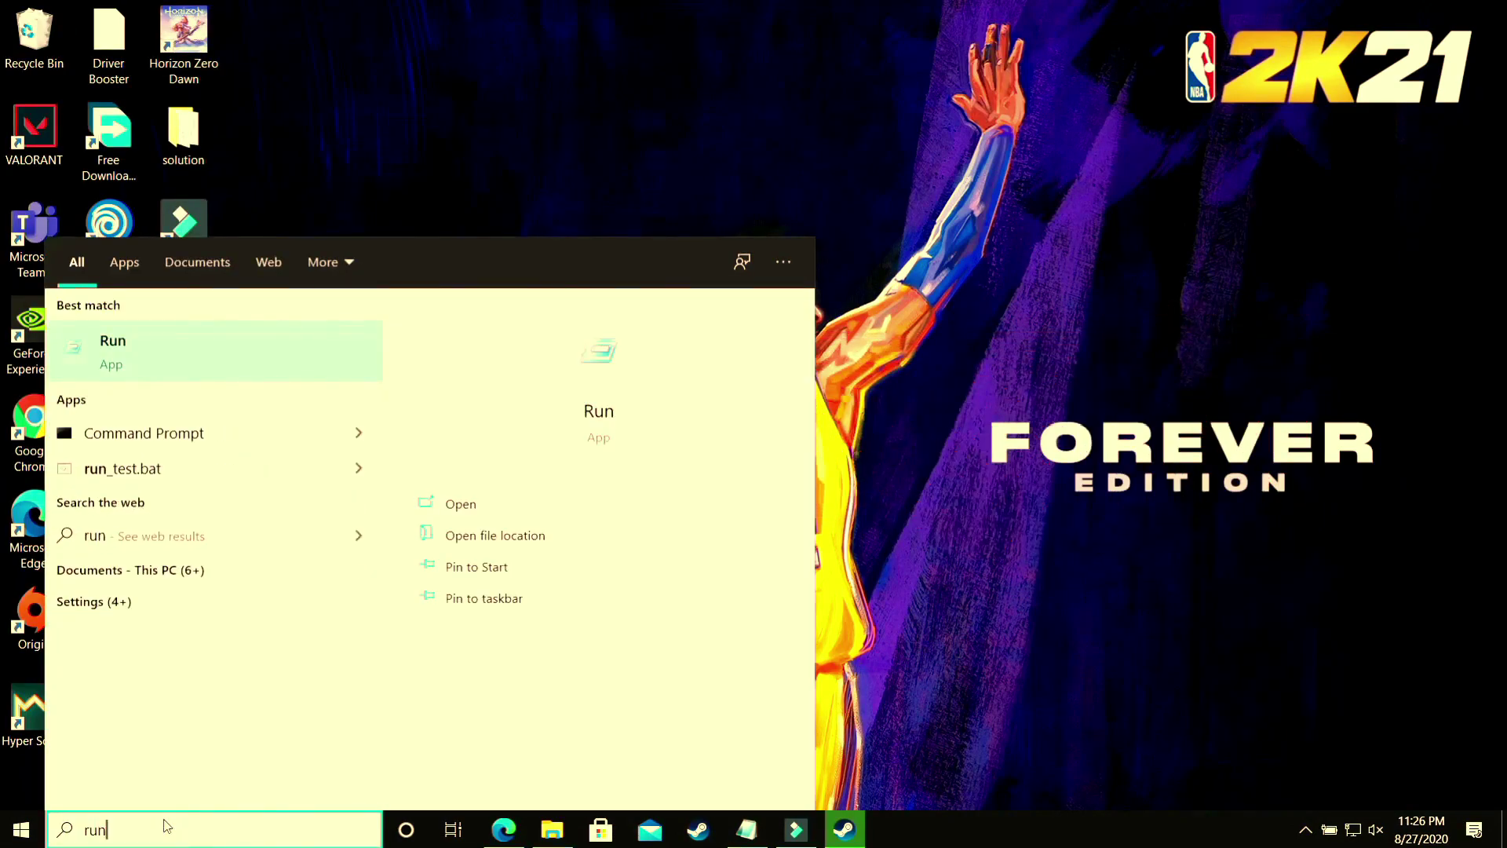
left_click(161, 352)
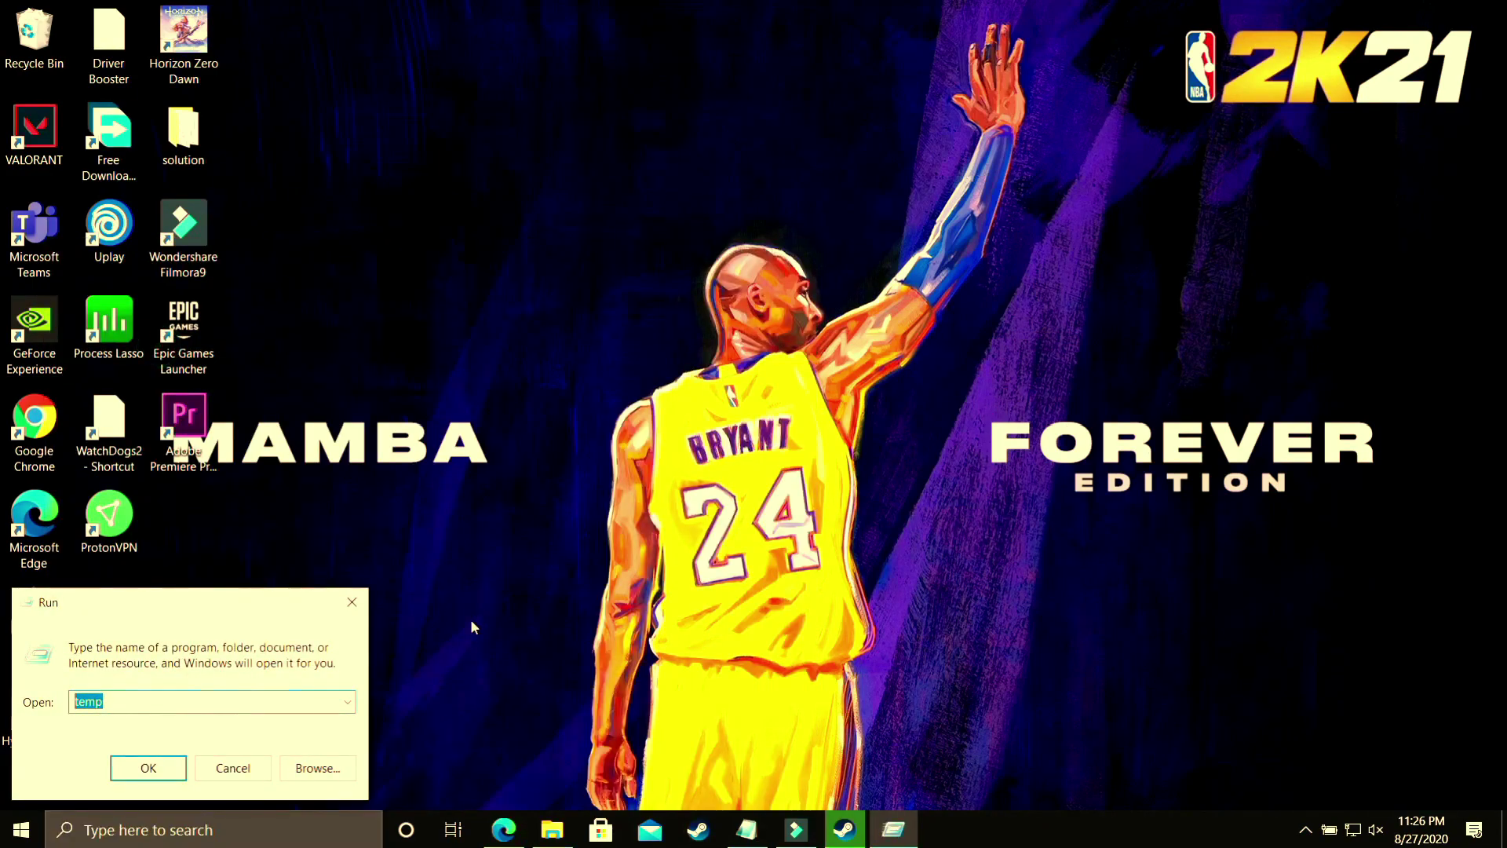
key("Return")
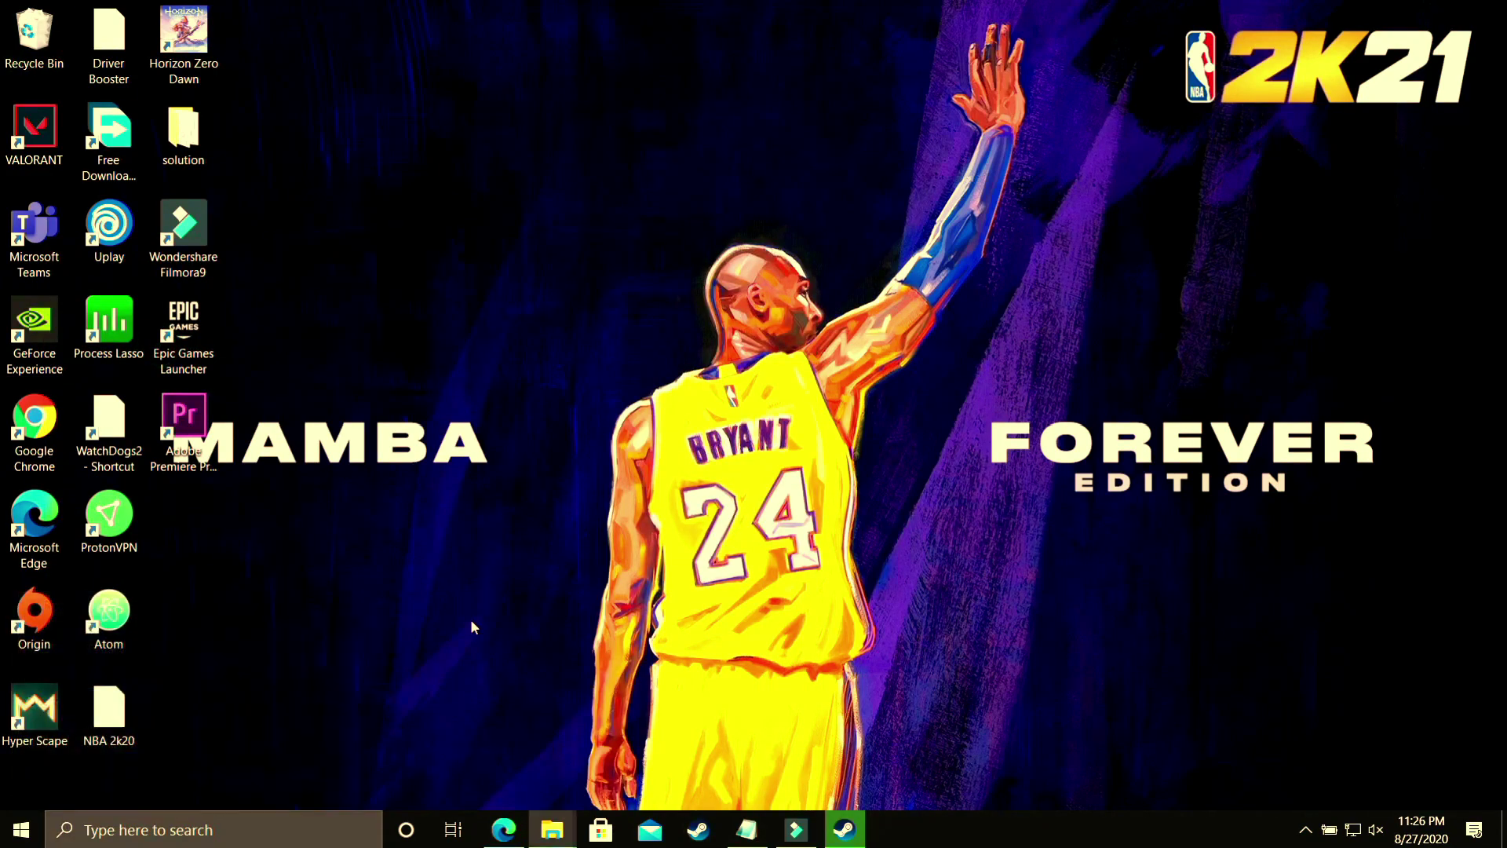
double_click(777, 188)
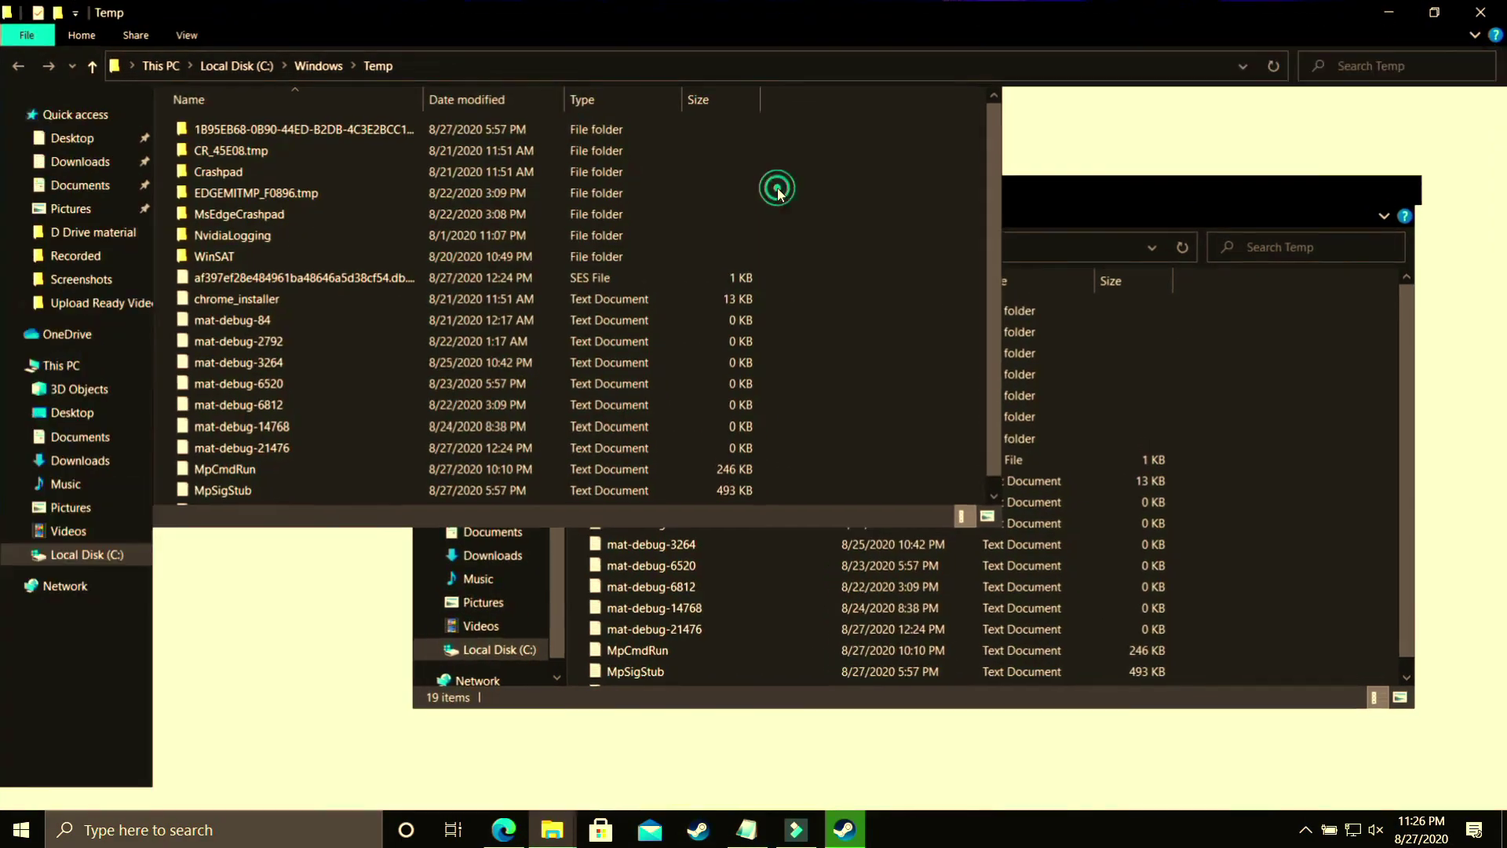
Permanently delete everything in the Windows Temp folder, granting administrator permission for all items, and close the folder window.
key("ctrl+a")
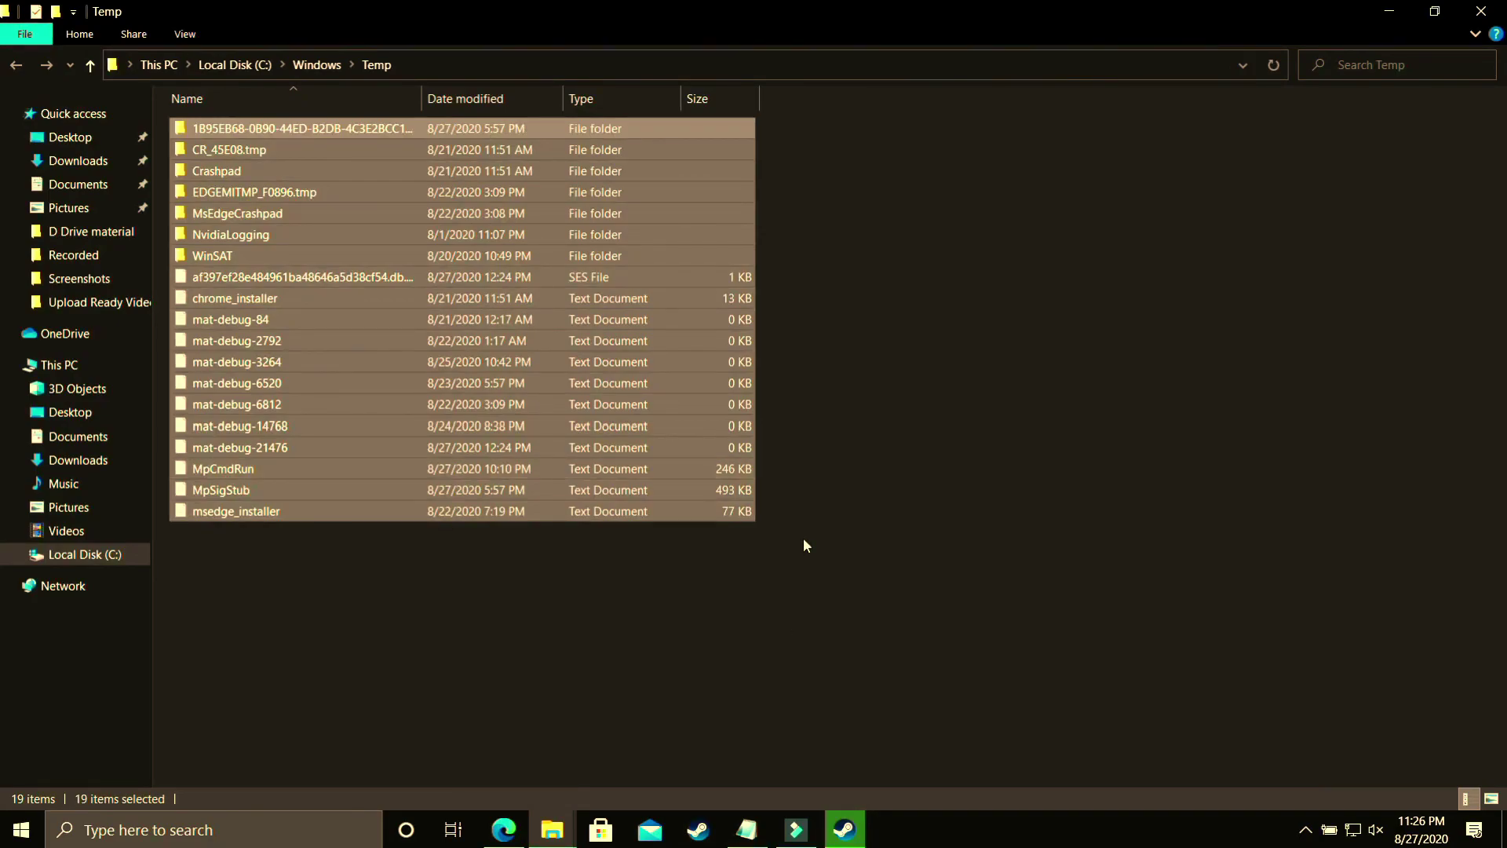
key("shift+Delete")
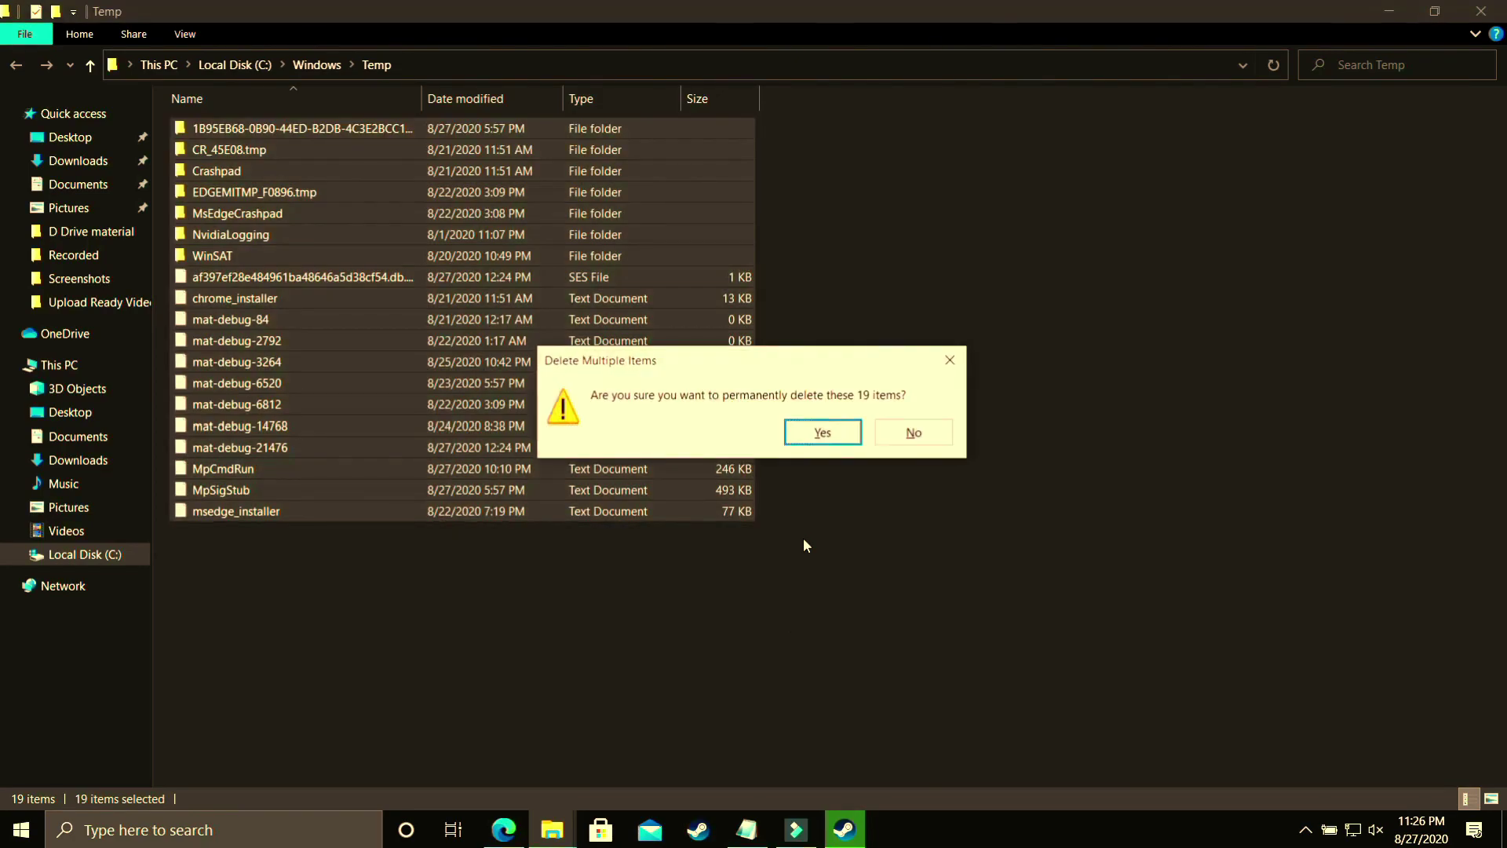
key("Return")
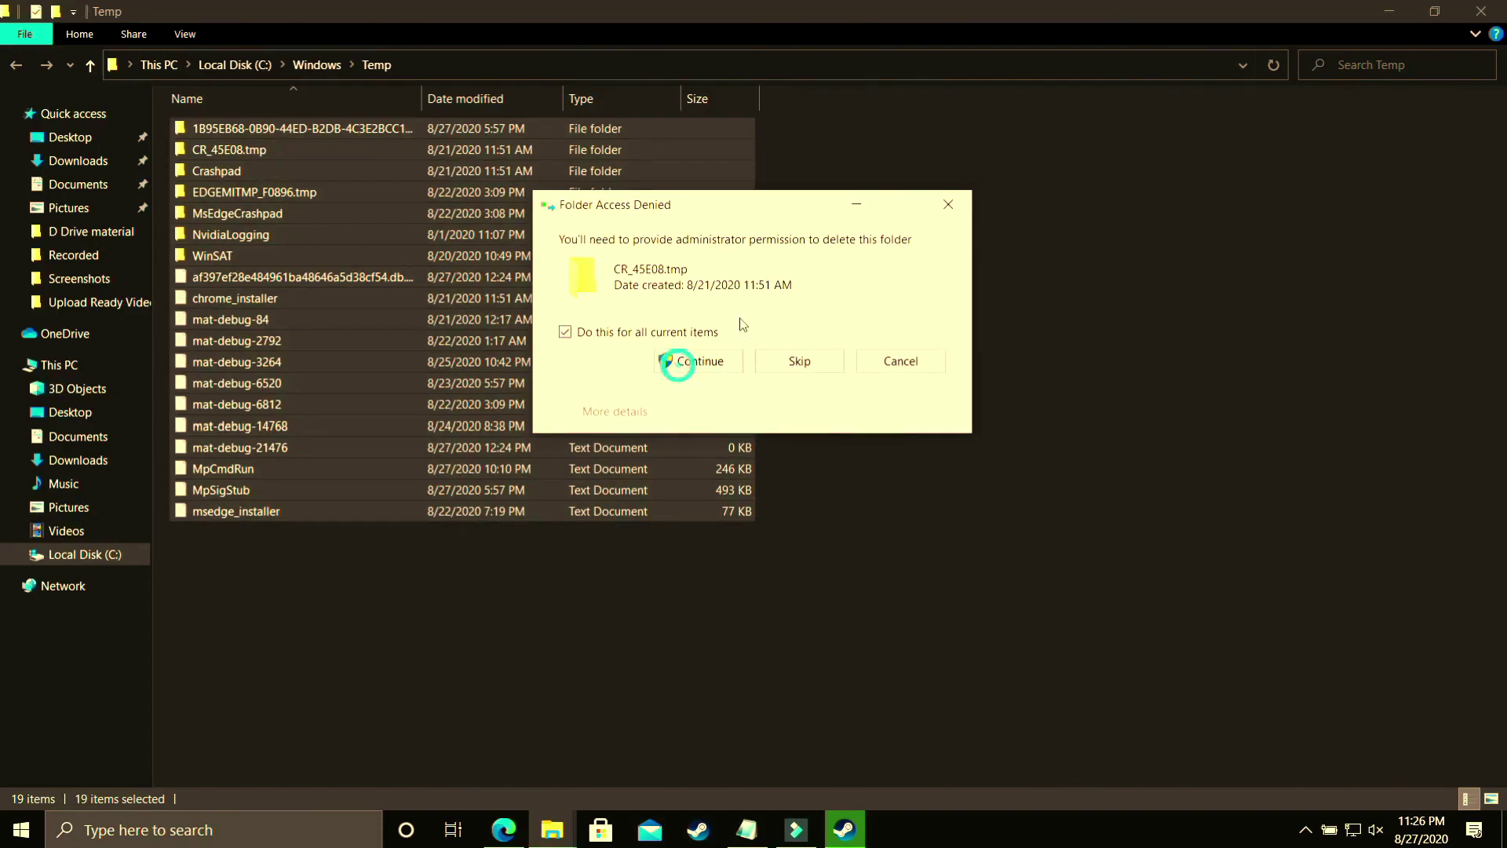
left_click(698, 361)
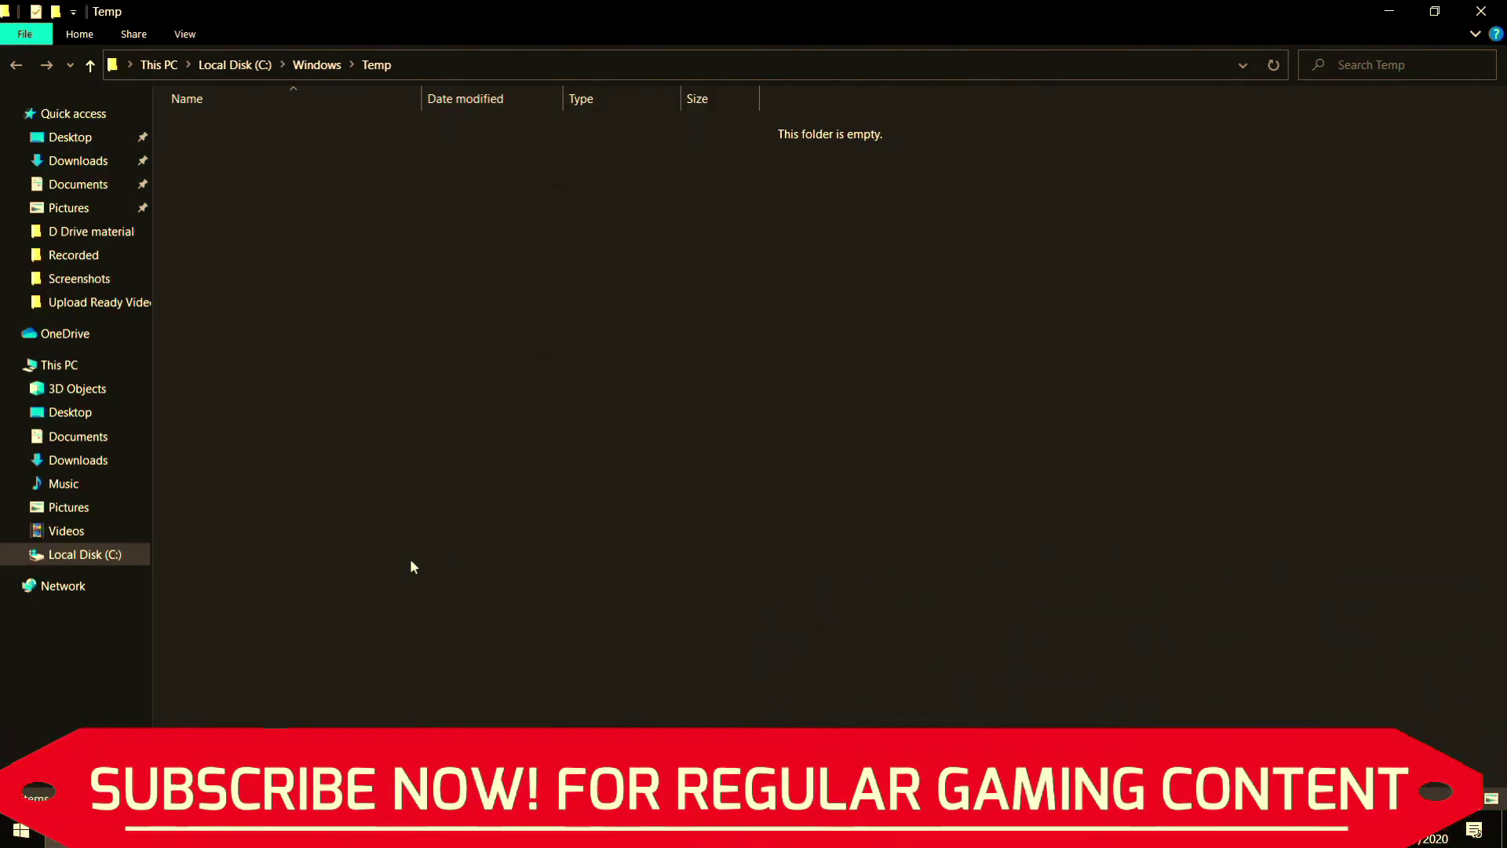
left_click(1481, 11)
Open the user's local Temp folder with the Run command %temp%.
left_click(48, 831)
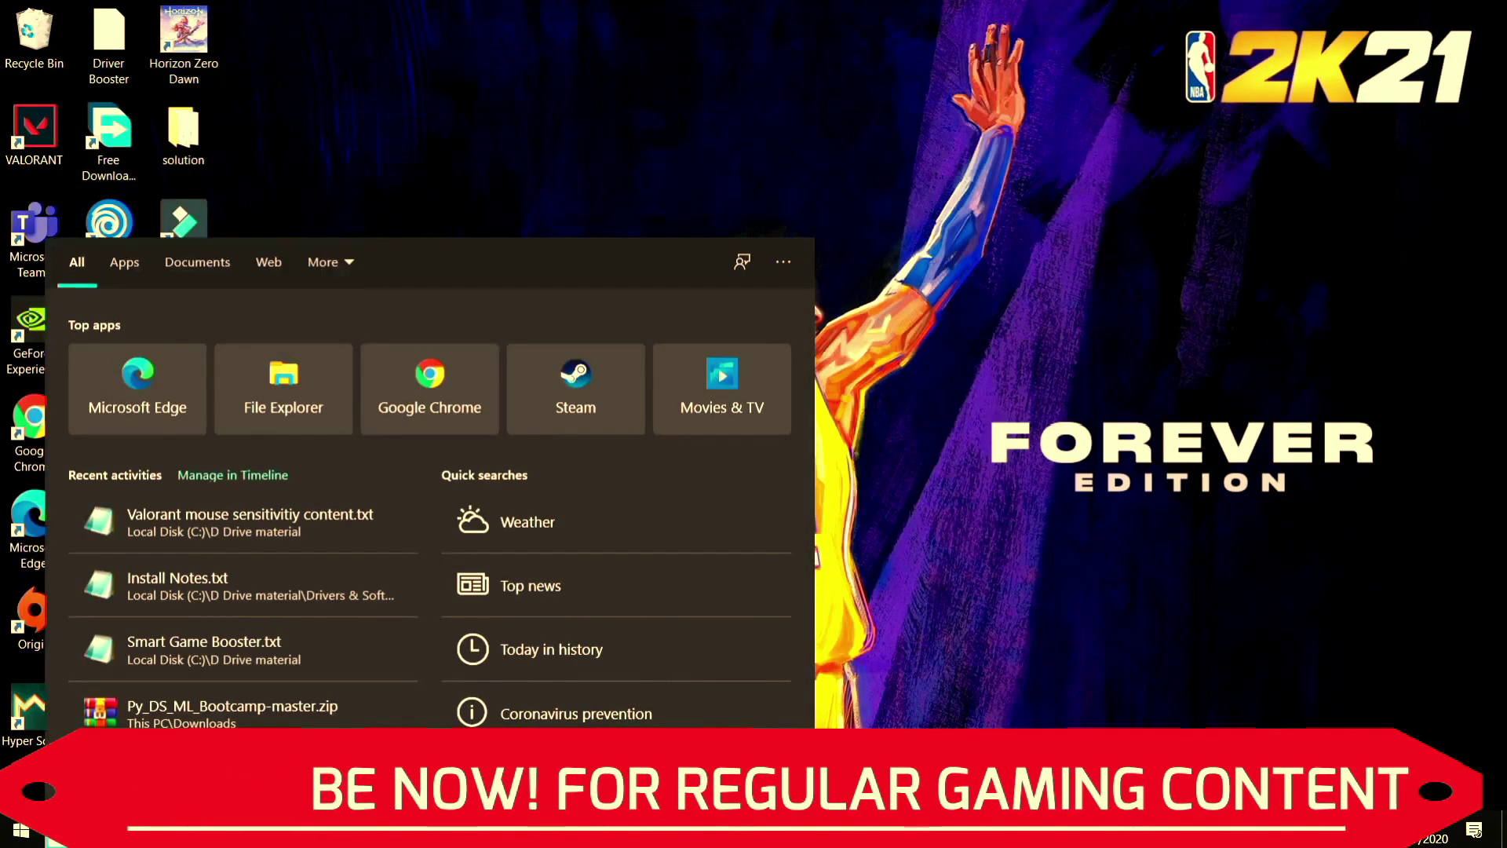
type("run")
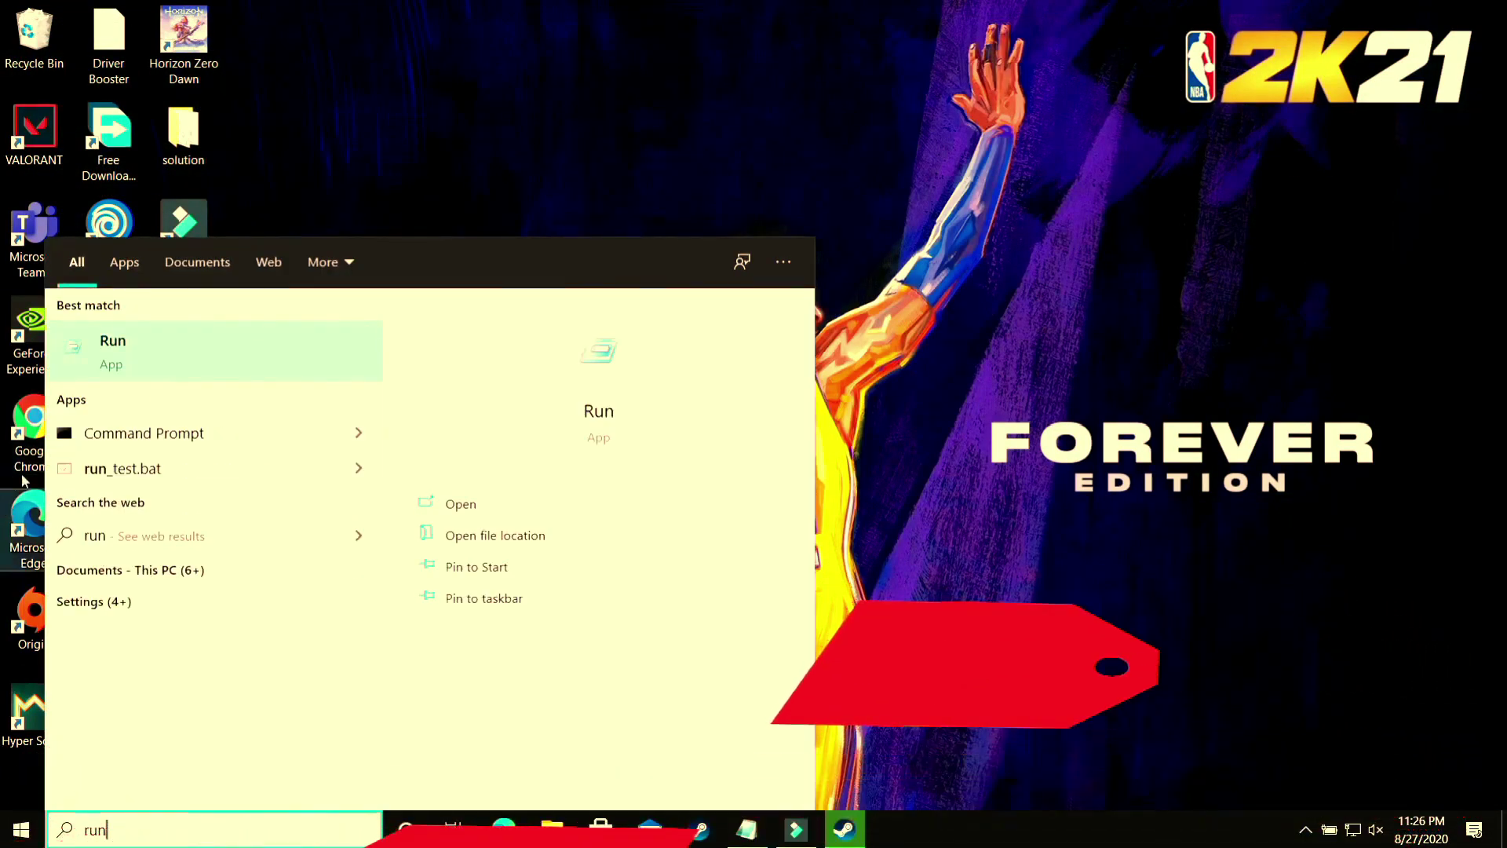
left_click(128, 354)
type("%")
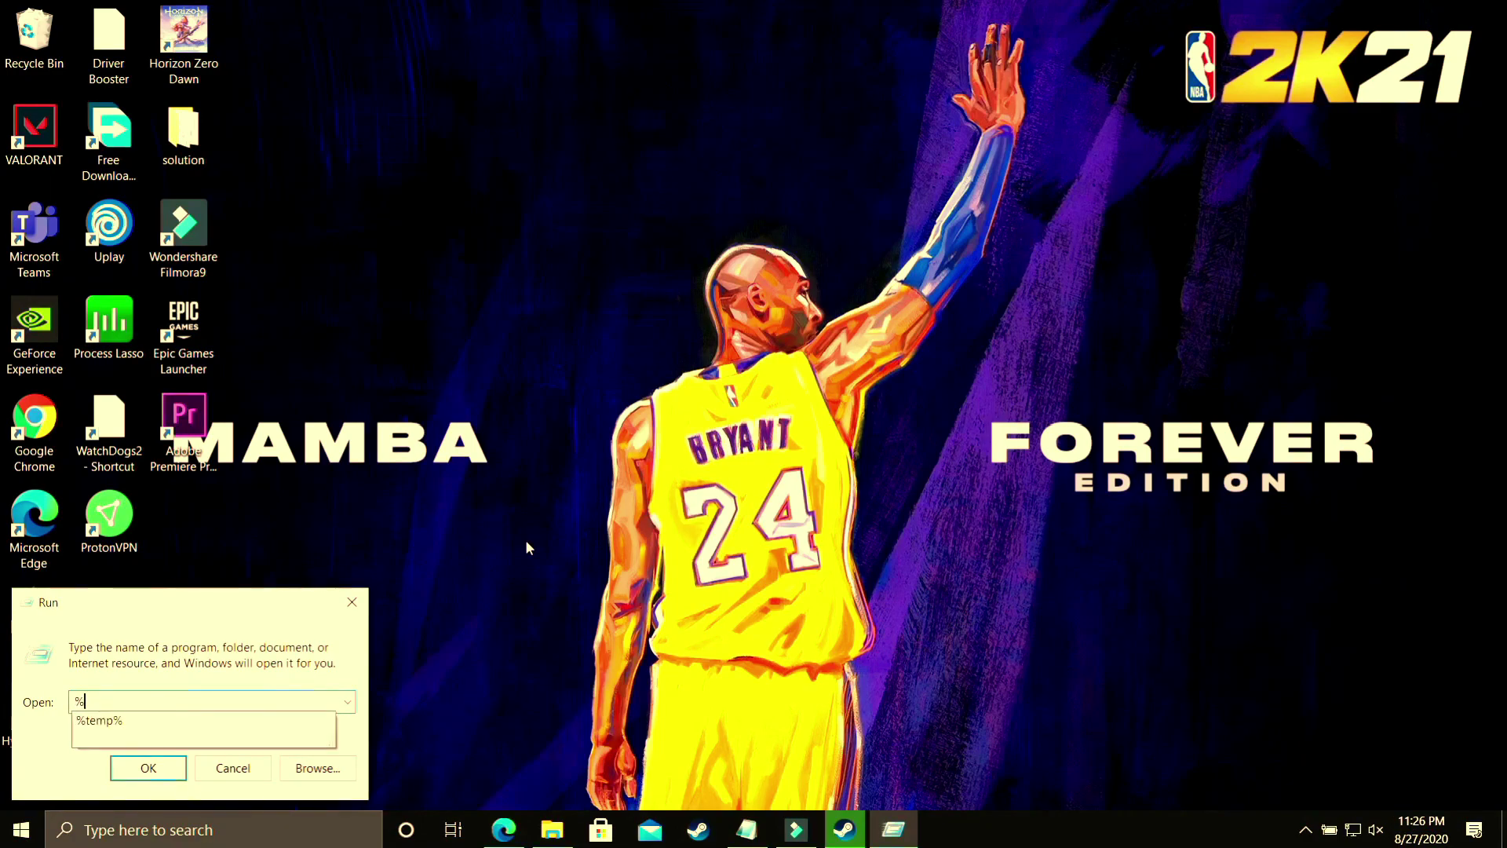
type("temp%")
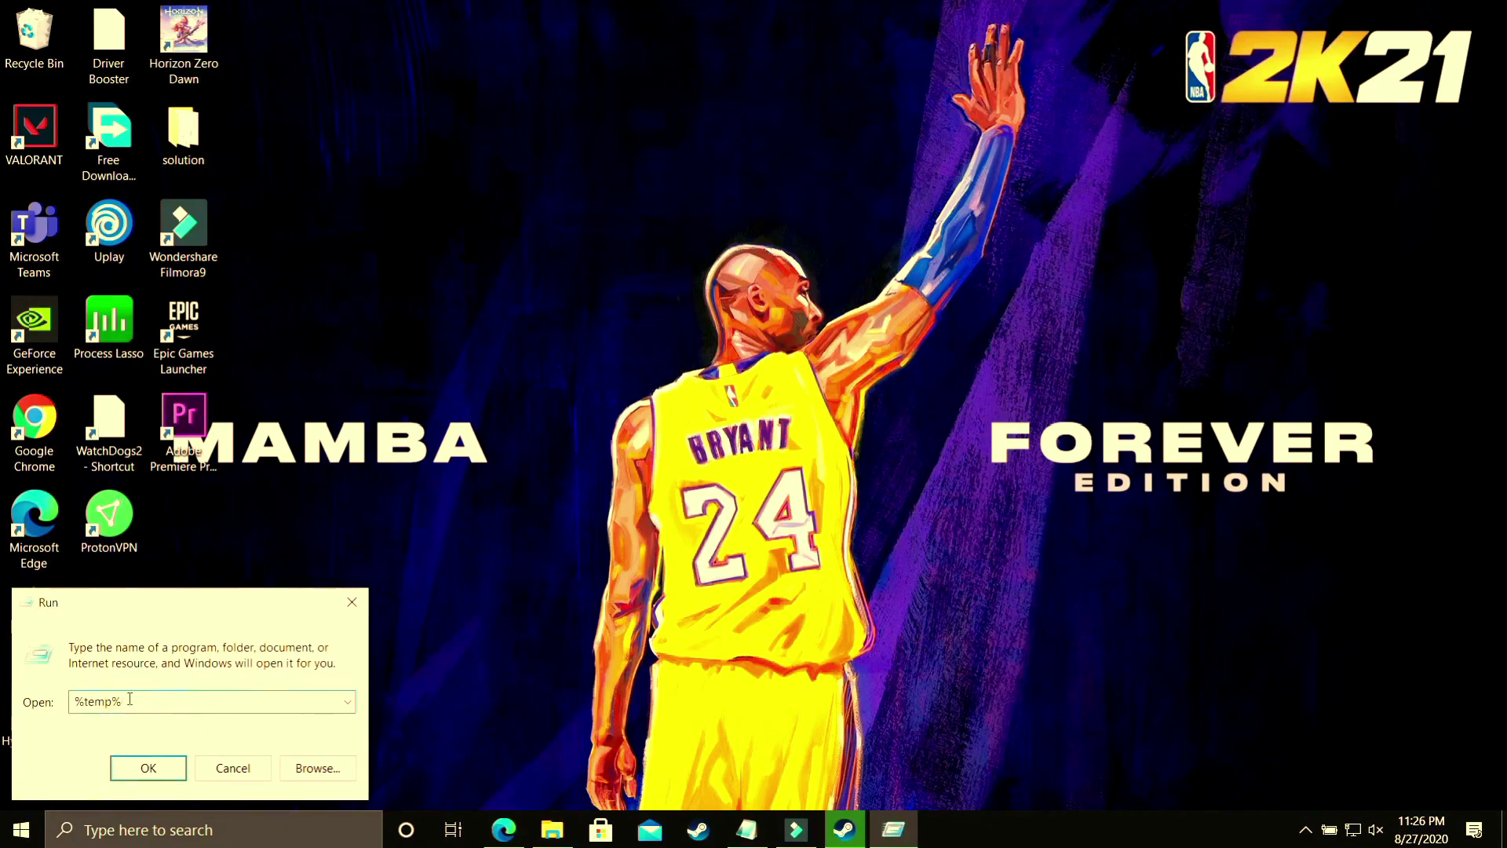
left_click(153, 766)
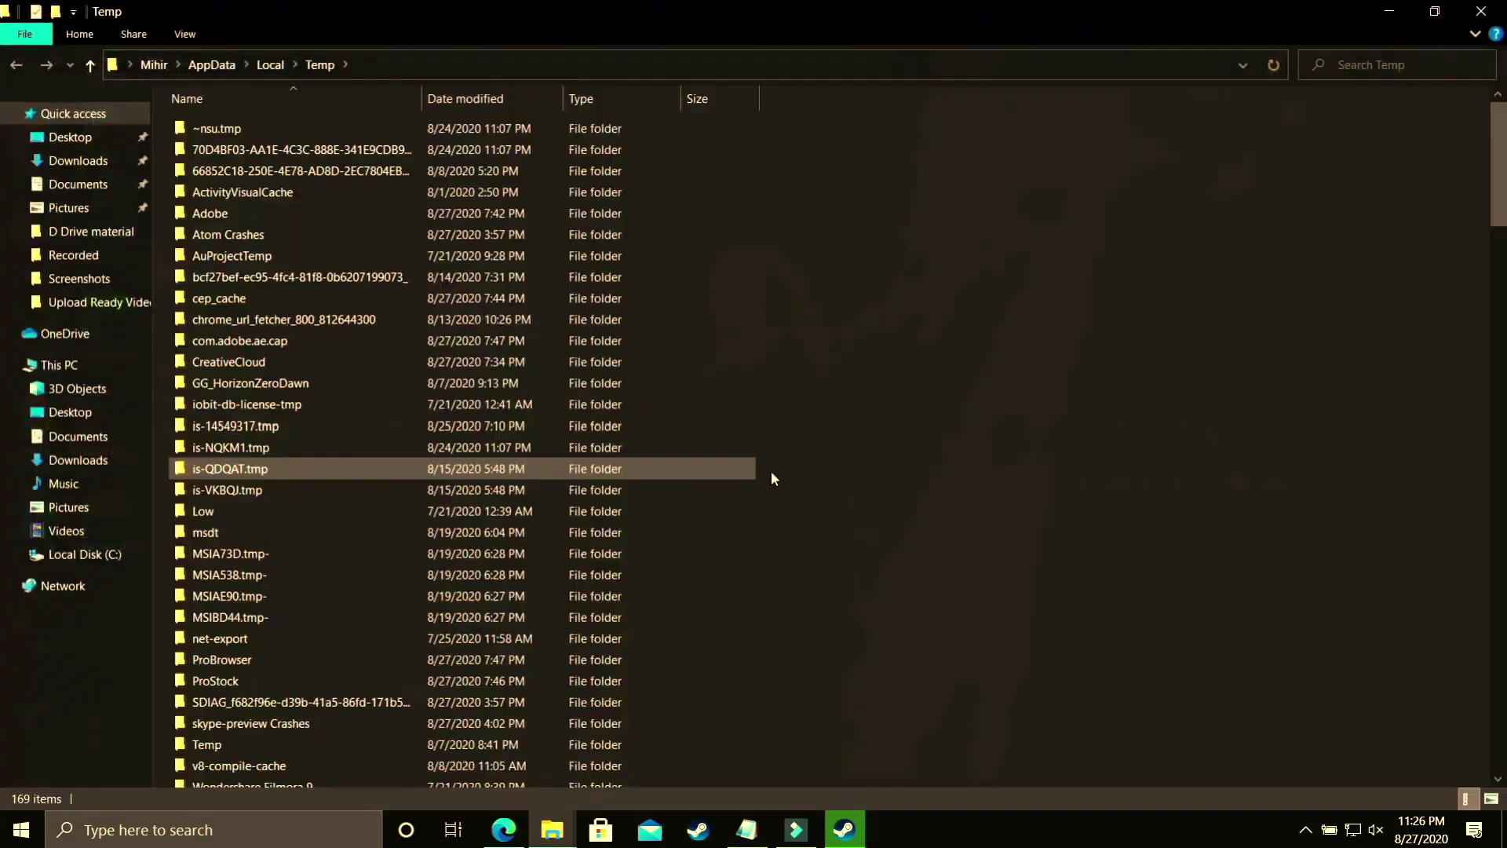
Permanently delete everything in the user's local Temp folder, skipping all files that are in use.
key("ctrl+a")
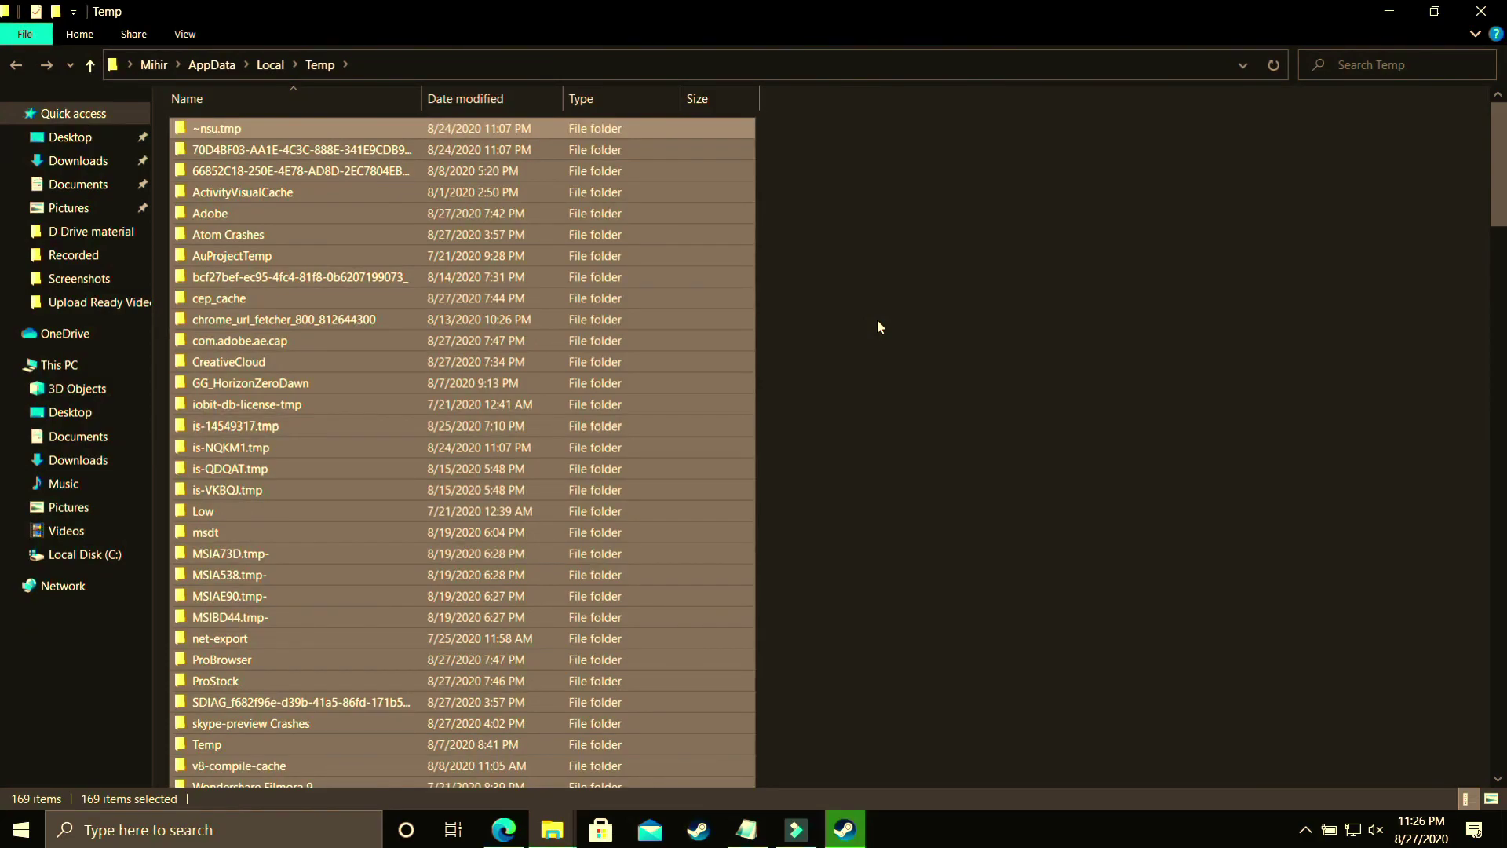
key("shift+Delete")
key("Return")
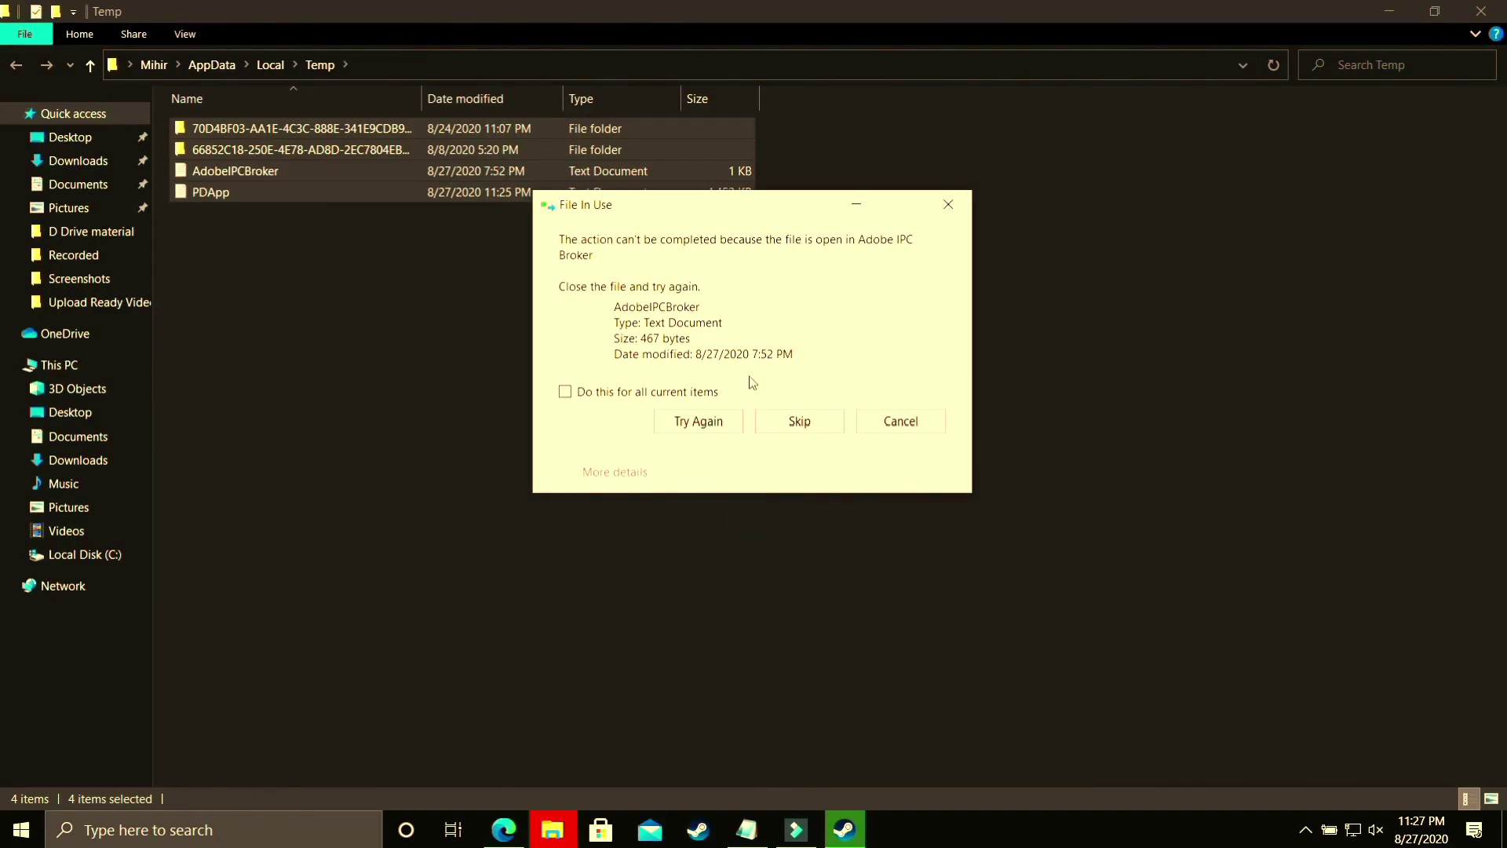
left_click(637, 391)
left_click(797, 422)
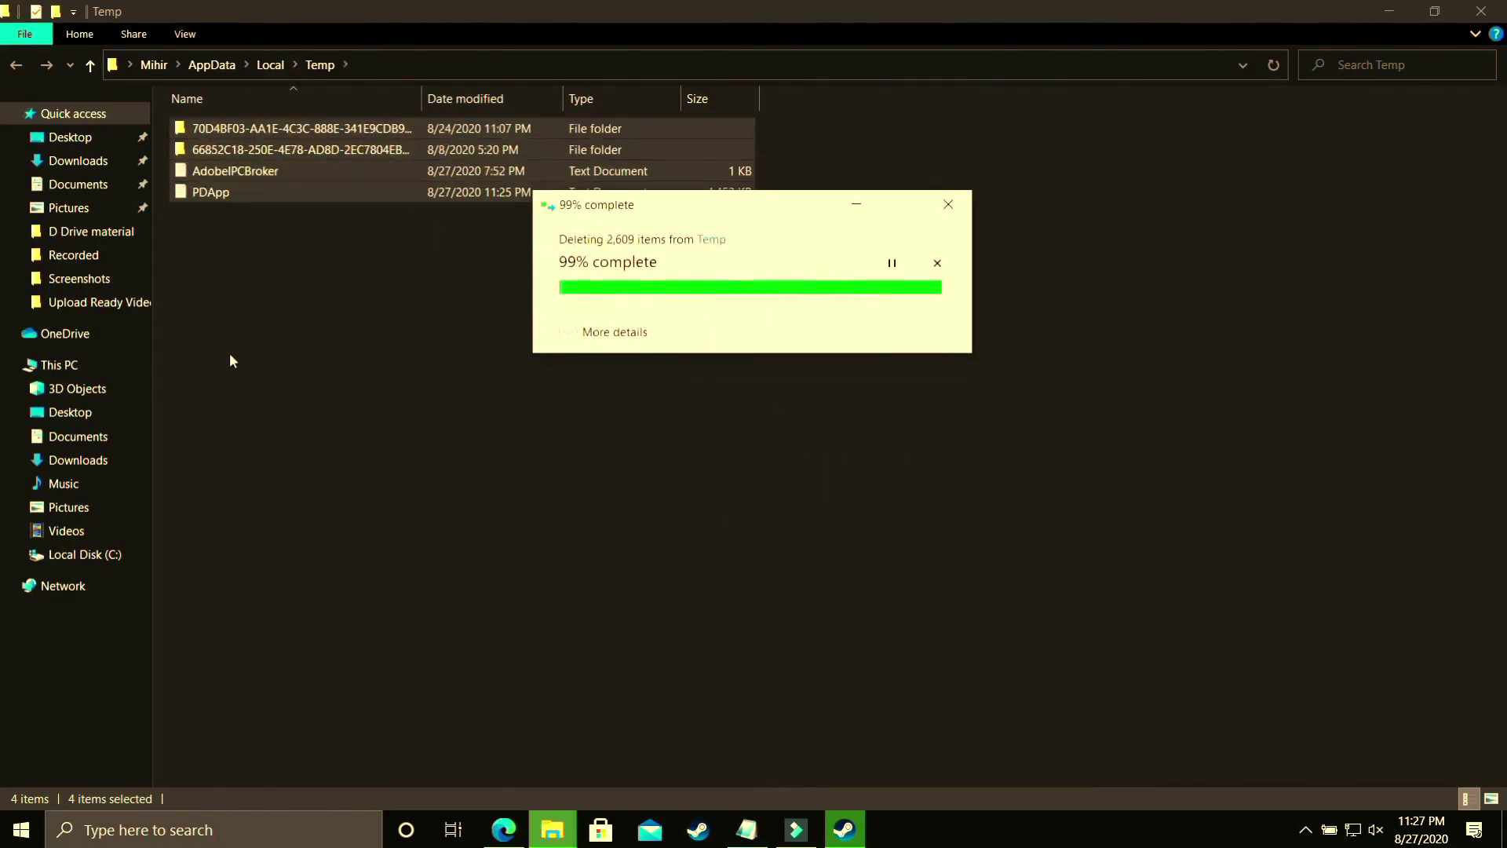
Go from This PC to the Windows folder on Local Disk (C:) and open its Prefetch folder with administrator permission.
left_click(63, 368)
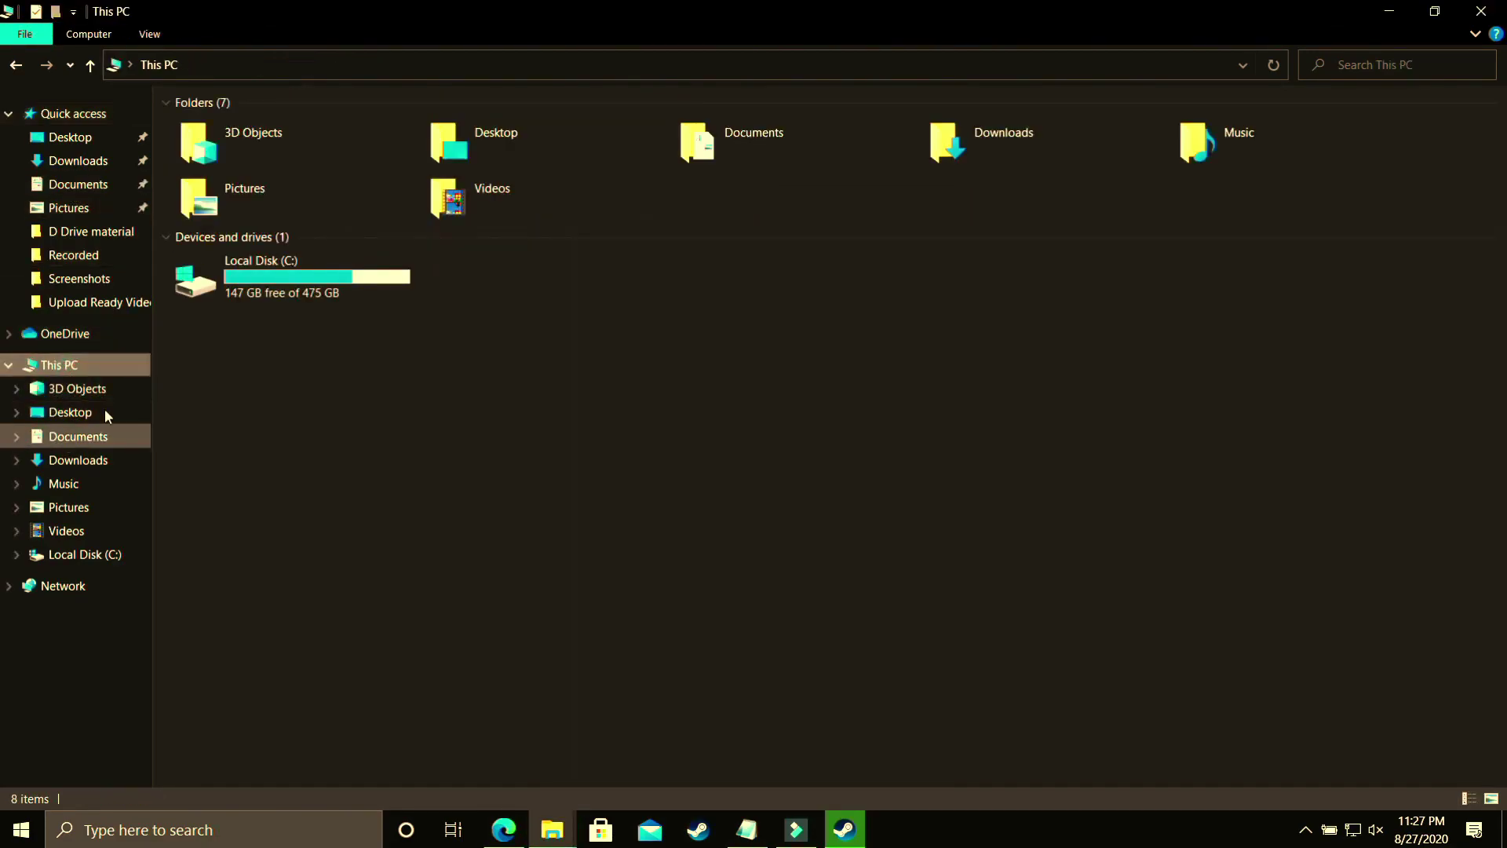
double_click(279, 265)
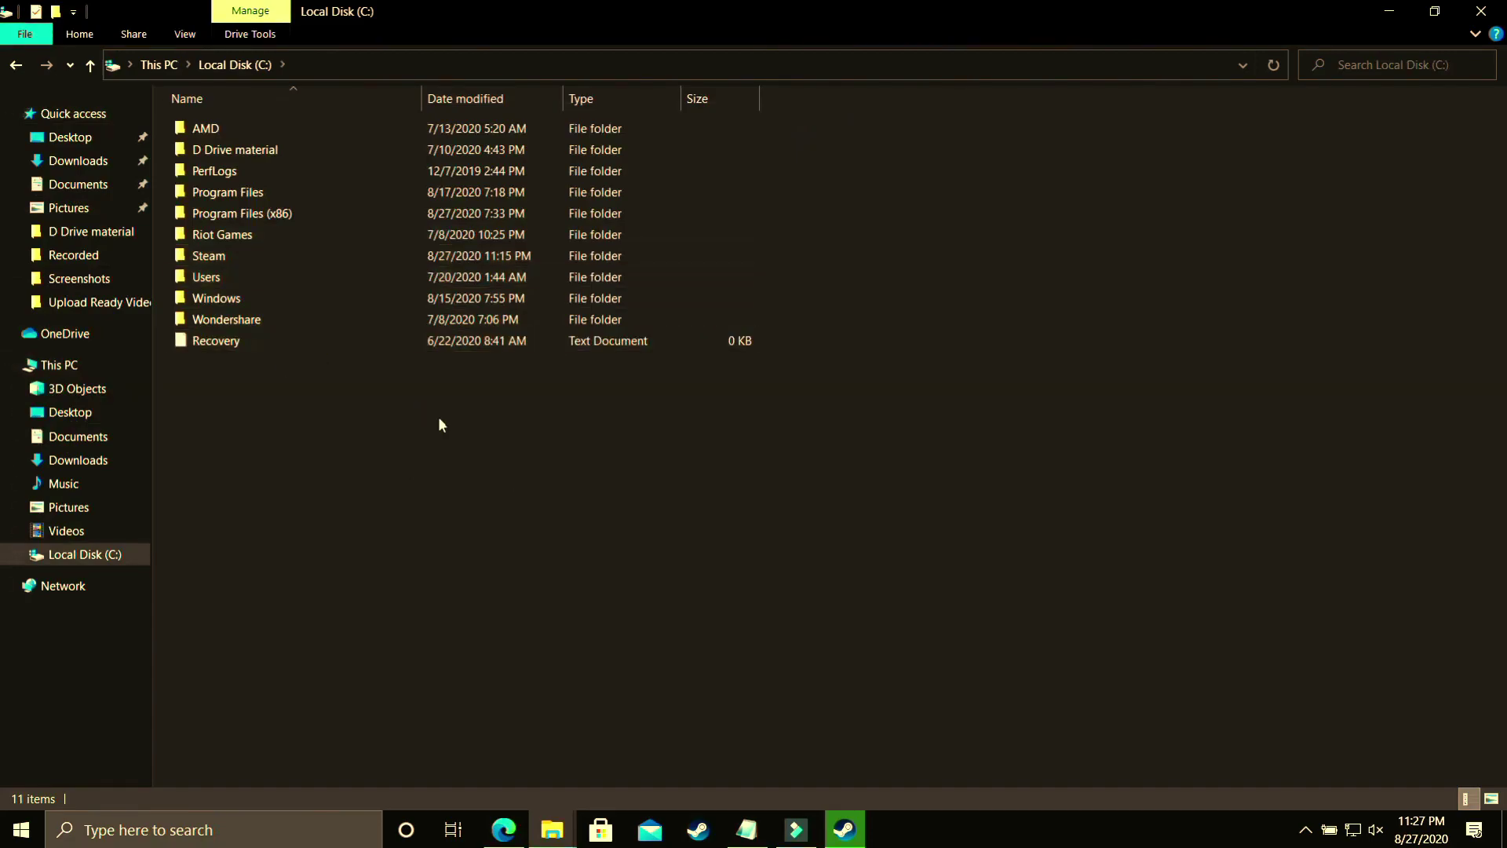
double_click(288, 298)
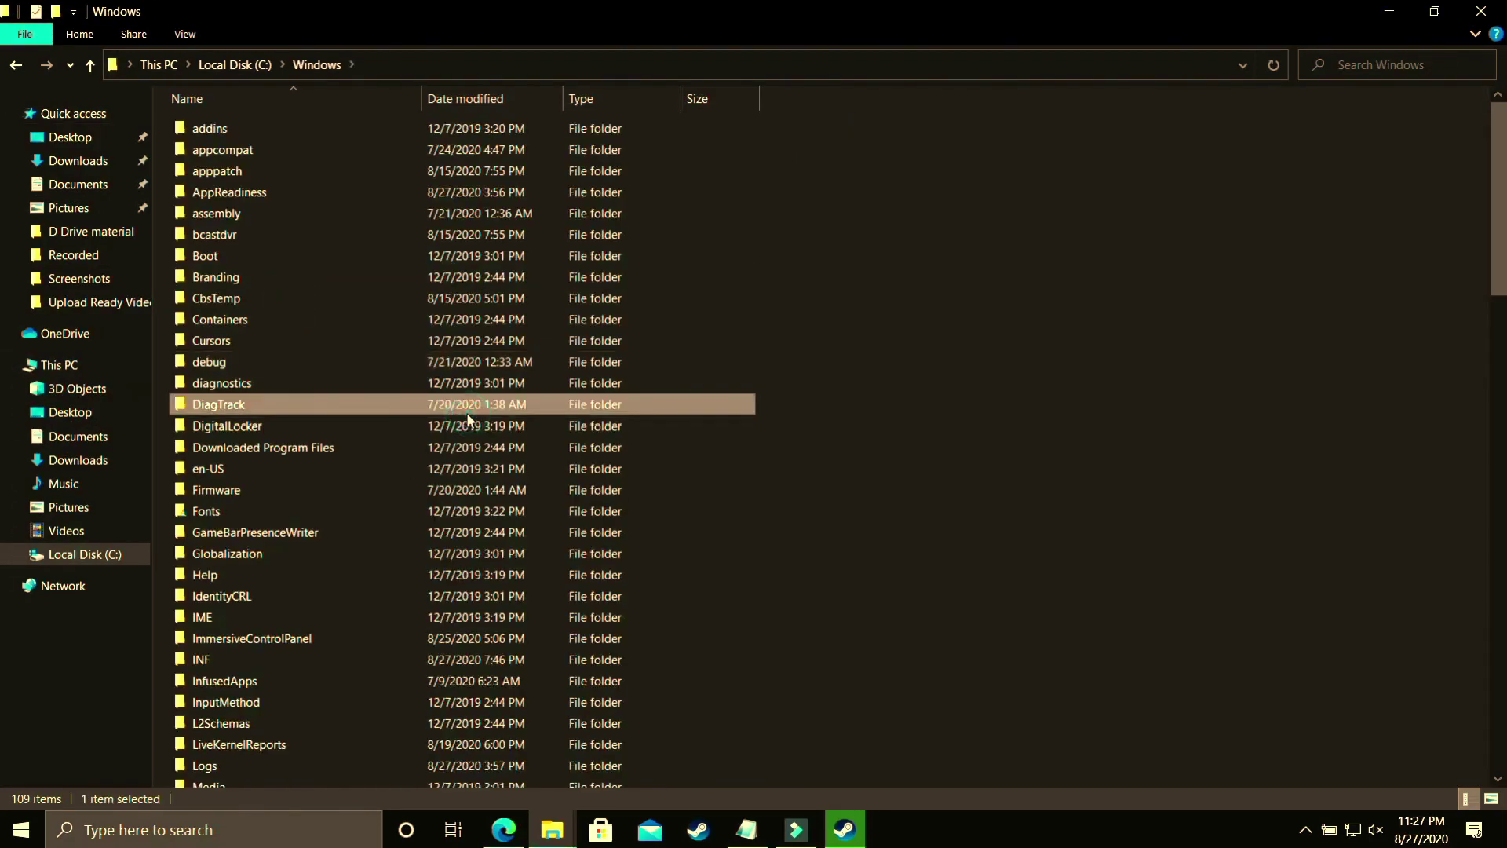
type("prefetch")
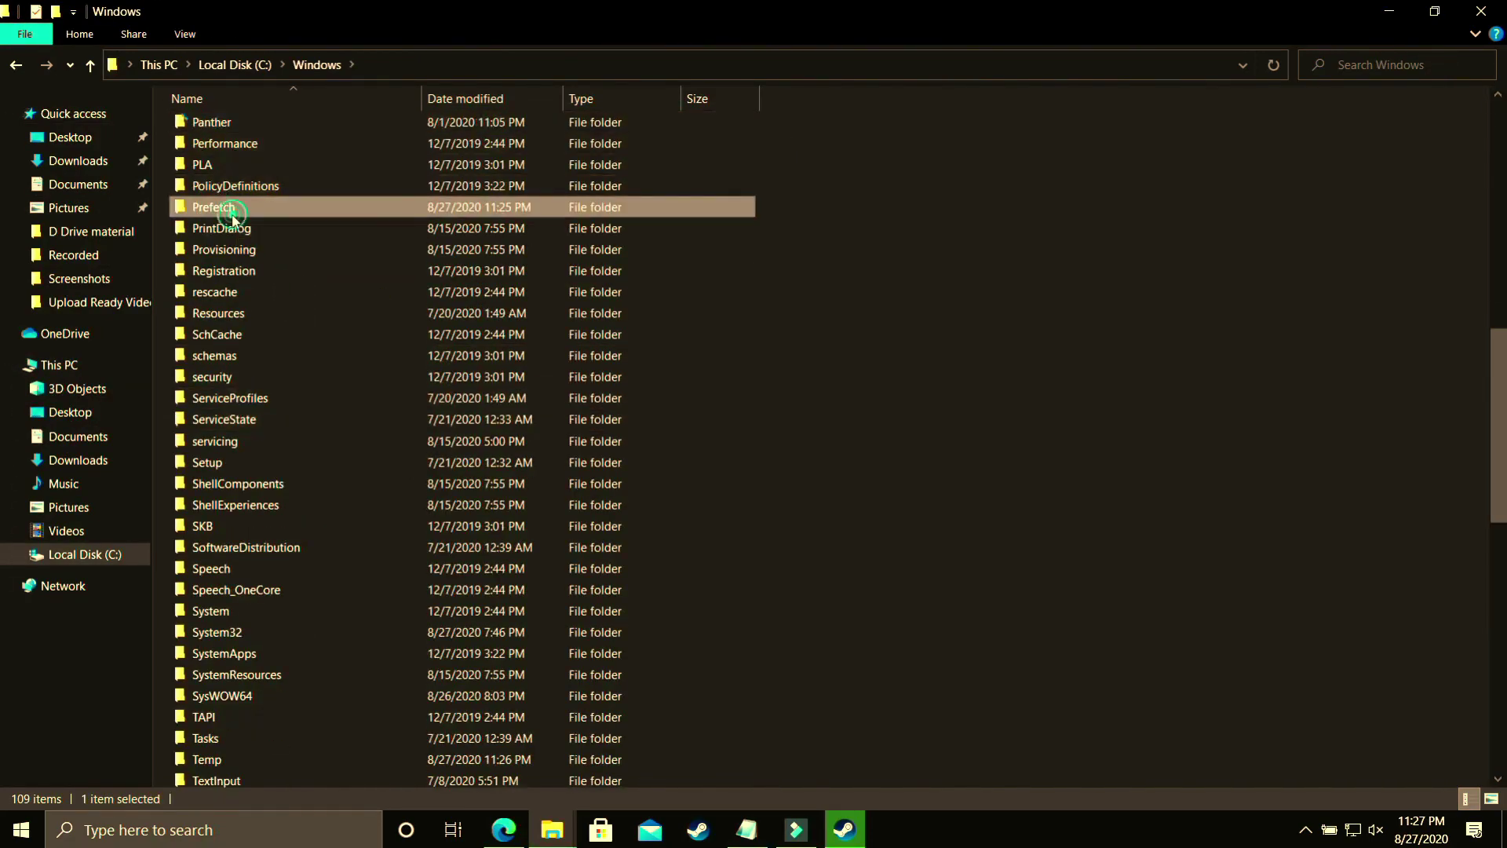
double_click(230, 210)
left_click(780, 443)
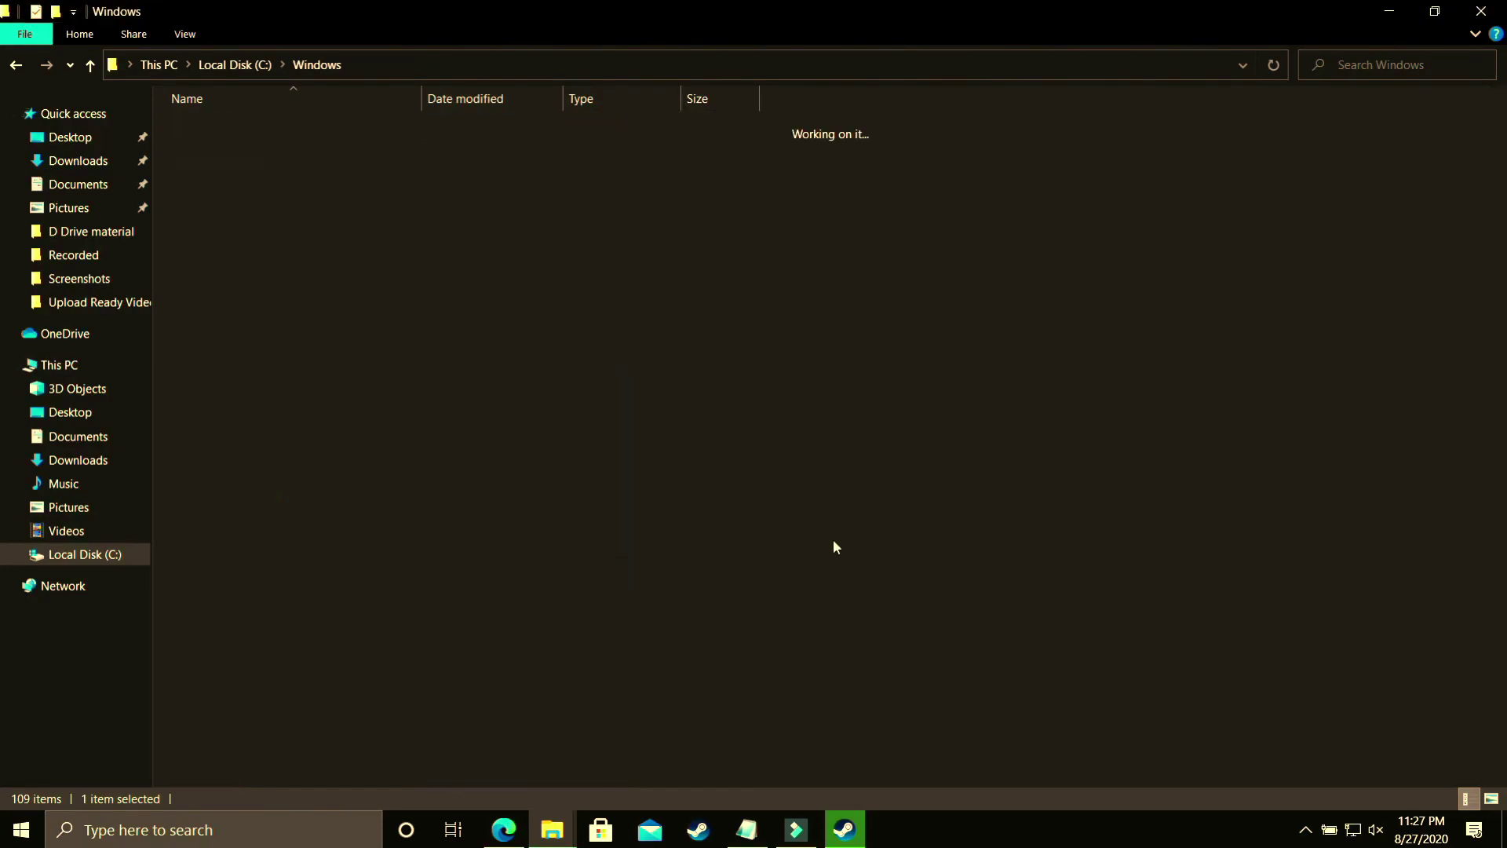
Permanently delete everything in the Prefetch folder, skipping all files that are in use, and close the folder window.
key("ctrl+a")
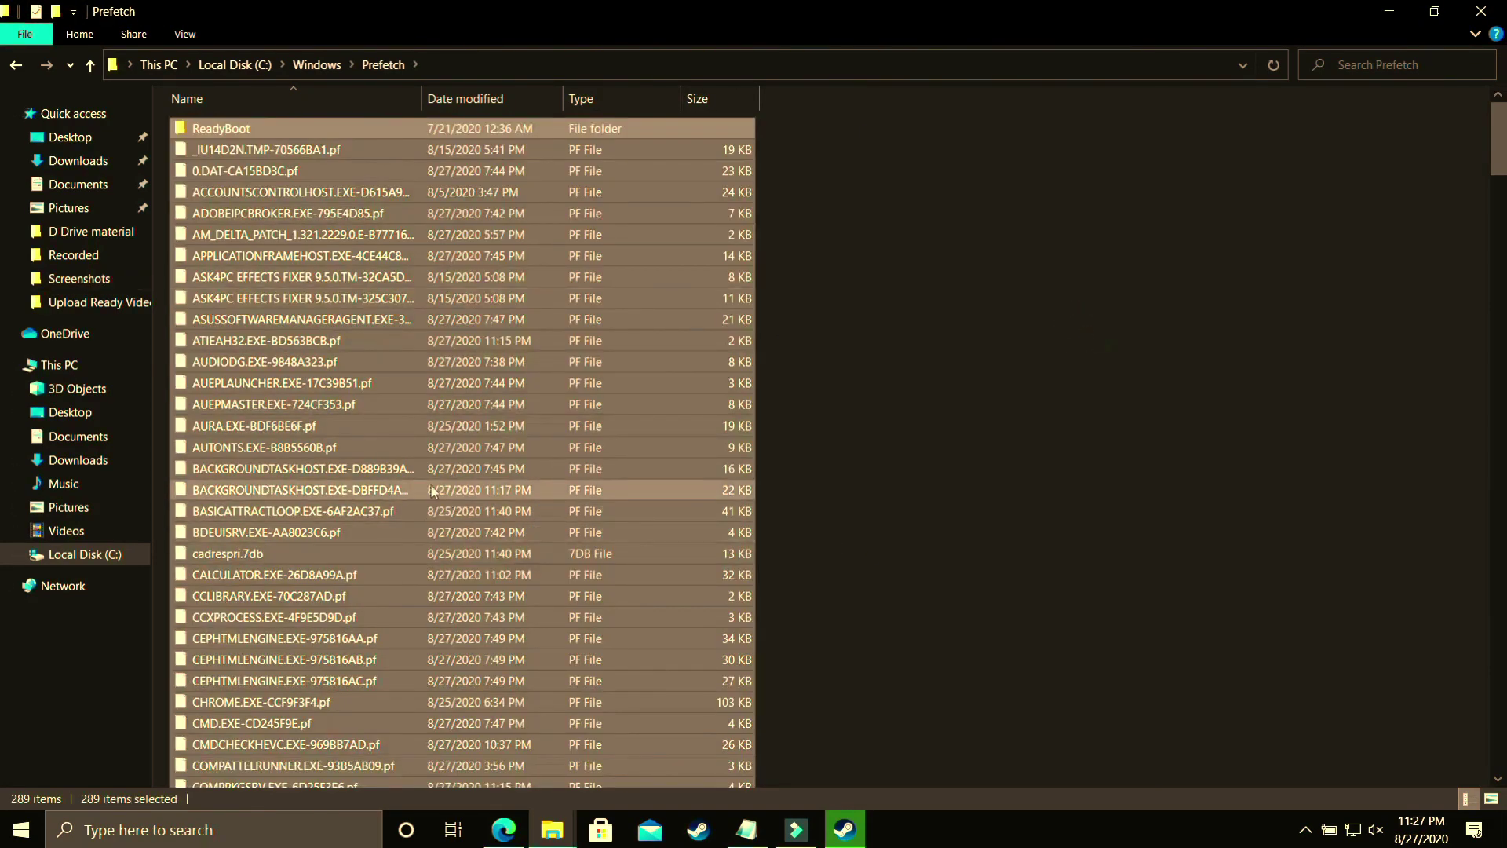
left_click(265, 127, "ctrl")
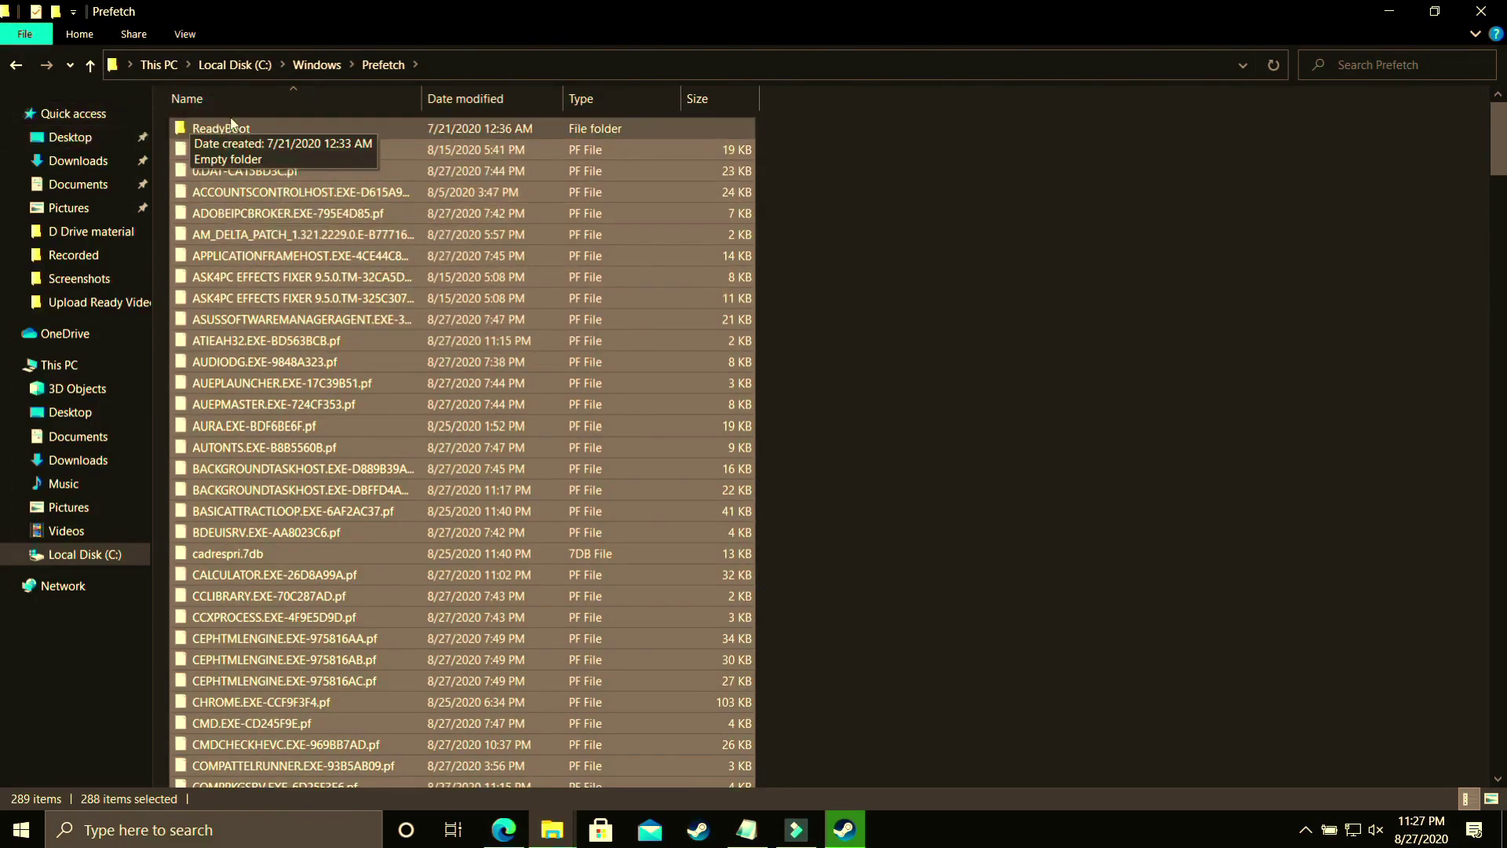
key("ctrl+a")
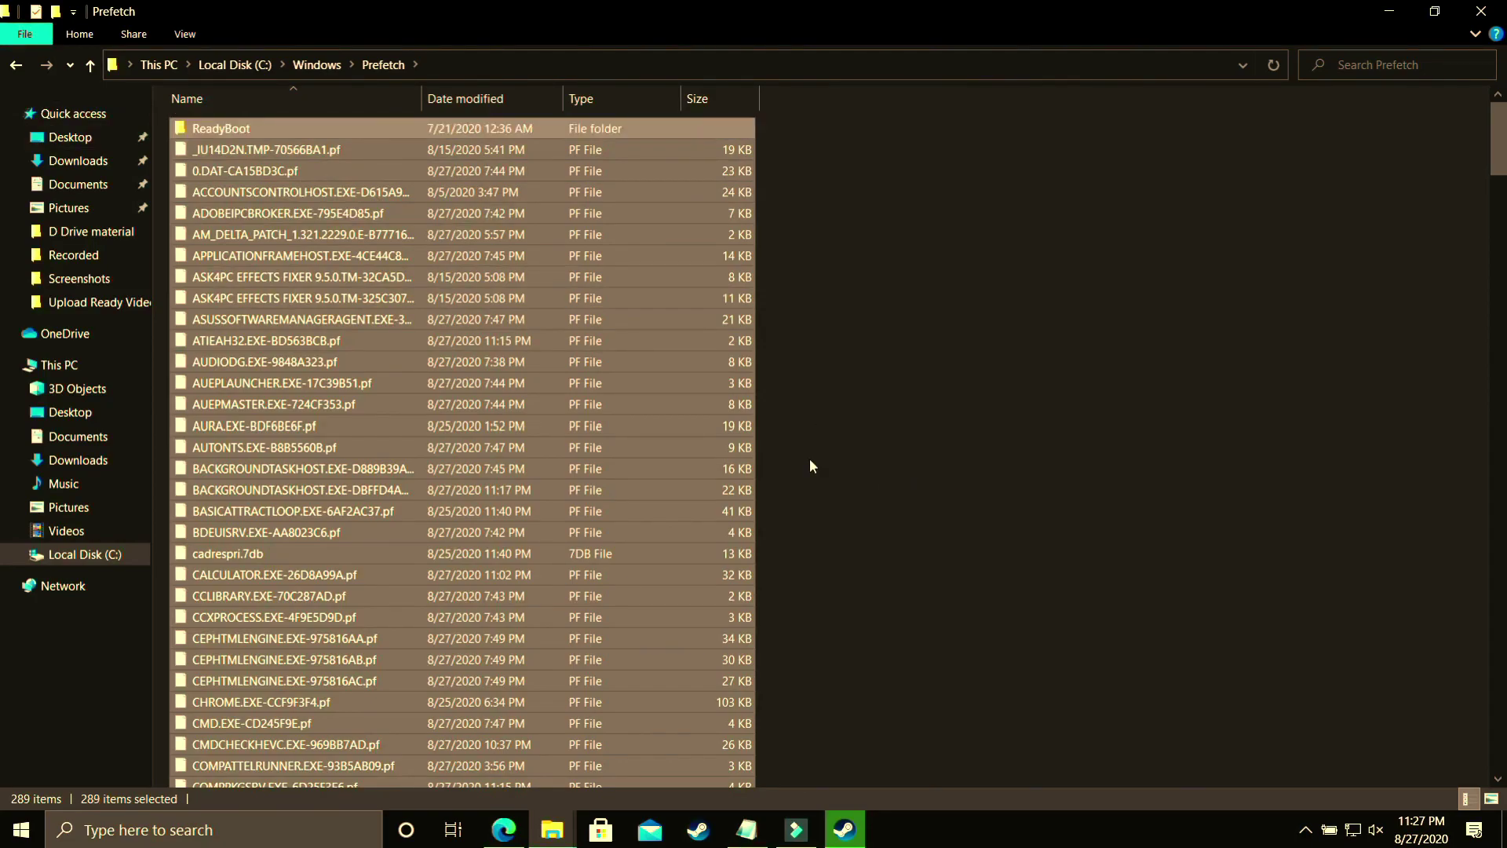
key("shift+Delete")
key("Return")
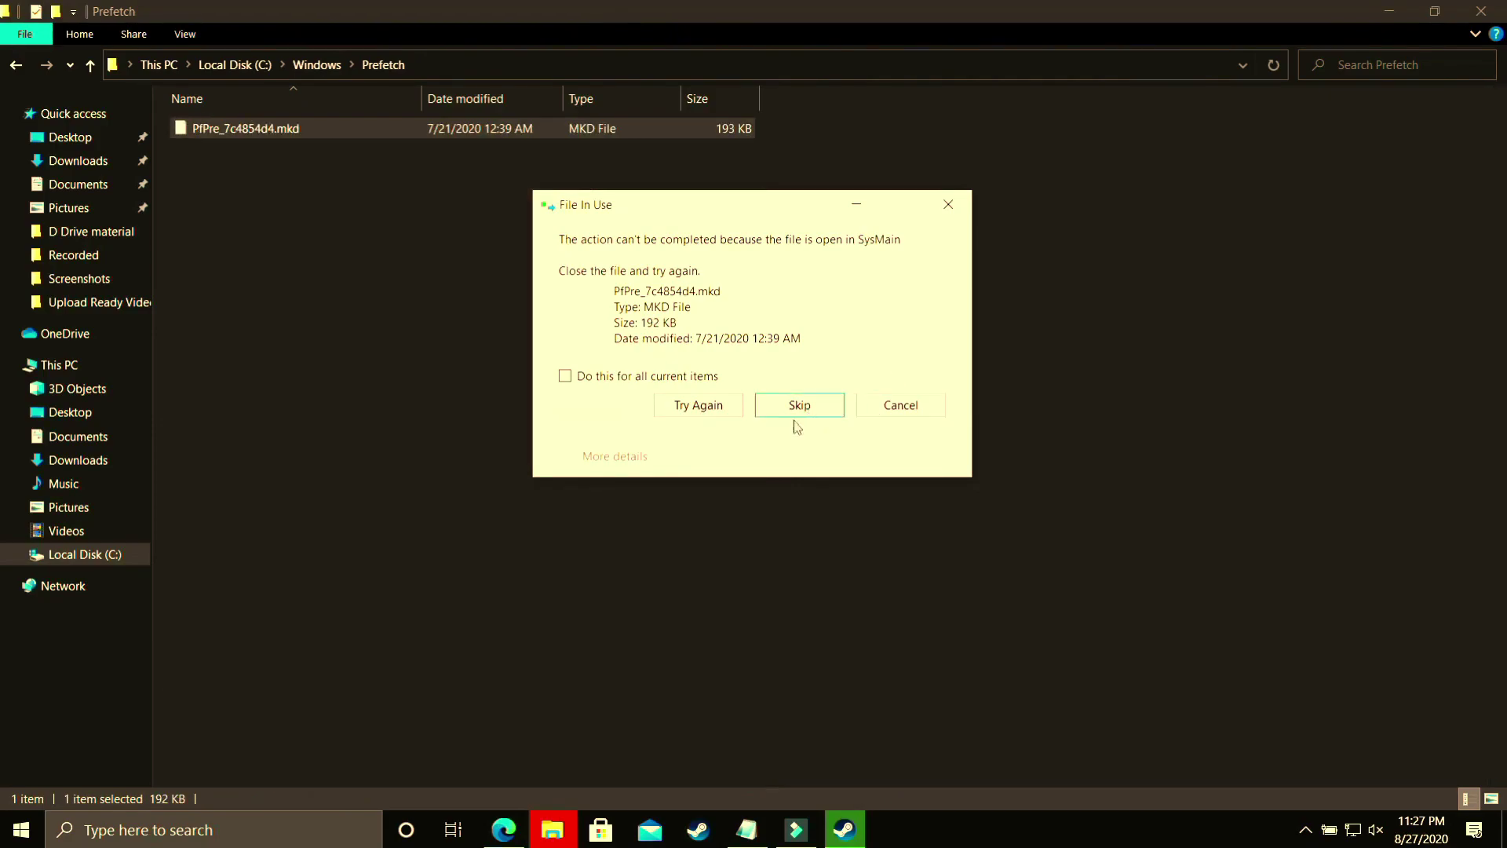
left_click(659, 376)
left_click(797, 408)
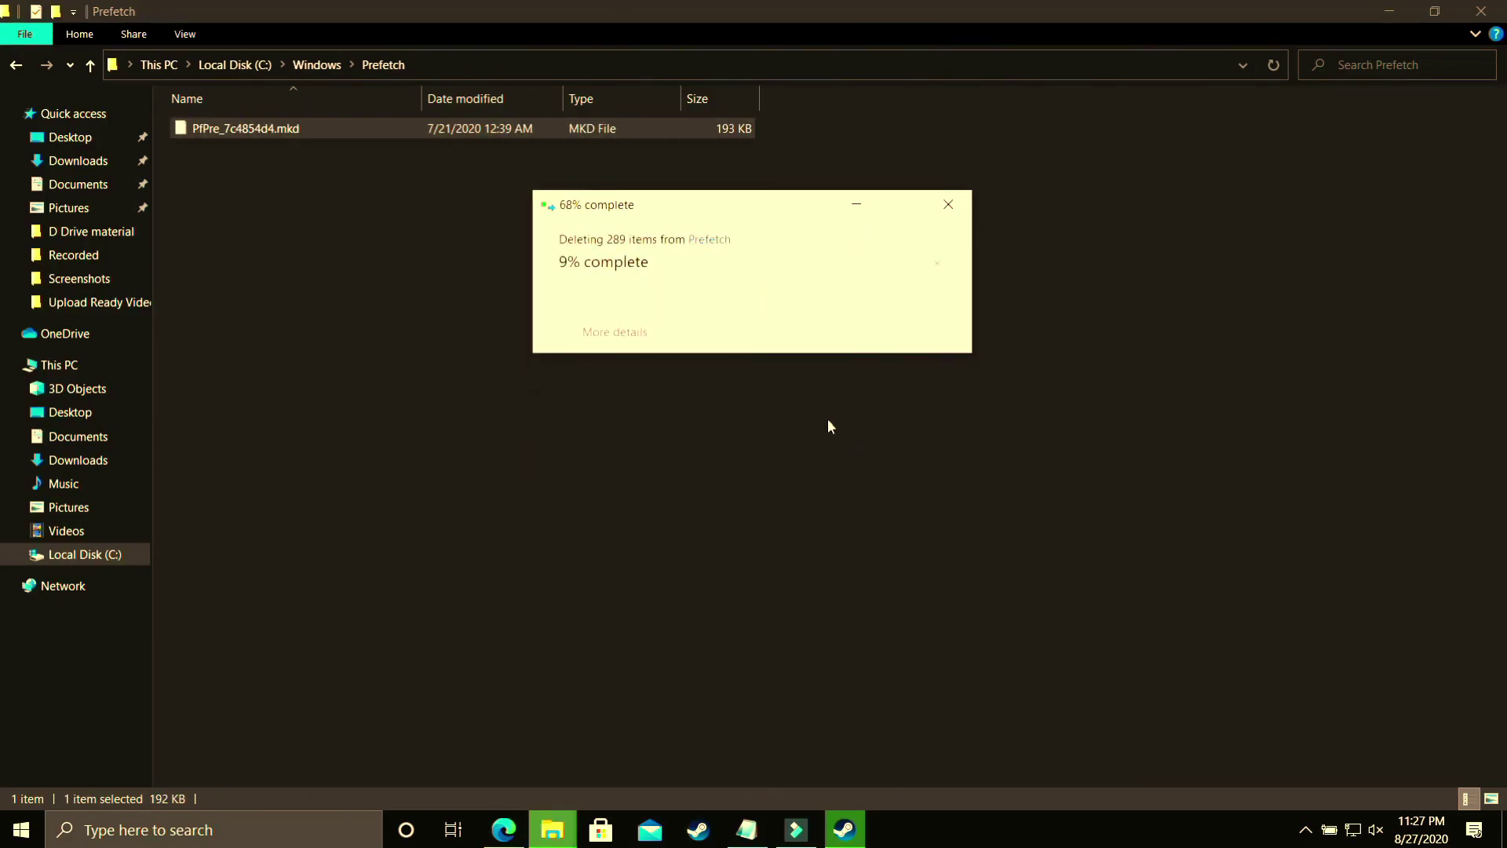
left_click(1502, 6)
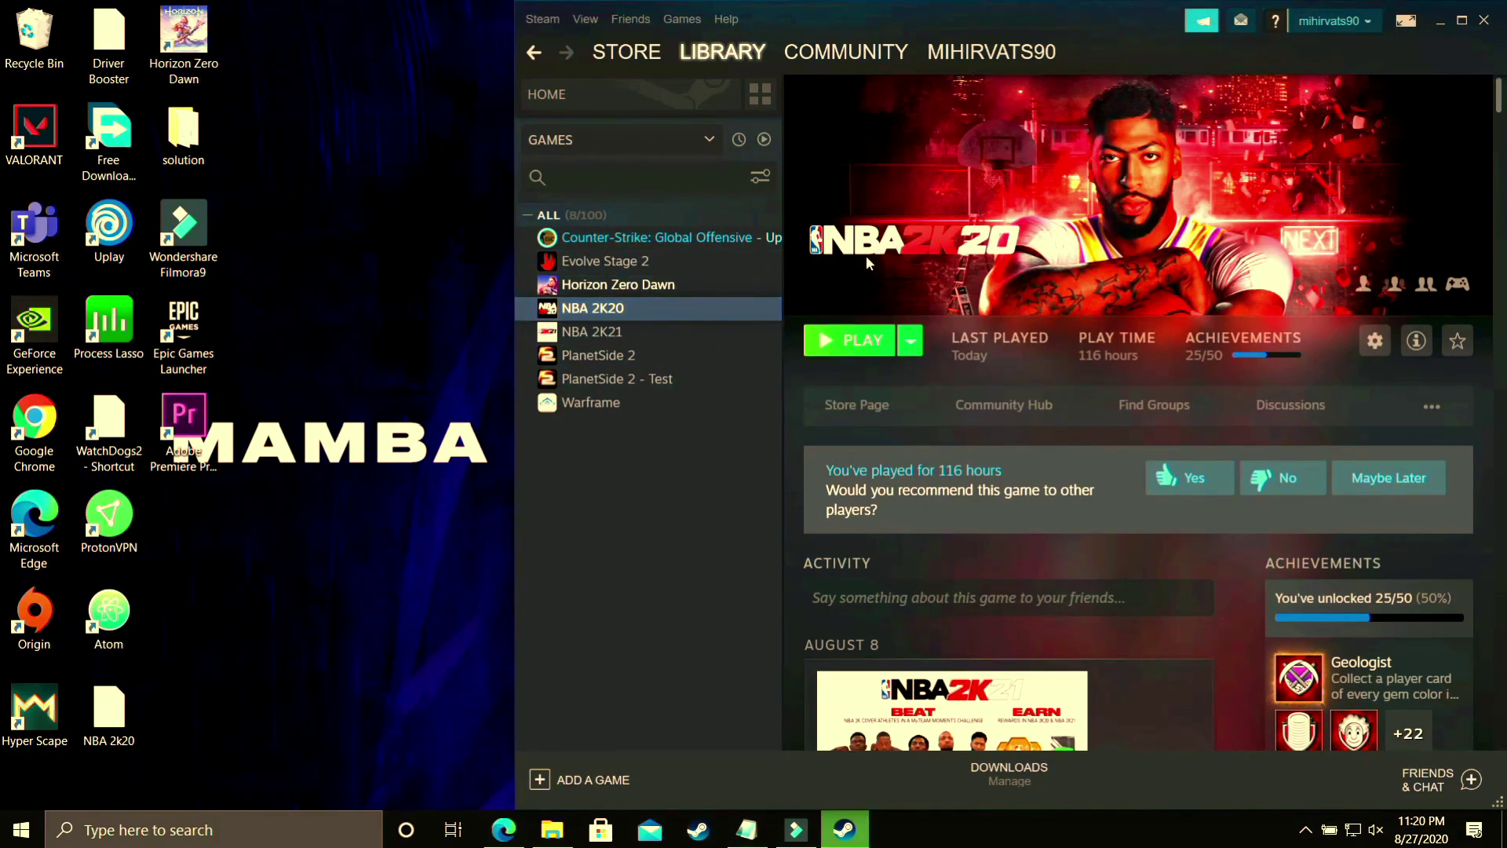
Launch NBA 2K20 from the Steam library, minimize Steam and open Task Manager.
left_click(848, 345)
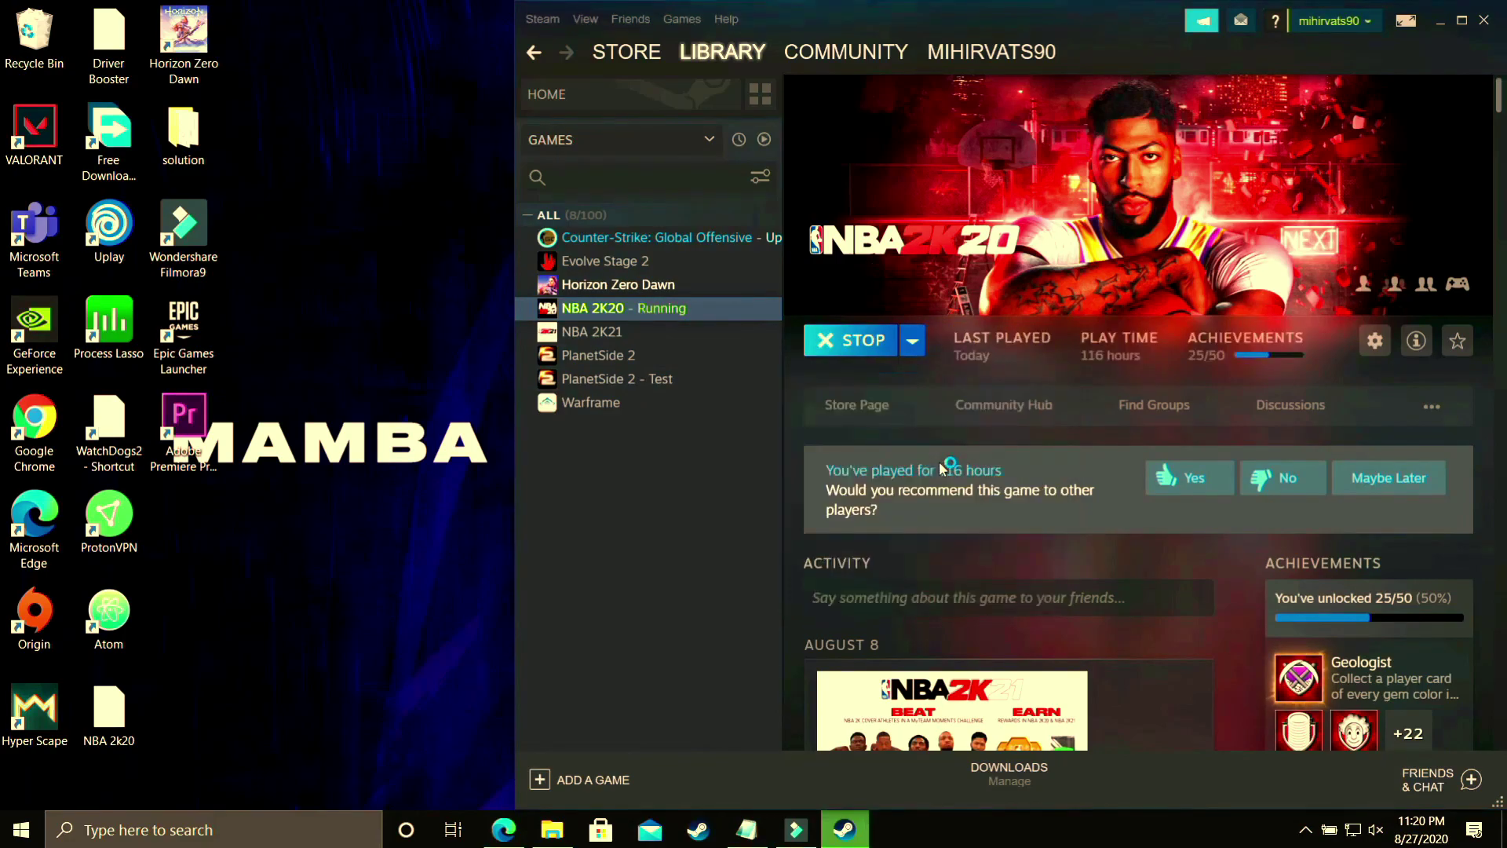
left_click(1444, 24)
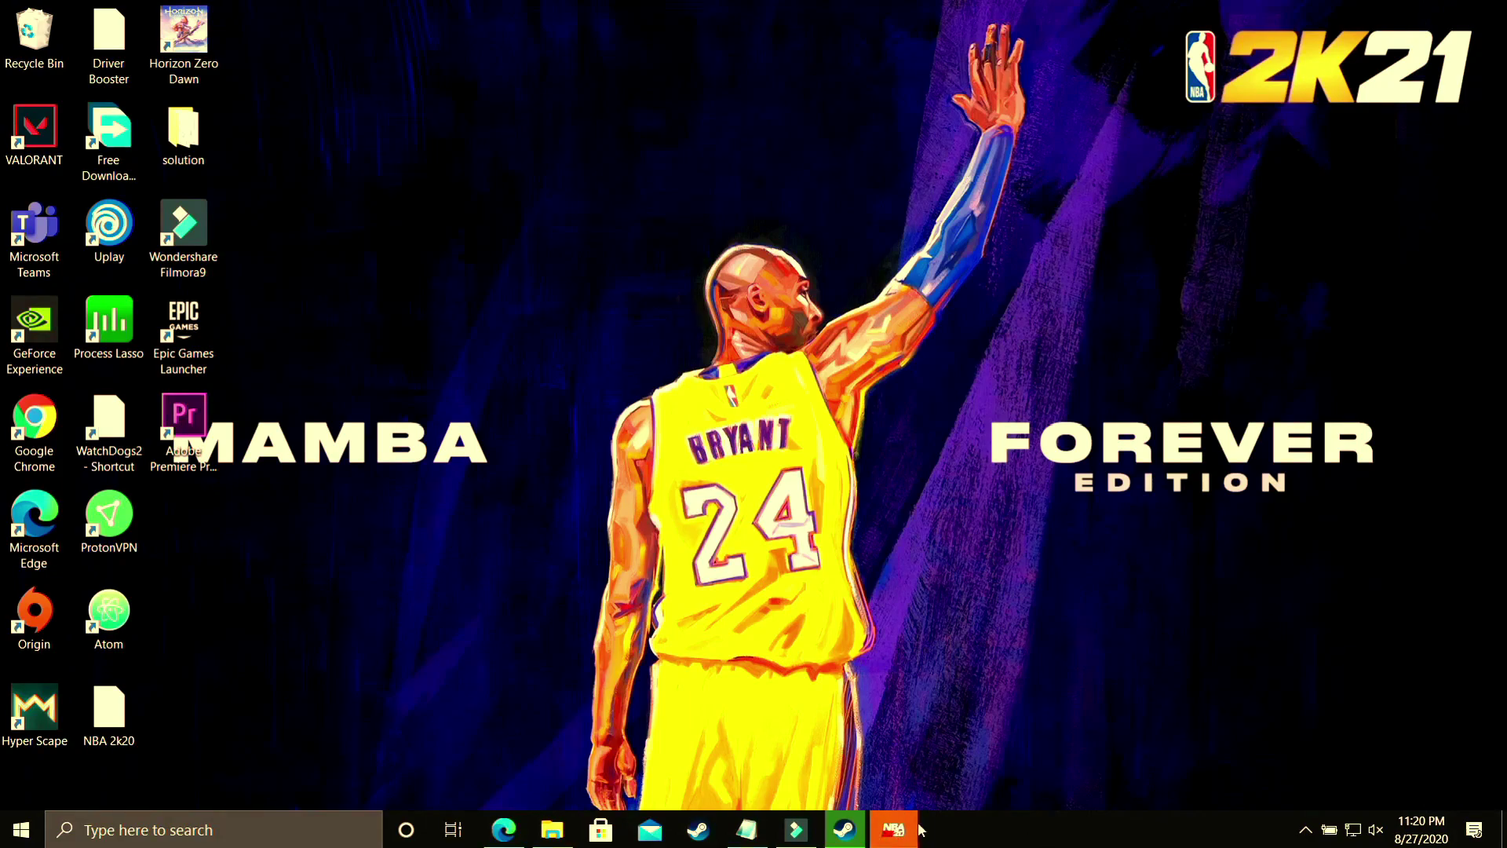
right_click(1051, 834)
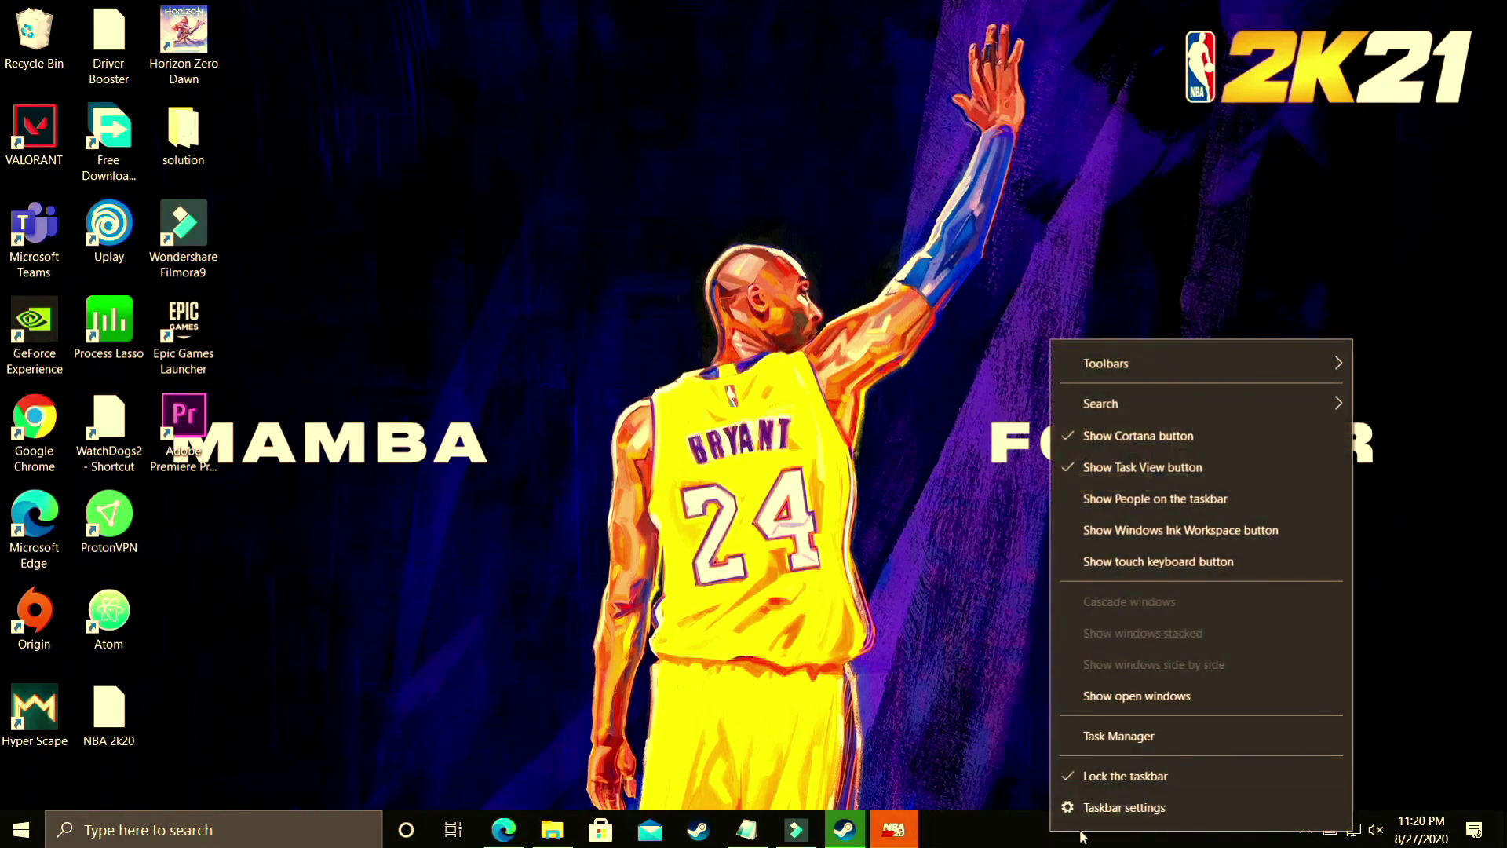
left_click(1130, 741)
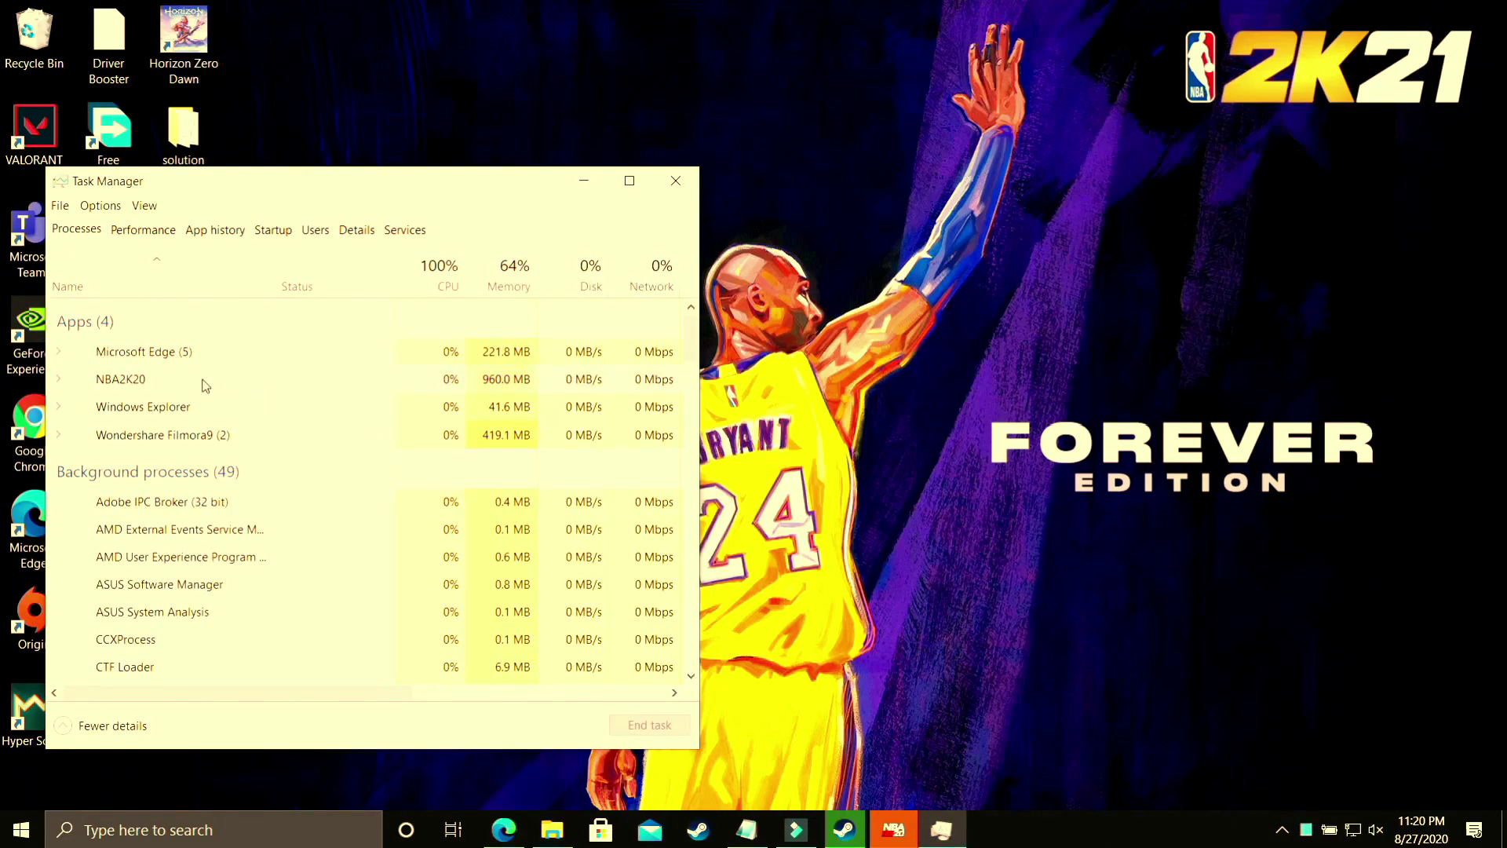
Go to the process details of NBA2K20 and set the priority of NBA2K20.exe to High, confirming the change.
right_click(128, 380)
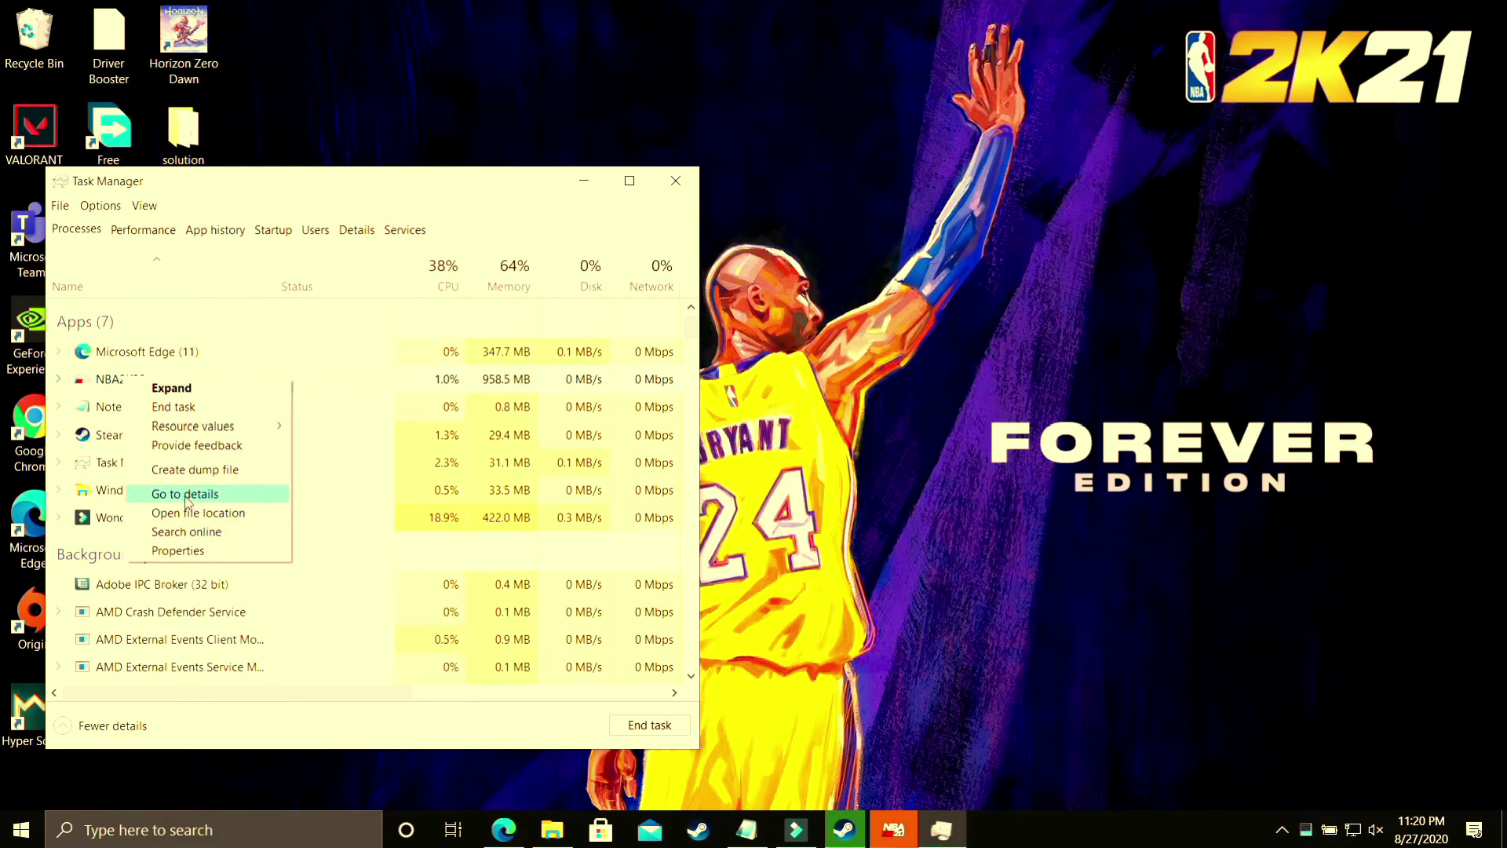
right_click(89, 388)
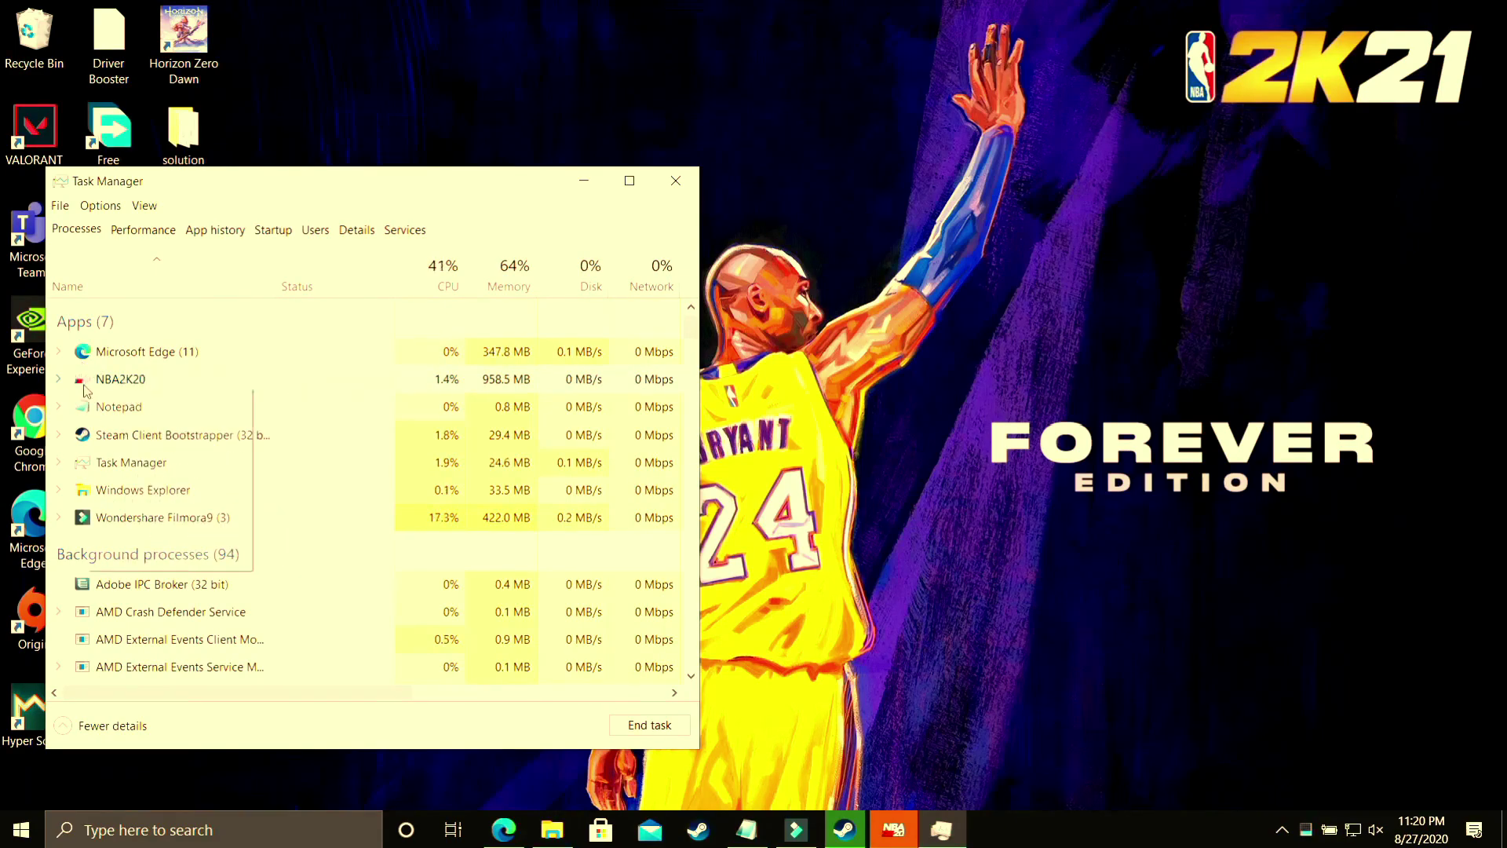
left_click(144, 503)
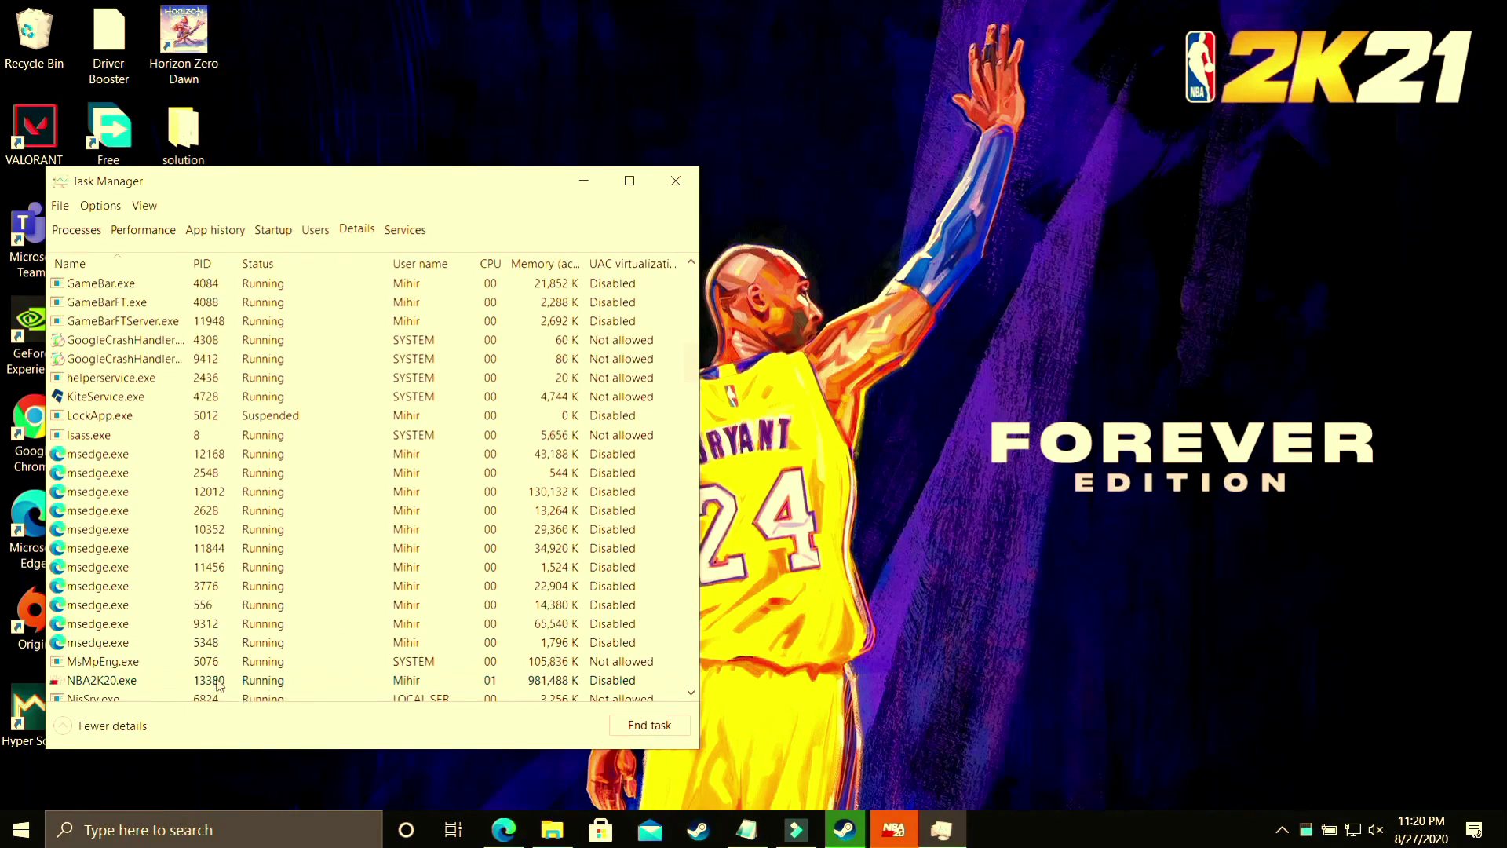
right_click(219, 680)
mouse_move(275, 515)
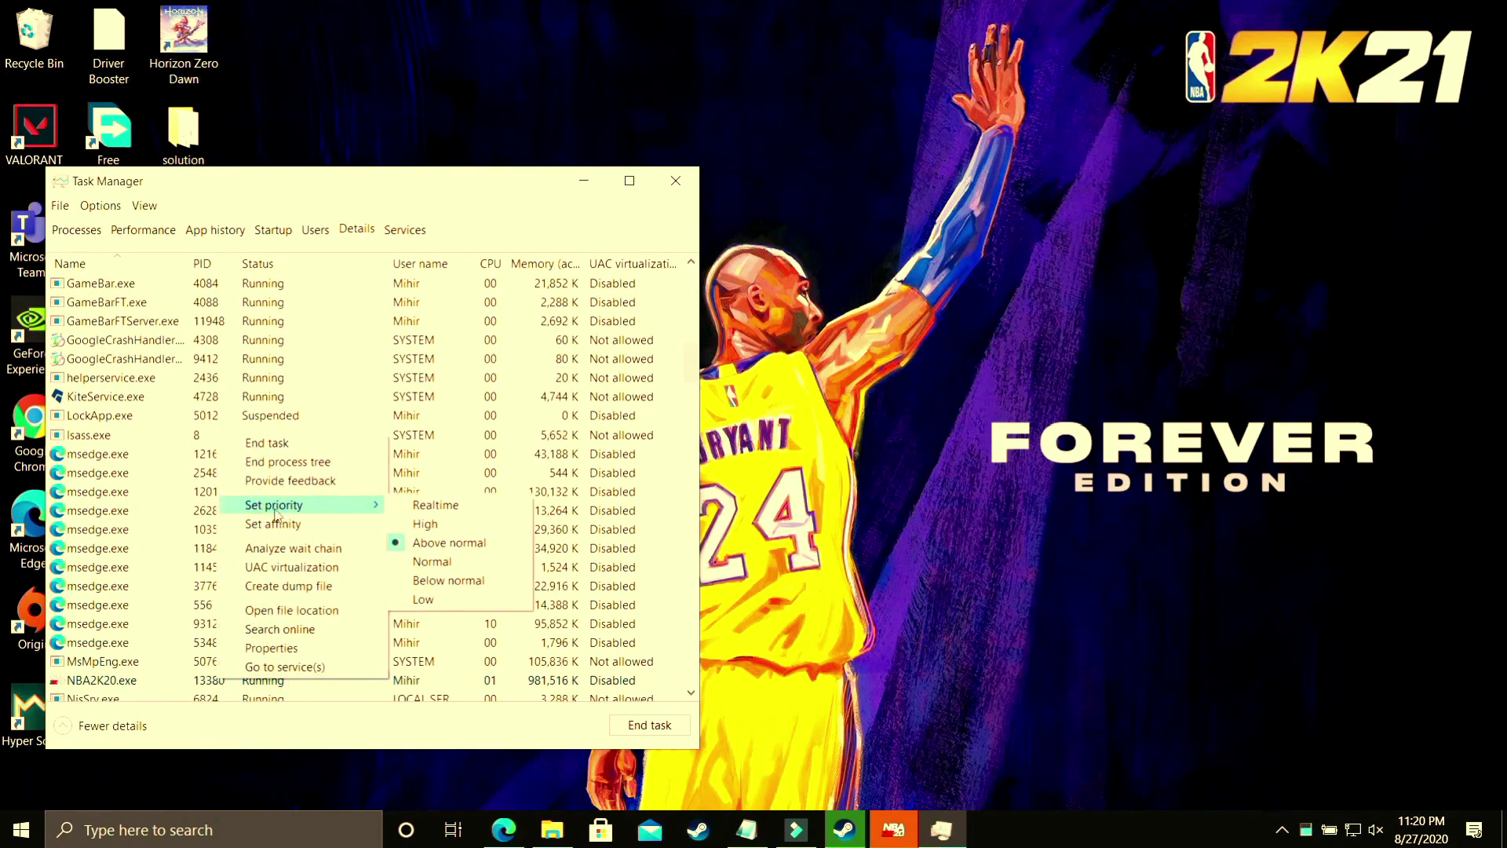
left_click(461, 524)
left_click(765, 452)
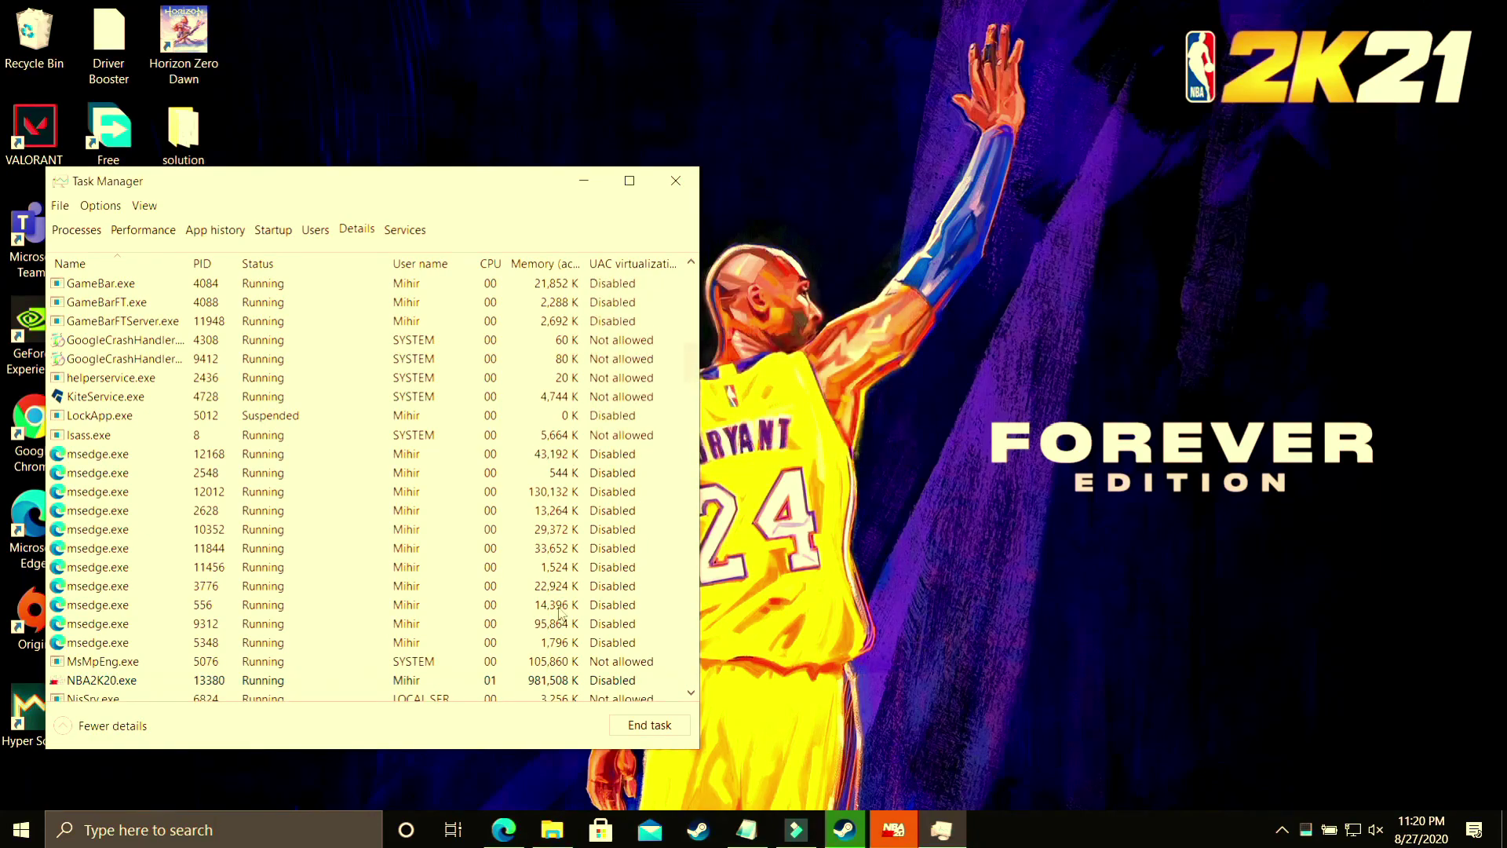
Check the priority of NBA2K20.exe, choose High again and close Task Manager.
right_click(238, 680)
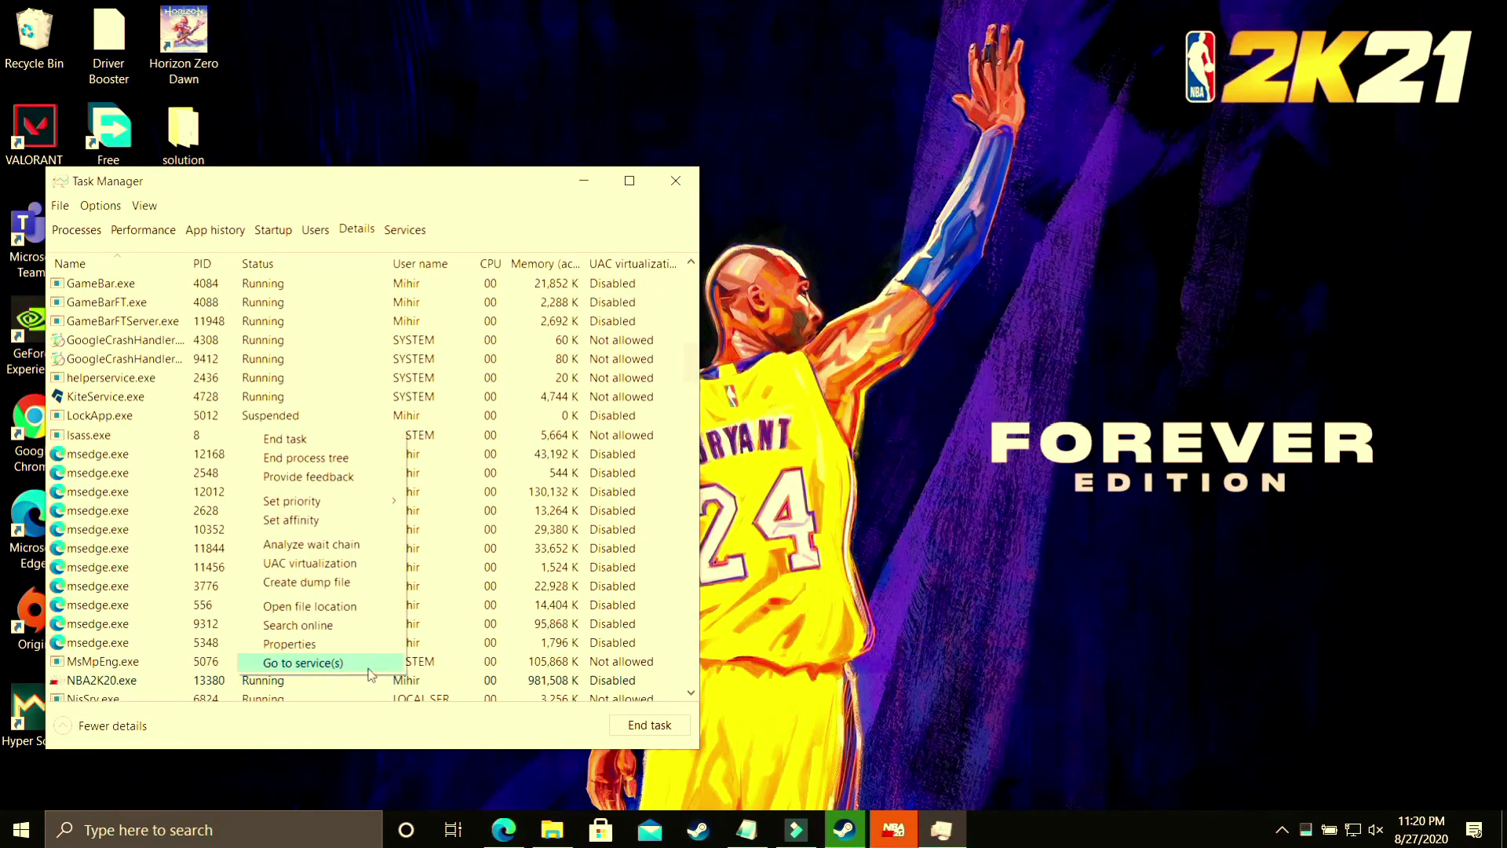
mouse_move(353, 506)
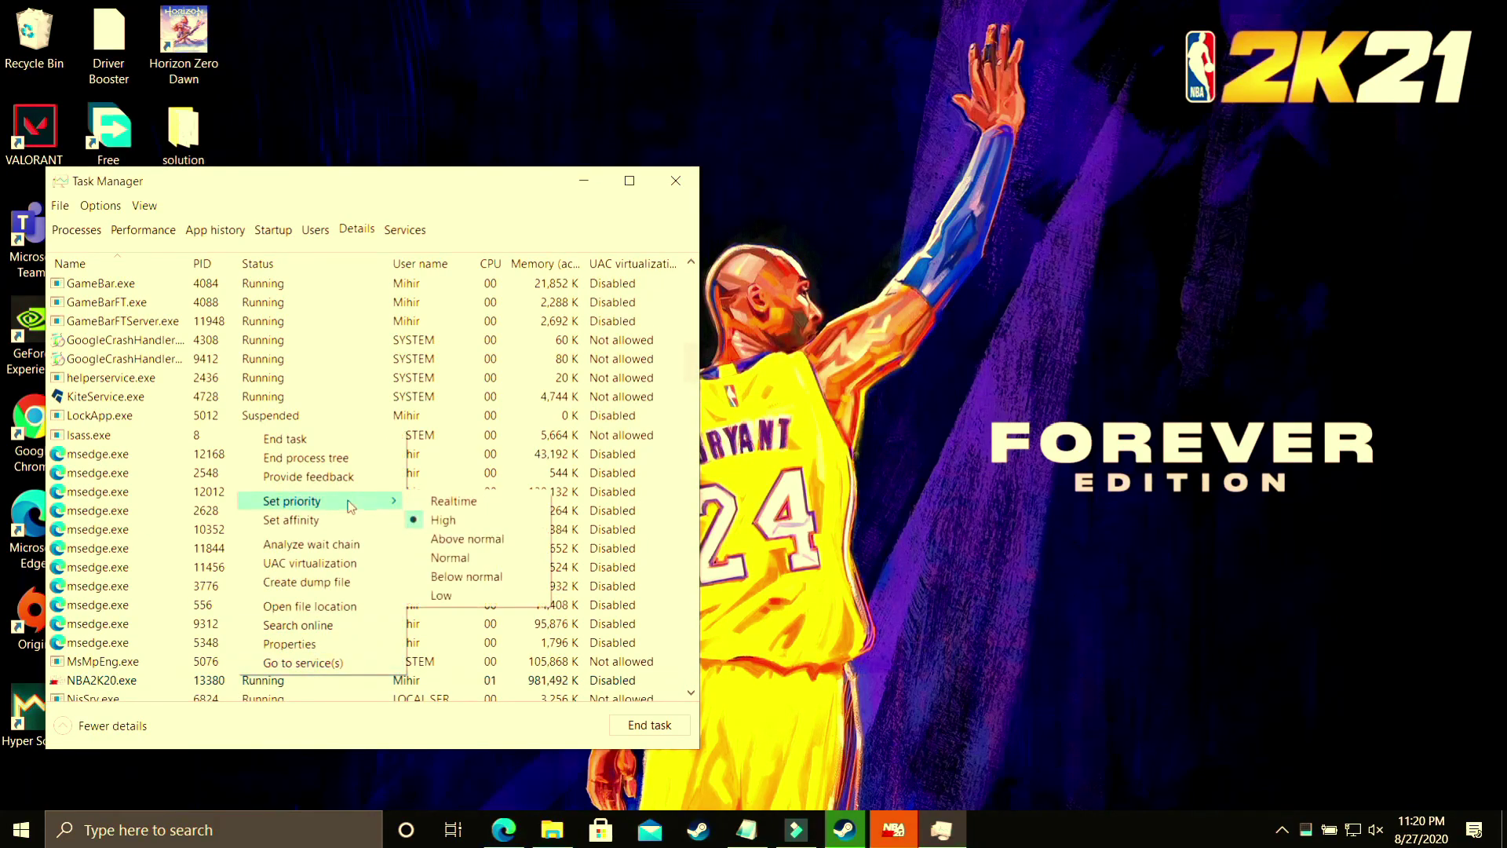
left_click(473, 522)
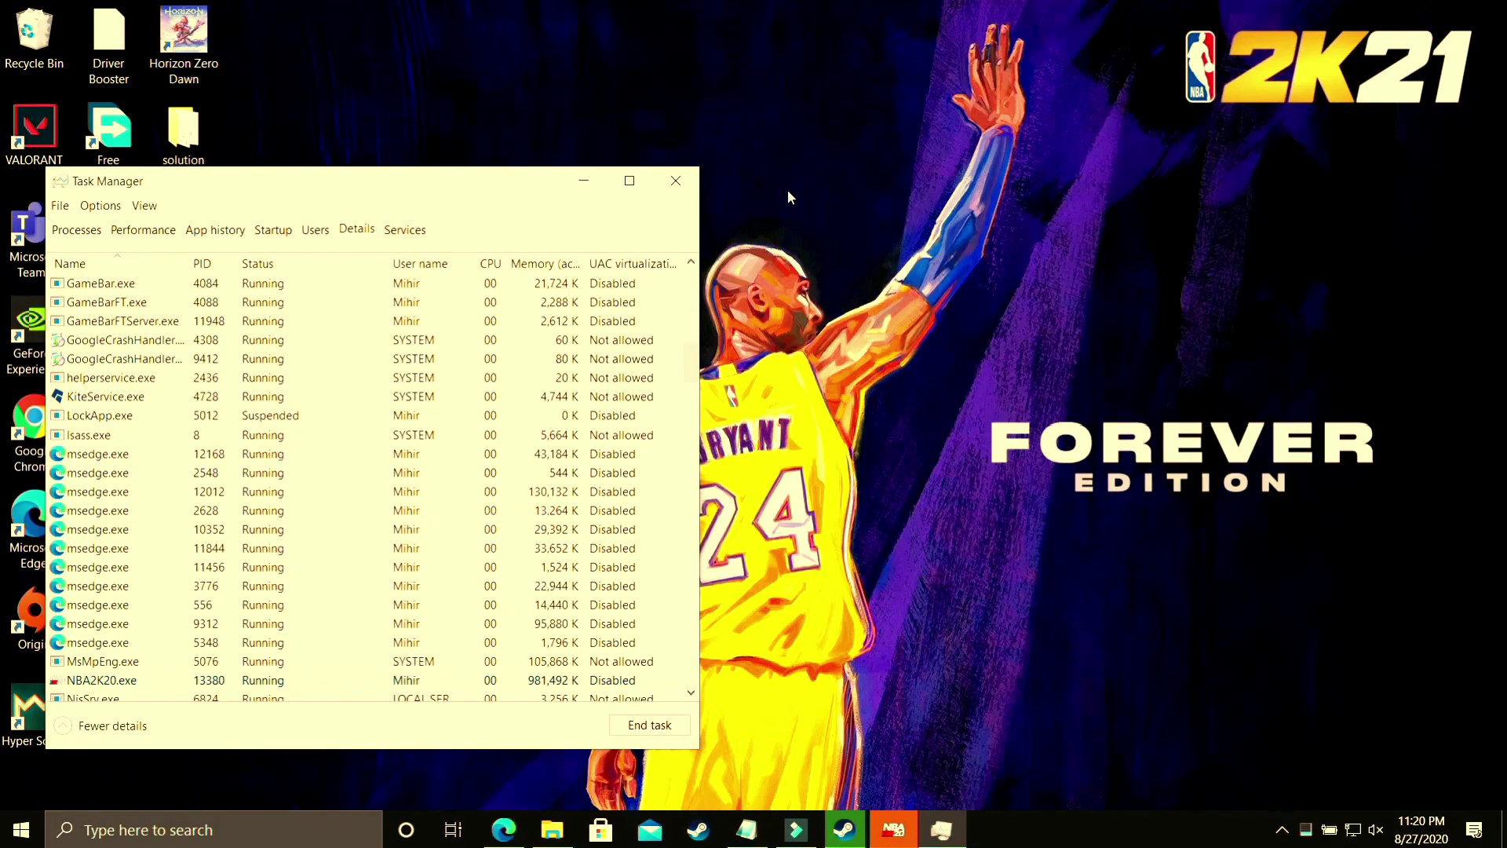
left_click(689, 183)
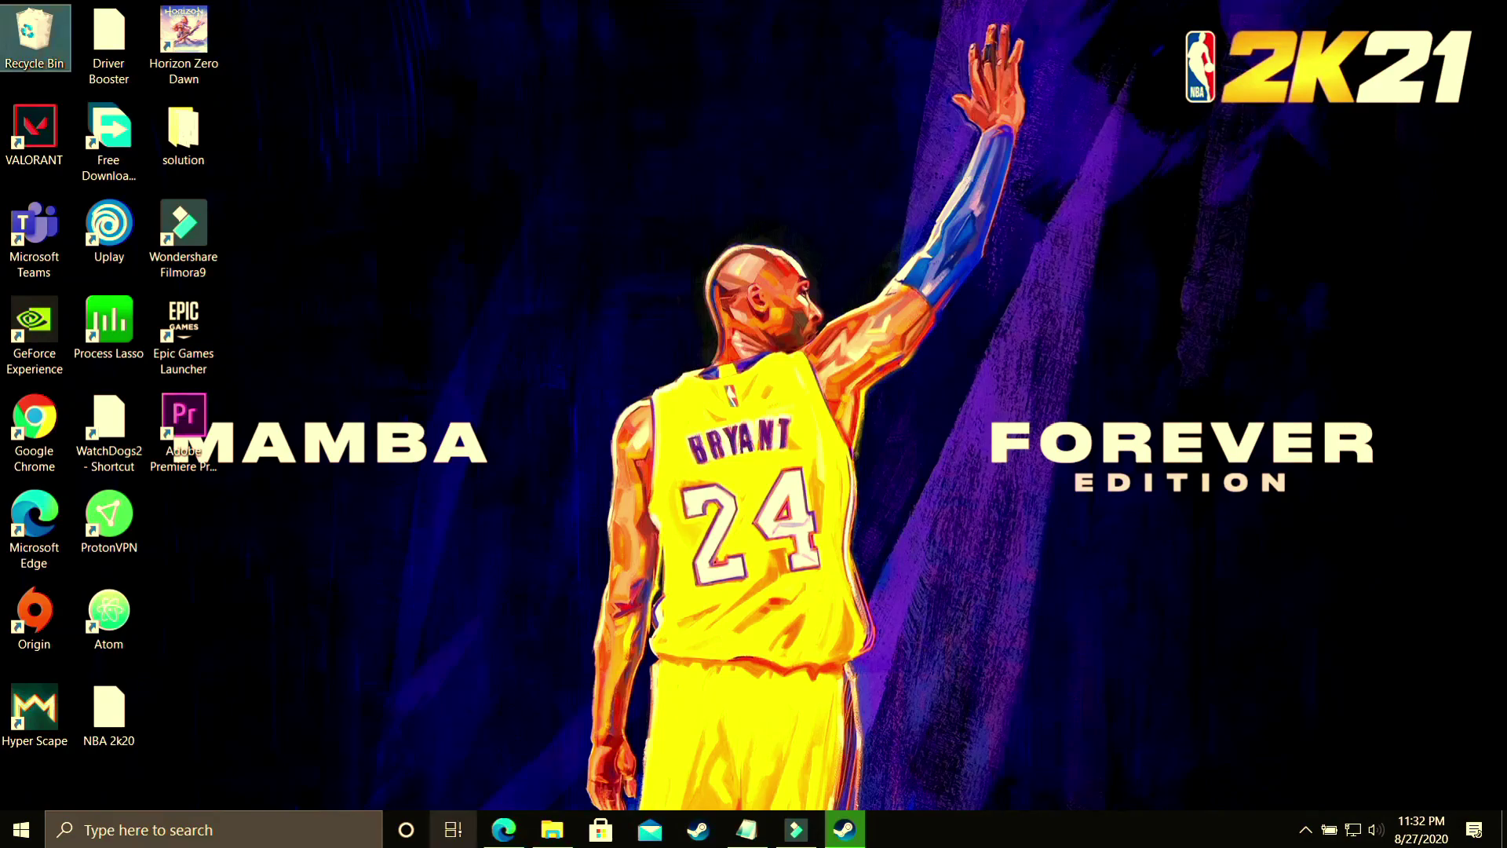
Switch to Microsoft Edge and look through the Bing search results for driver updater tools.
left_click(503, 830)
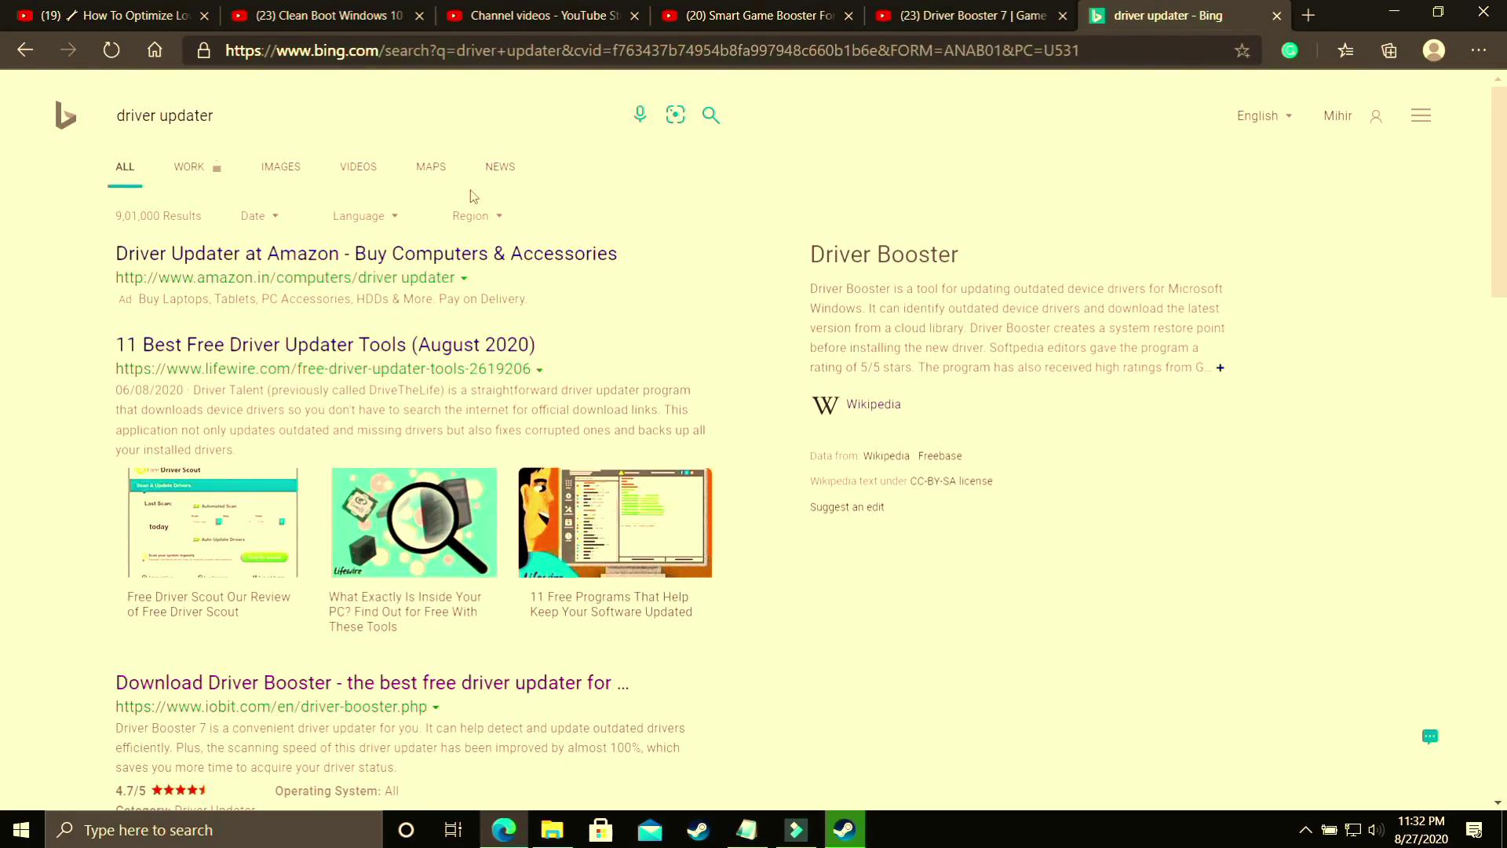
scroll(784, 495, "down", 4)
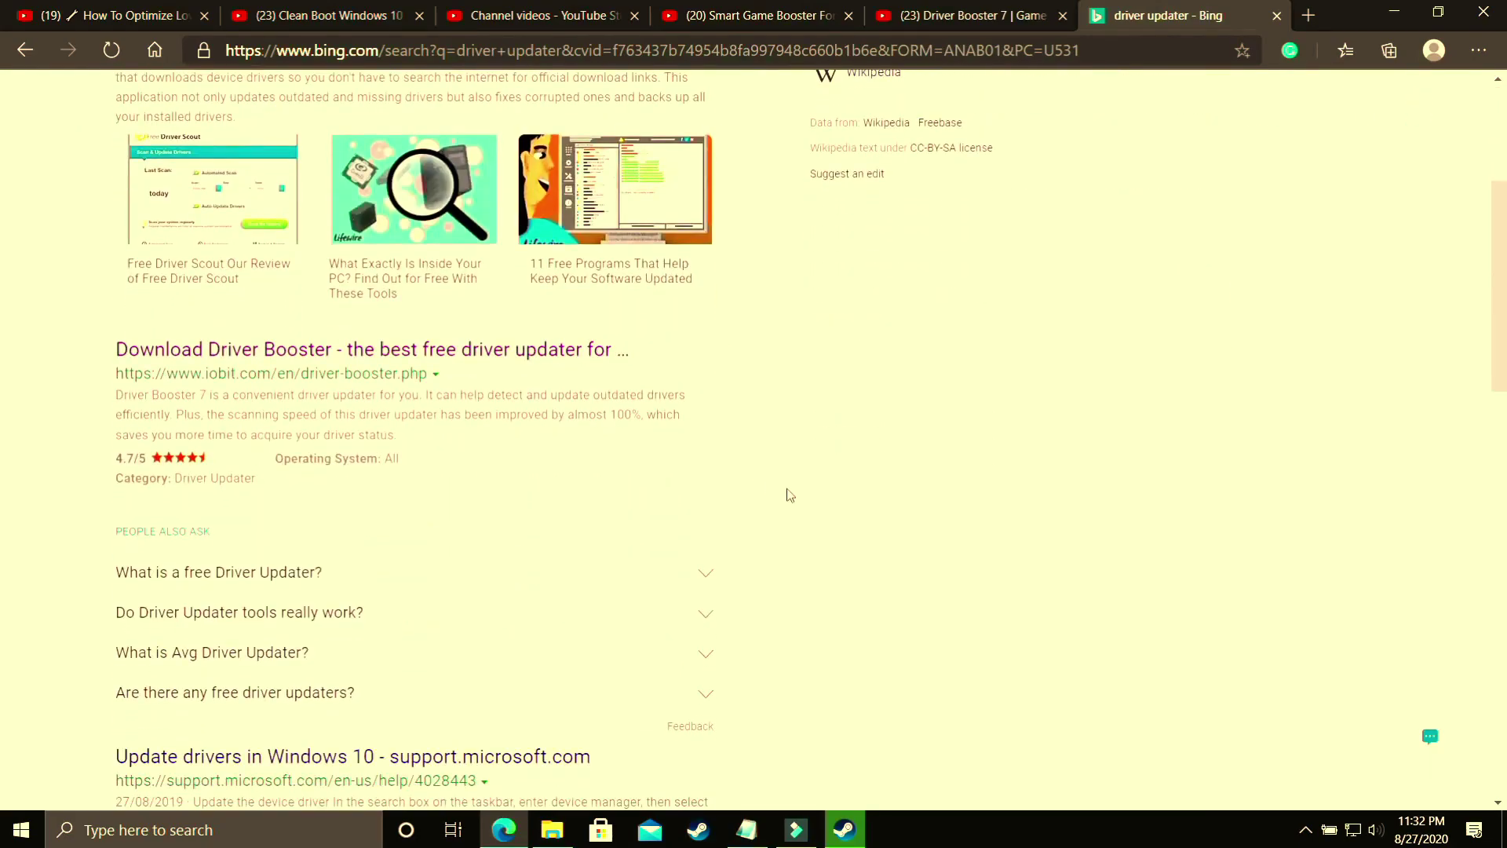
scroll(876, 516, "down", 7)
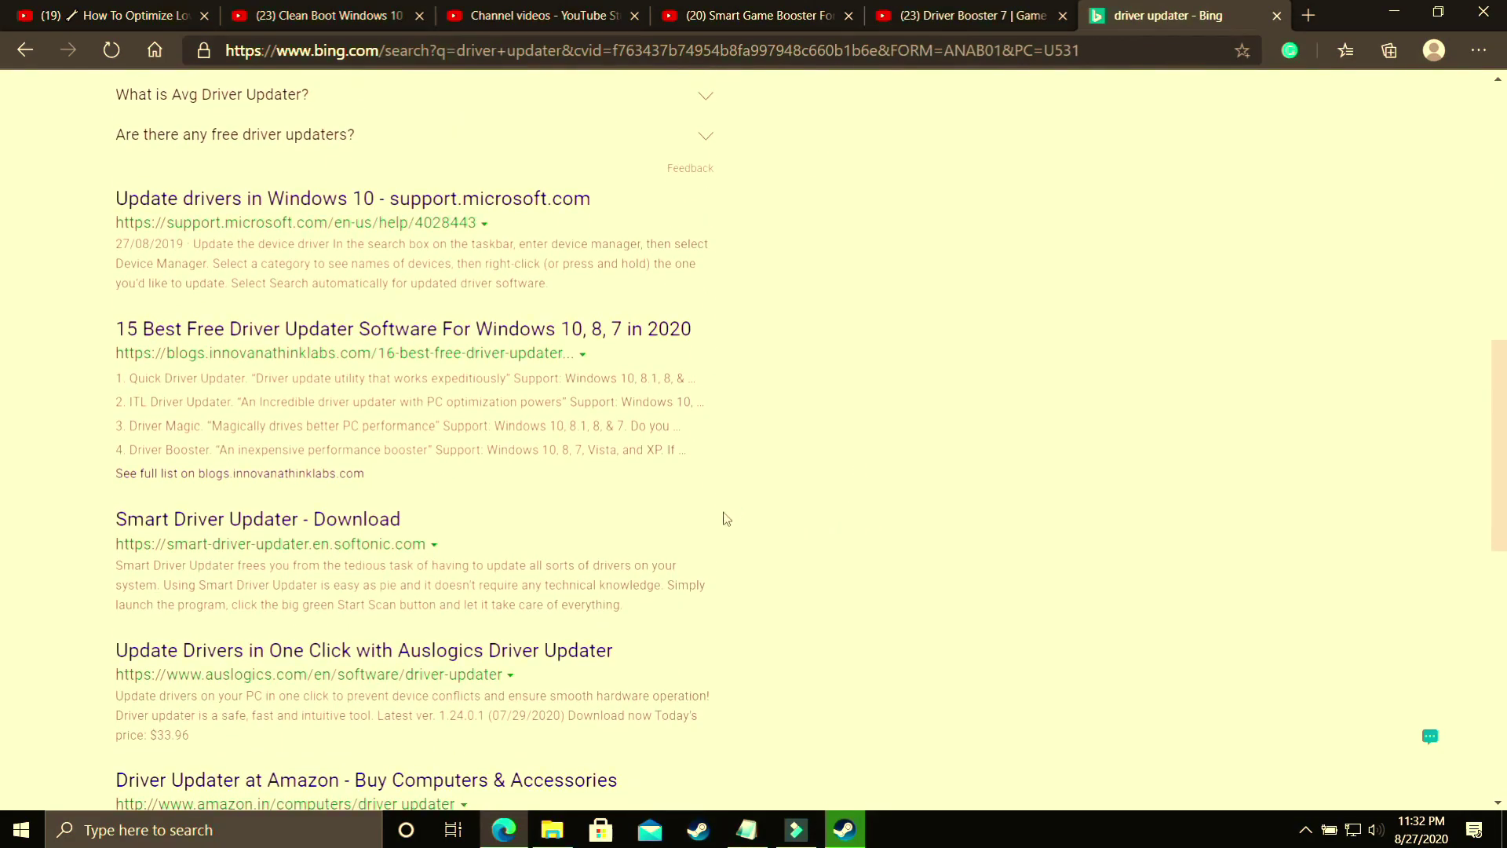
scroll(663, 555, "down", 7)
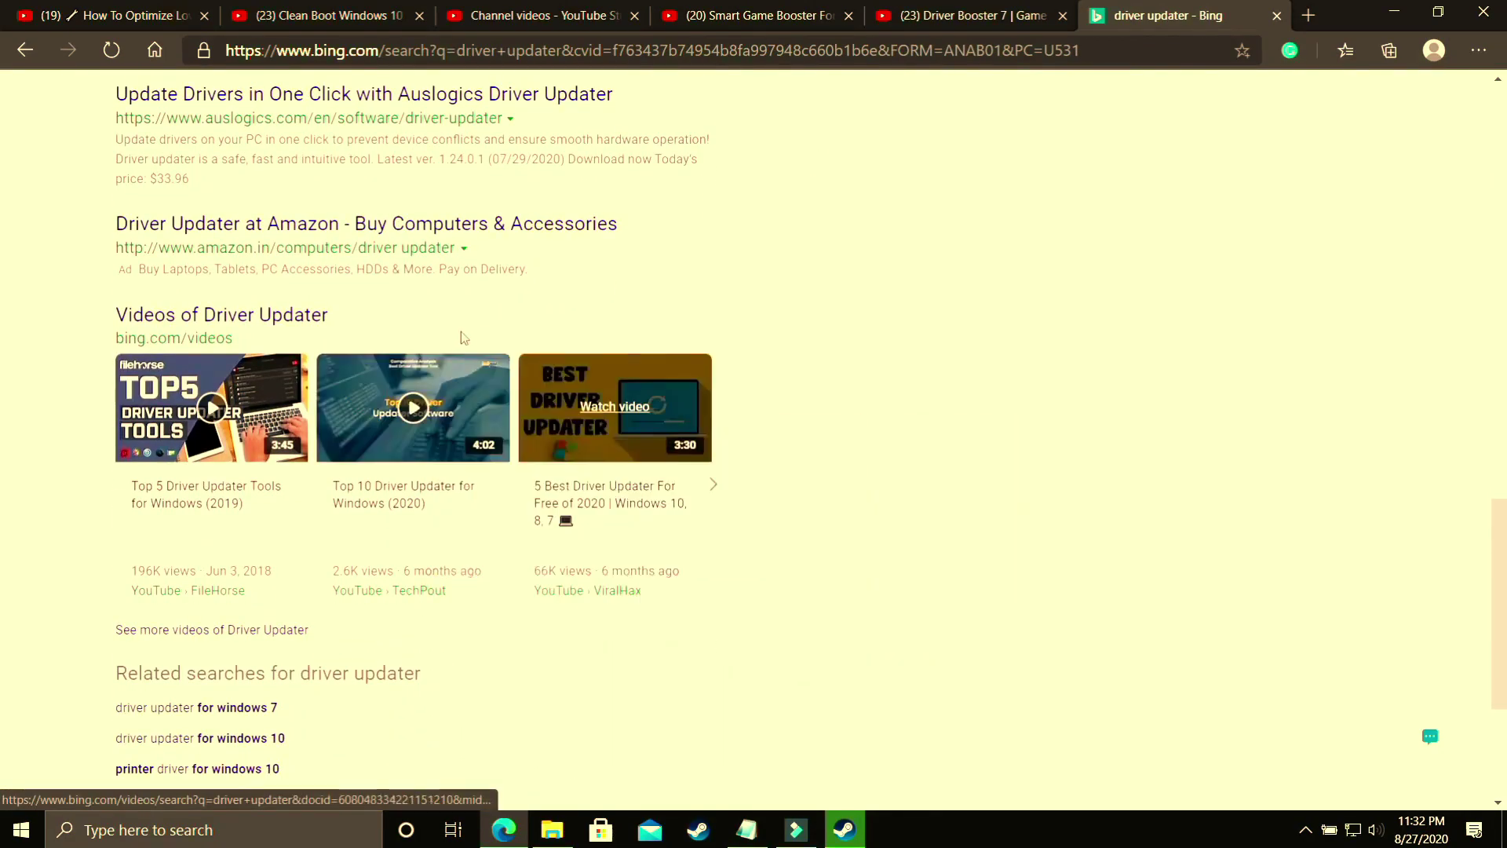
scroll(716, 440, "up", 20)
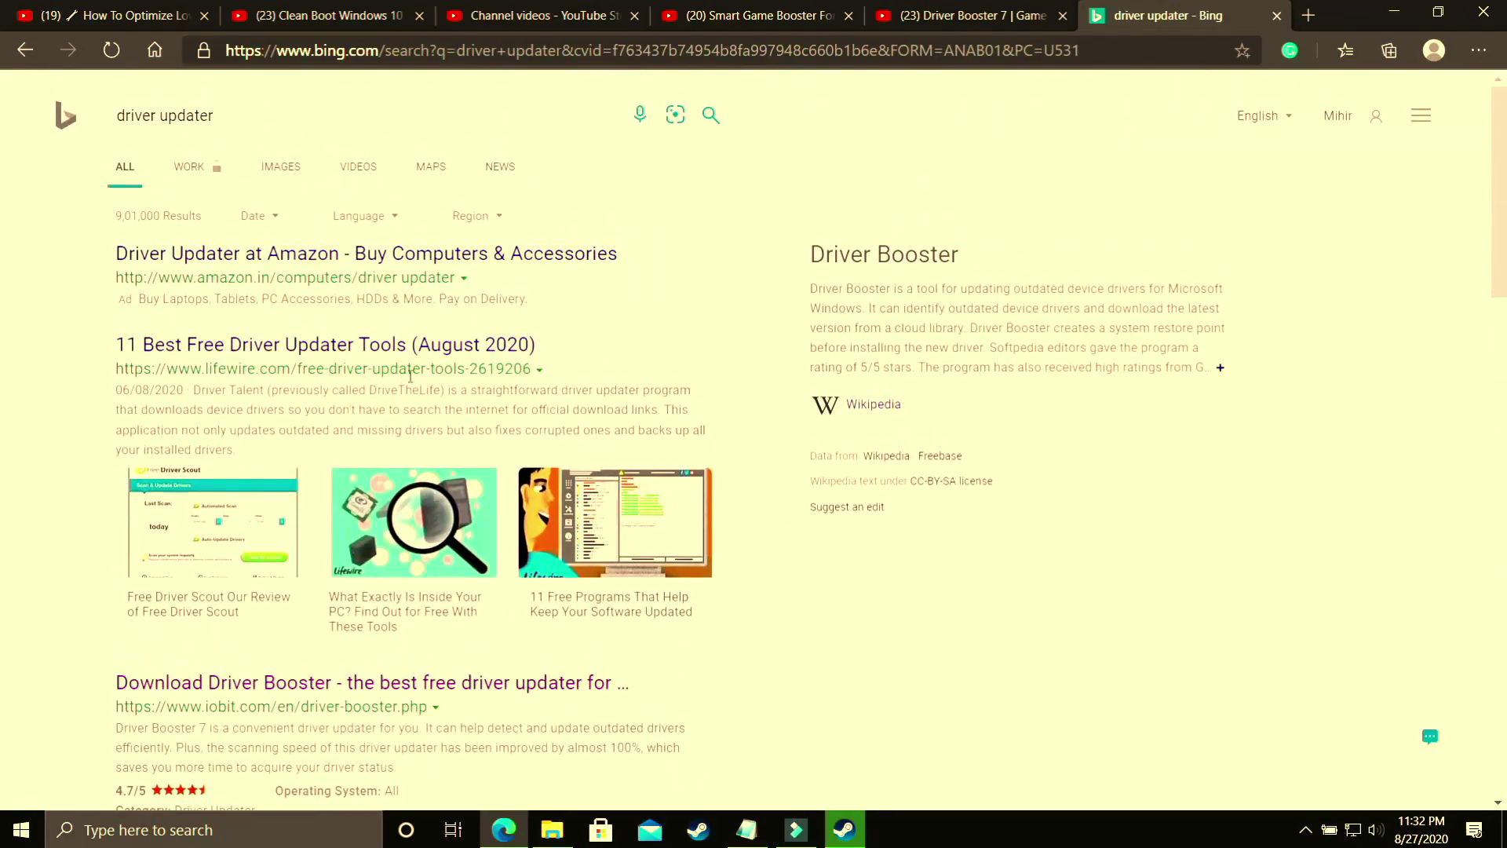
scroll(511, 578, "down", 14)
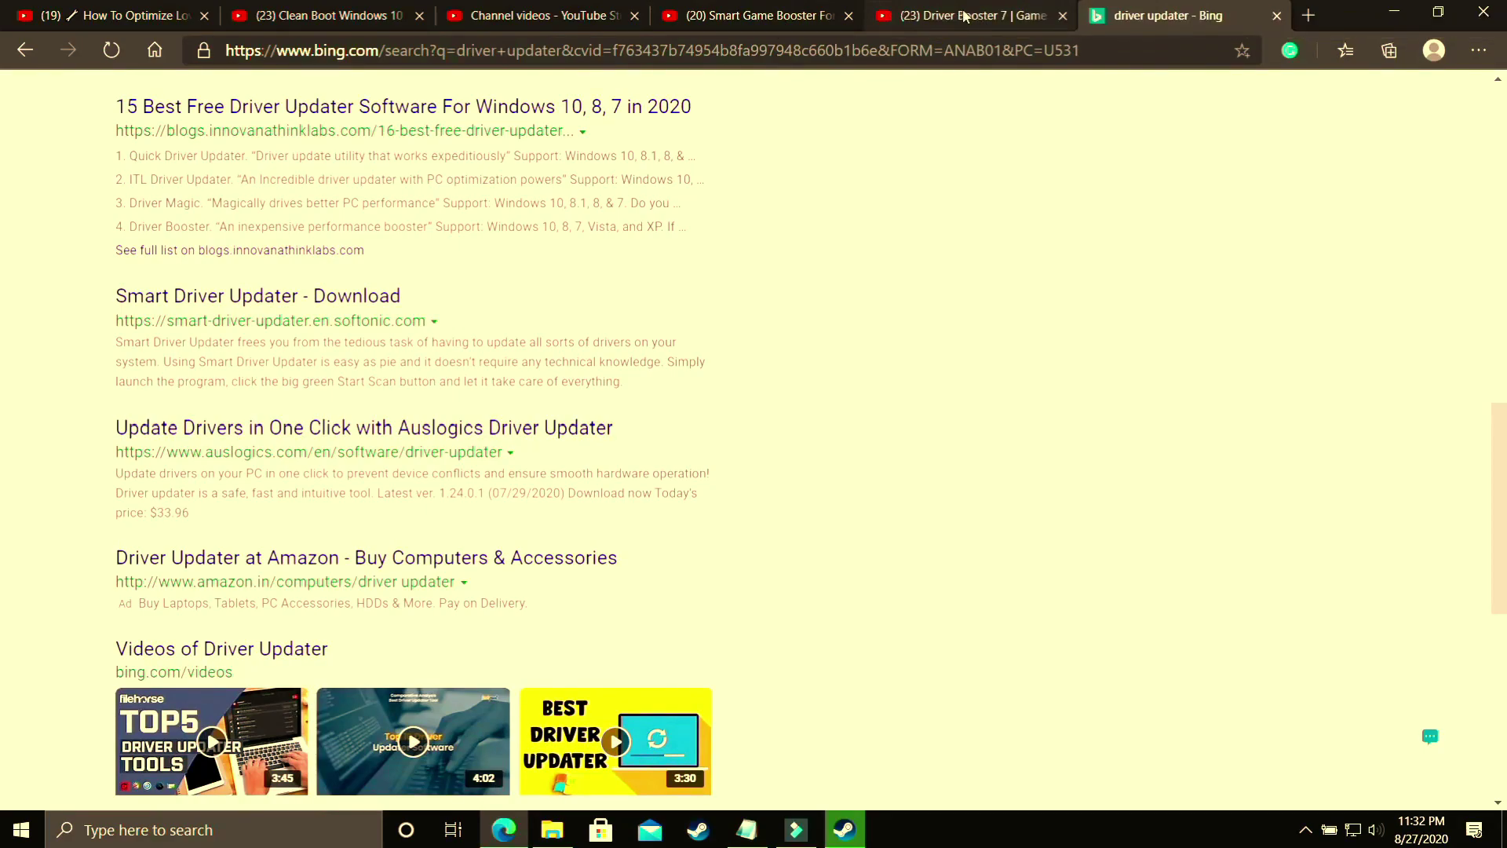
Look over the Driver Booster 7 YouTube video and its description, and bring up the Nvidia Control Panel Best Settings For Gaming video.
left_click(965, 16)
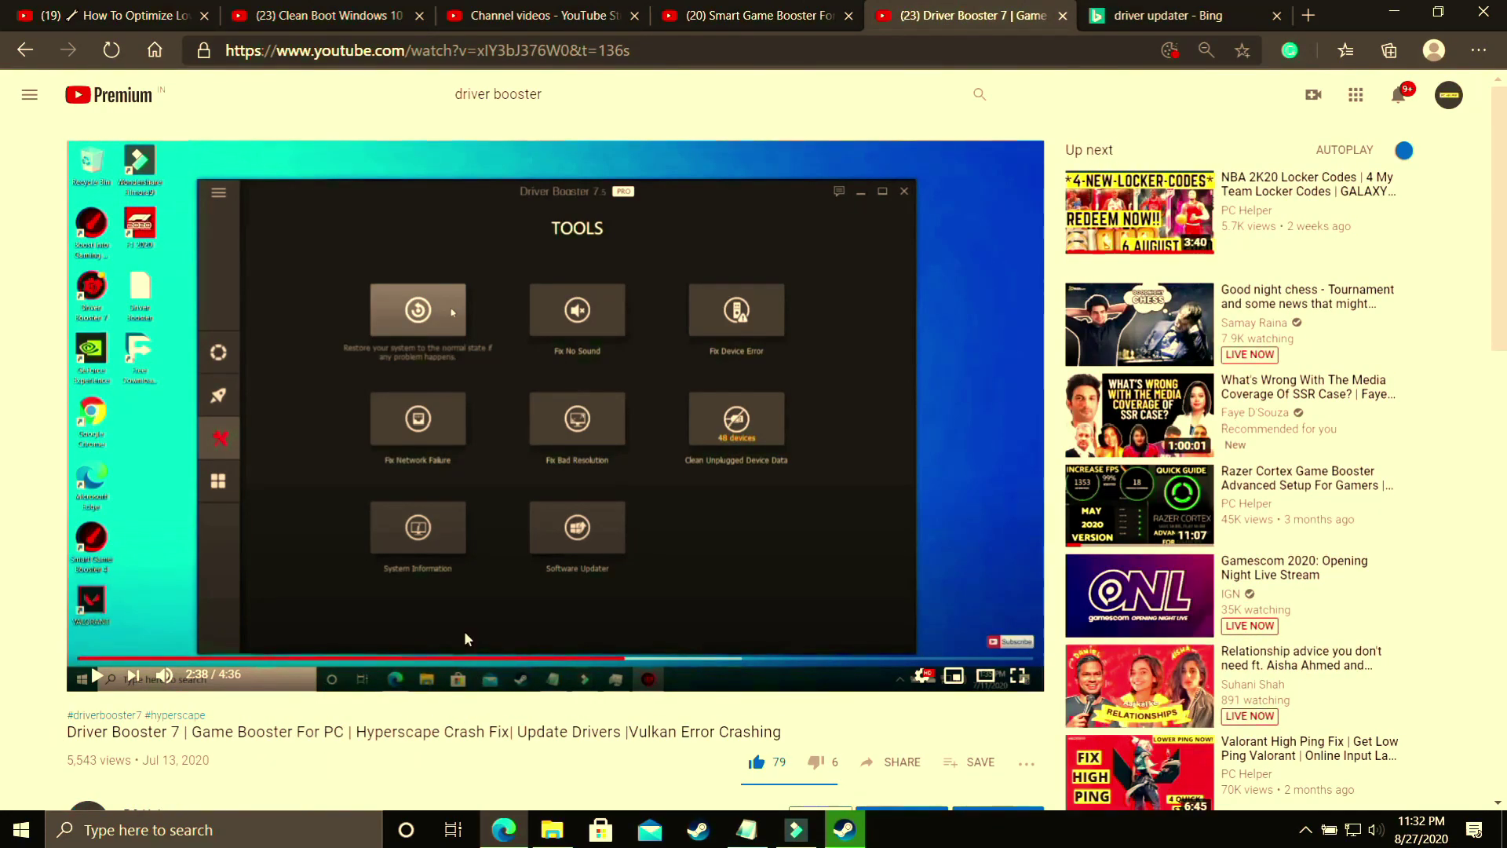
left_click(1162, 15)
left_click(951, 10)
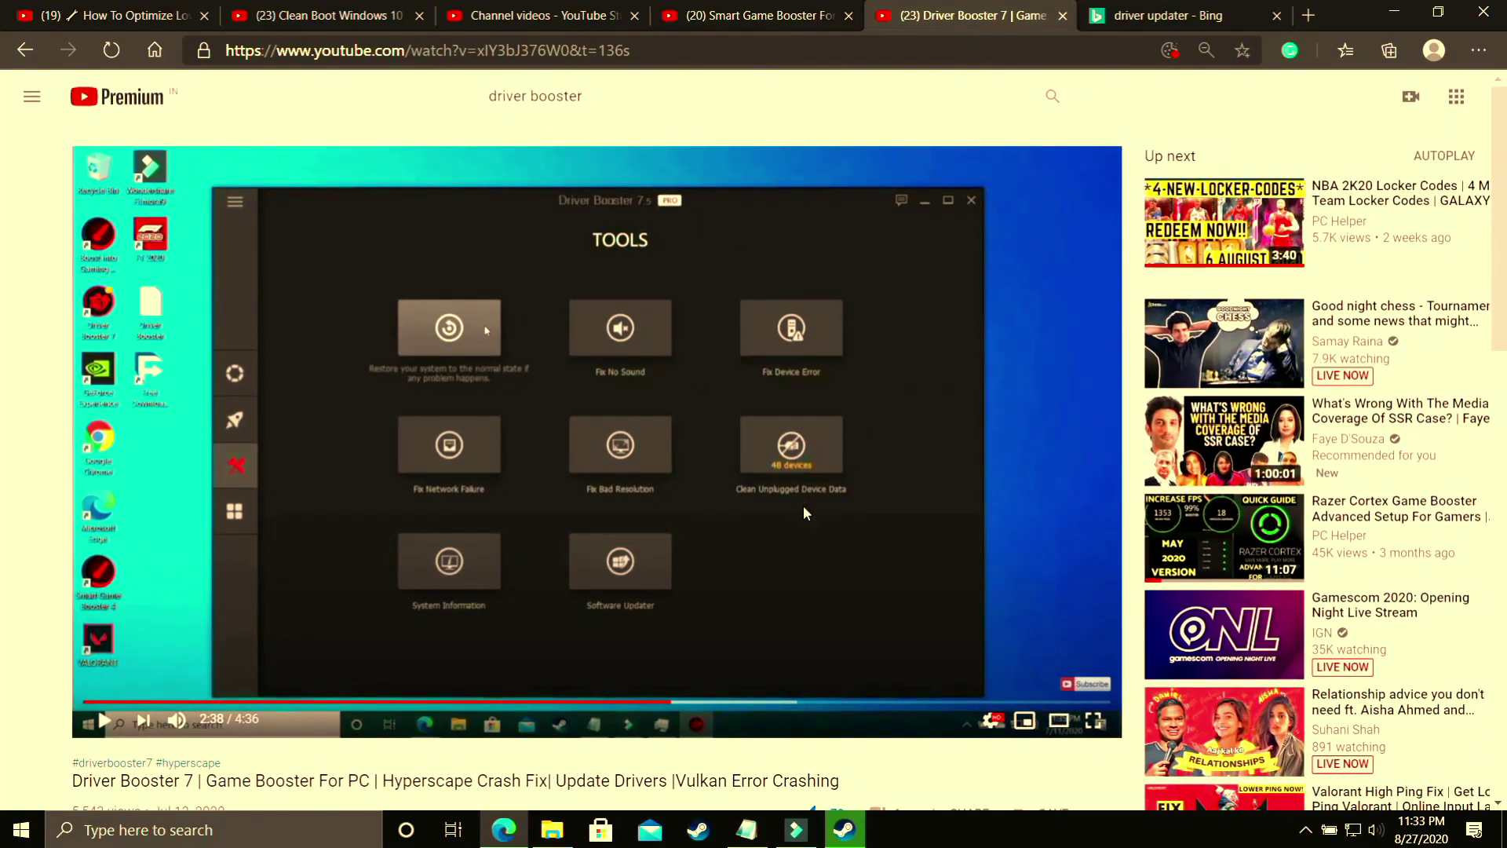
scroll(804, 508, "down", 6)
scroll(802, 512, "up", 6)
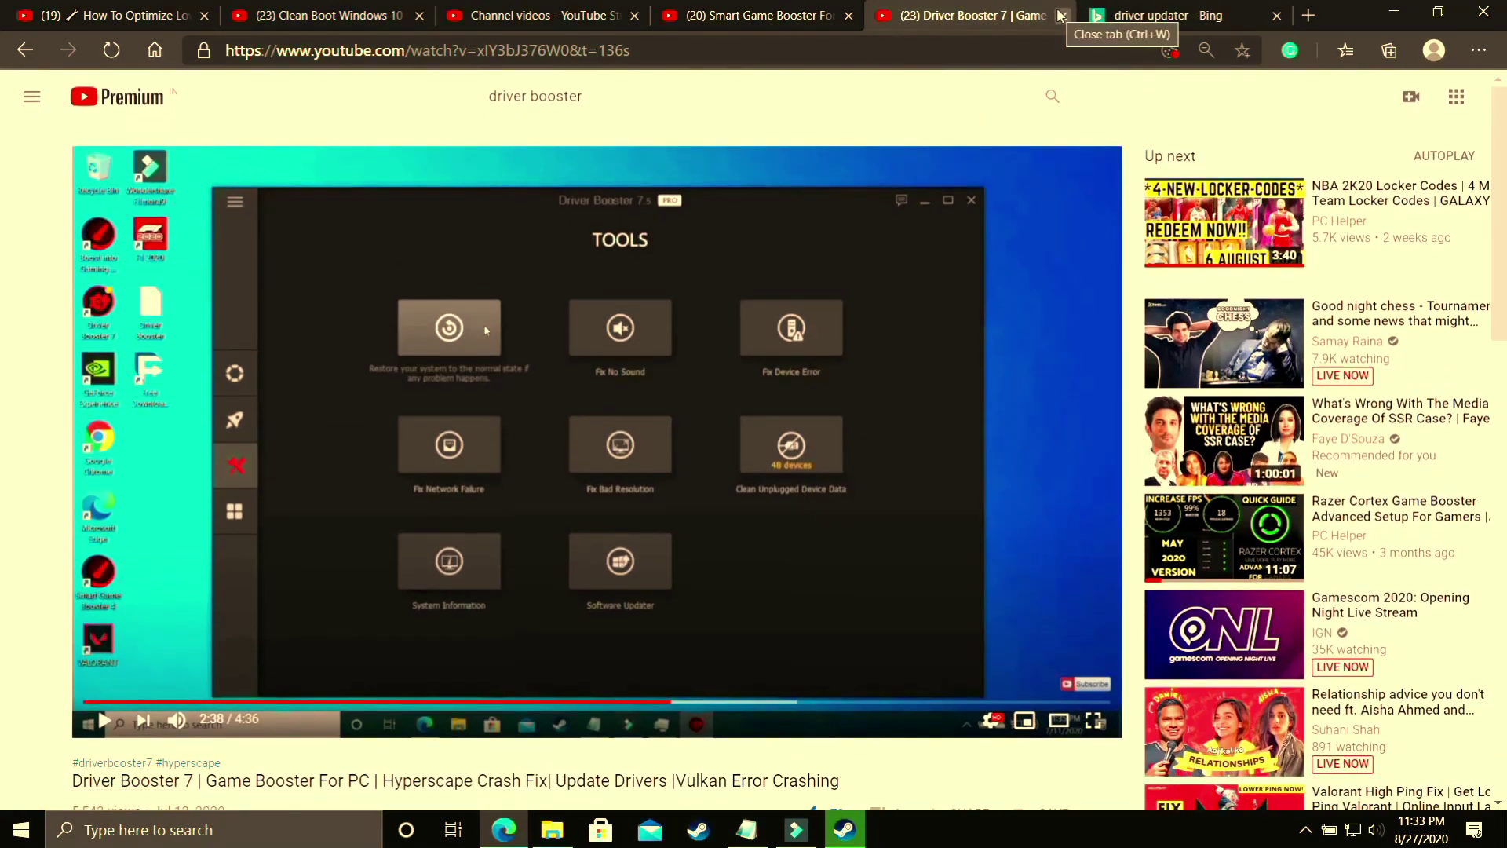
scroll(695, 279, "down", 3)
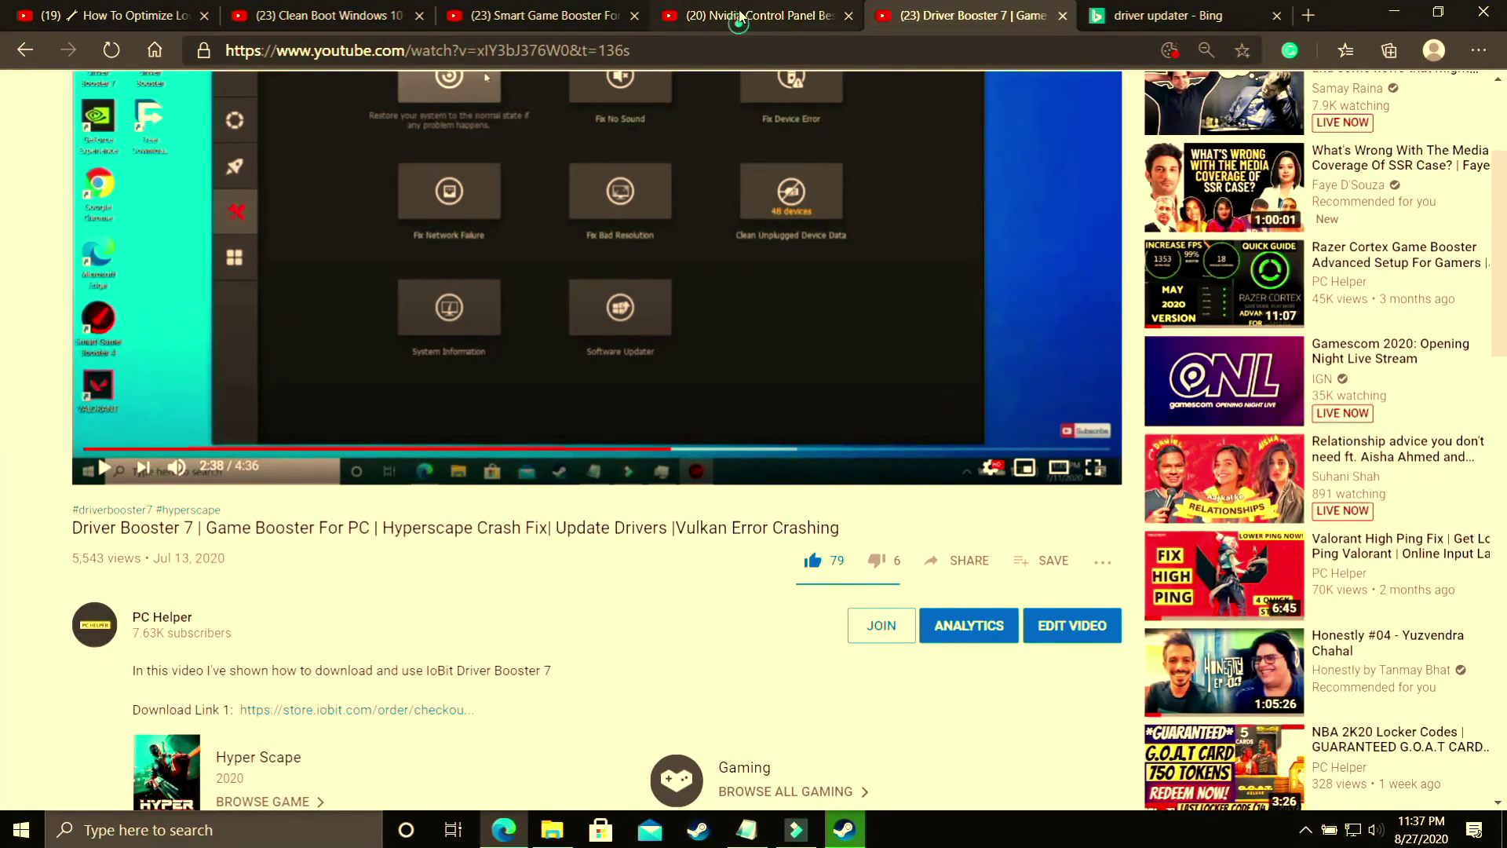
left_click(737, 16)
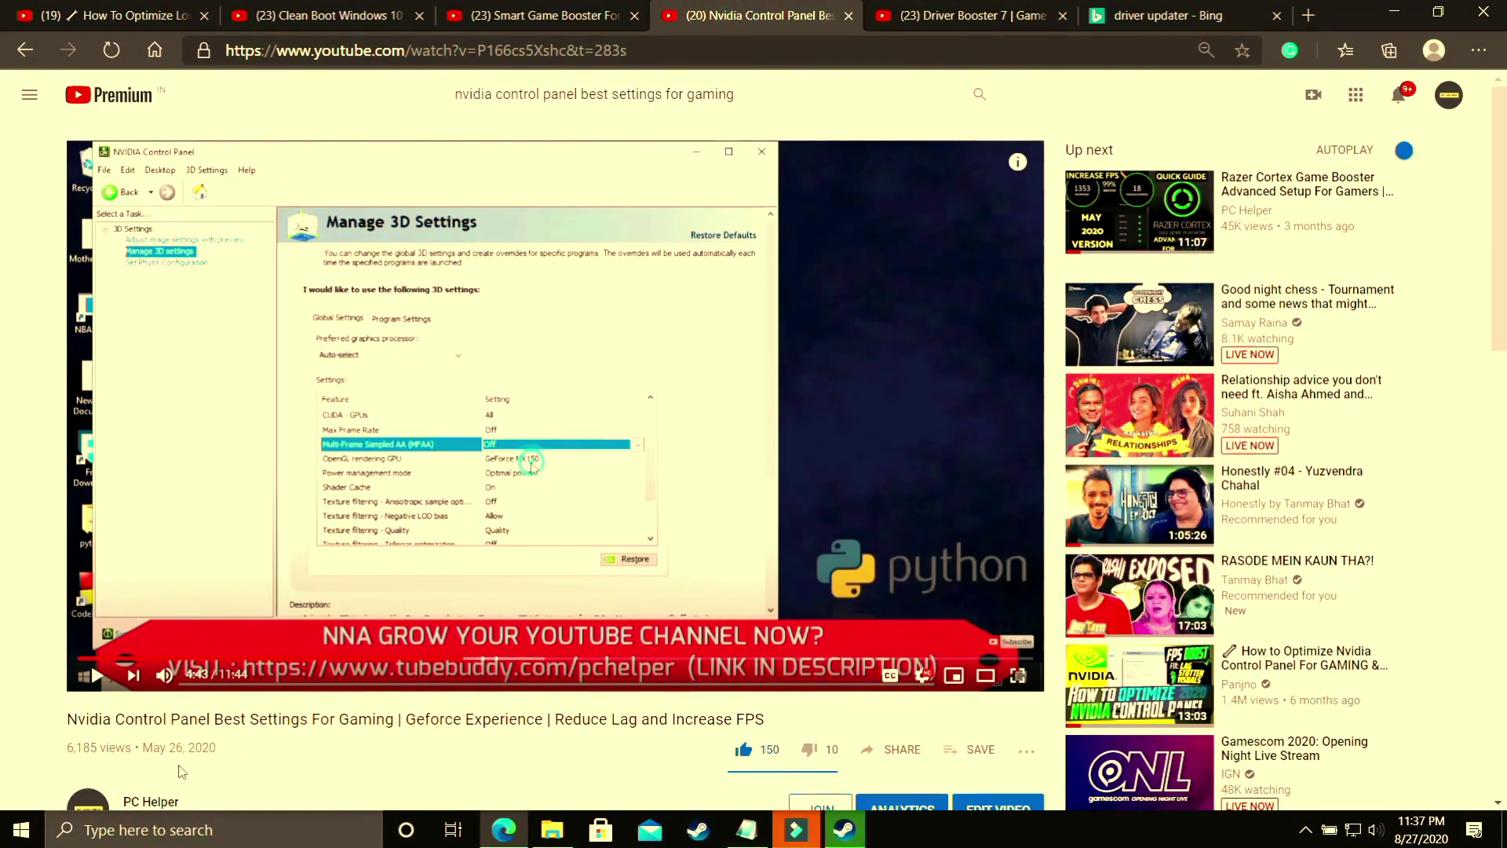